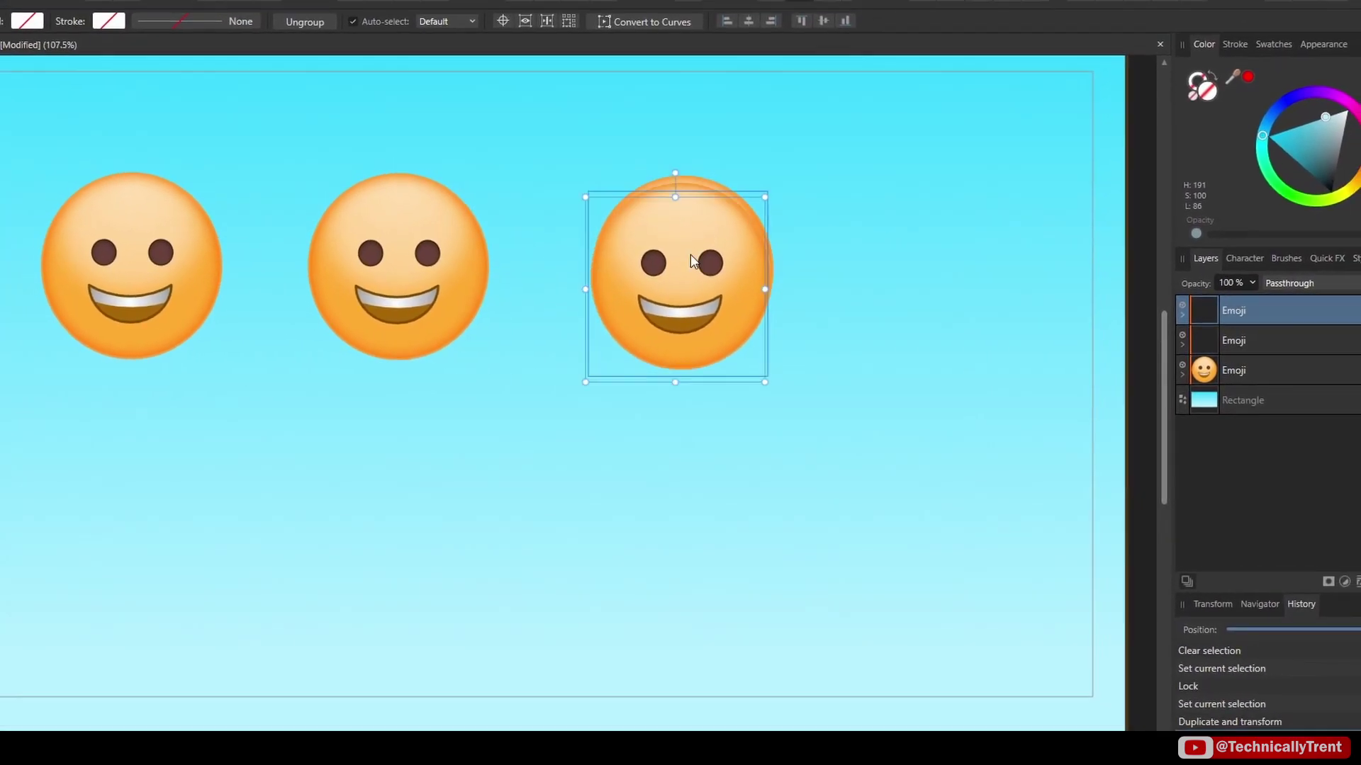
Step: Duplicate the emoji into more linked copies and reposition the eyes inside one
{"action": "left_click_drag", "start_coordinate": [693, 254], "coordinate": [563, 489]}
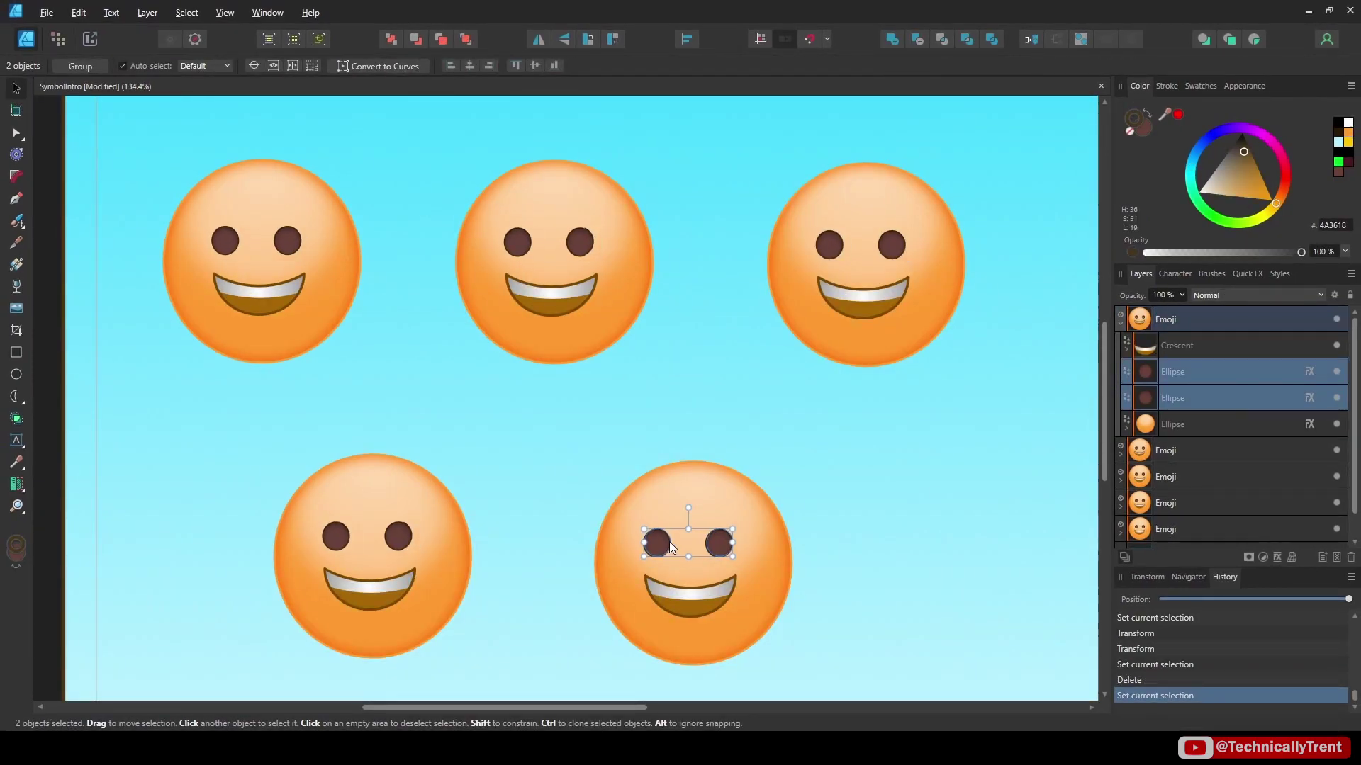
{"action": "mouse_move", "coordinate": [669, 542]}
{"action": "left_mouse_down"}
{"action": "mouse_move", "coordinate": [685, 541]}
{"action": "mouse_move", "coordinate": [666, 550]}
{"action": "left_mouse_up"}
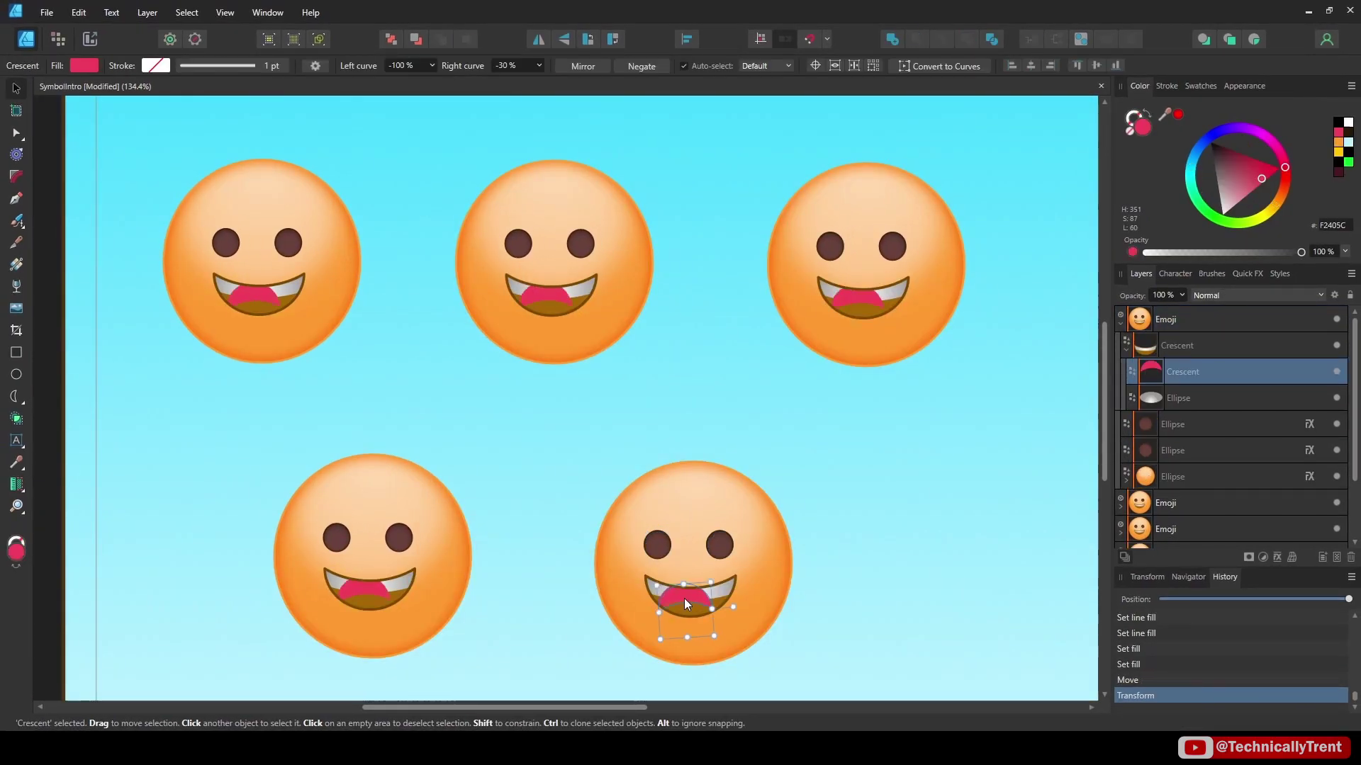
{"action": "left_click_drag", "start_coordinate": [683, 598], "coordinate": [697, 614]}
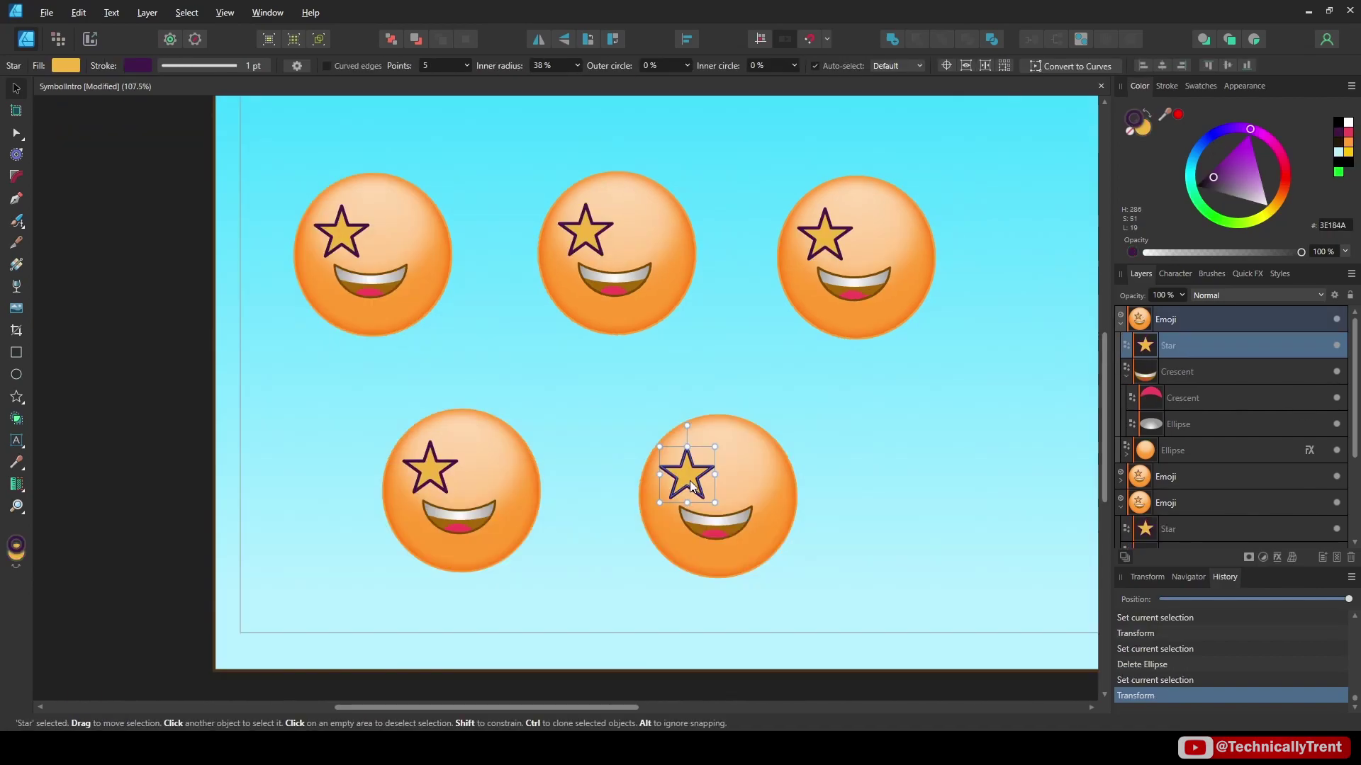
Step: Place a second star over the right eye, duplicate it, then deselect everything
{"action": "left_click_drag", "start_coordinate": [690, 481], "coordinate": [778, 457]}
{"action": "key", "text": "ctrl+d"}
{"action": "left_click", "coordinate": [826, 444]}
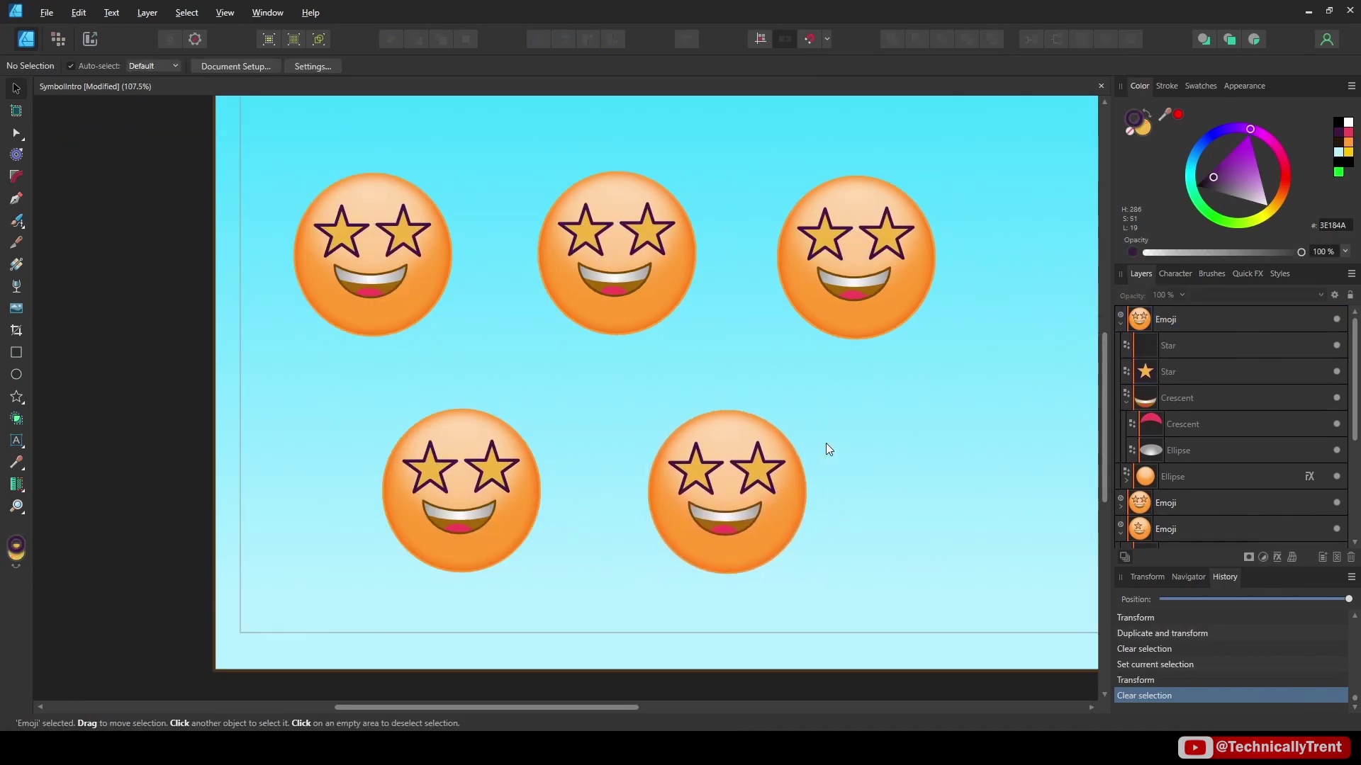
{"action": "left_click", "coordinate": [758, 465]}
{"action": "key", "text": "ctrl+d"}
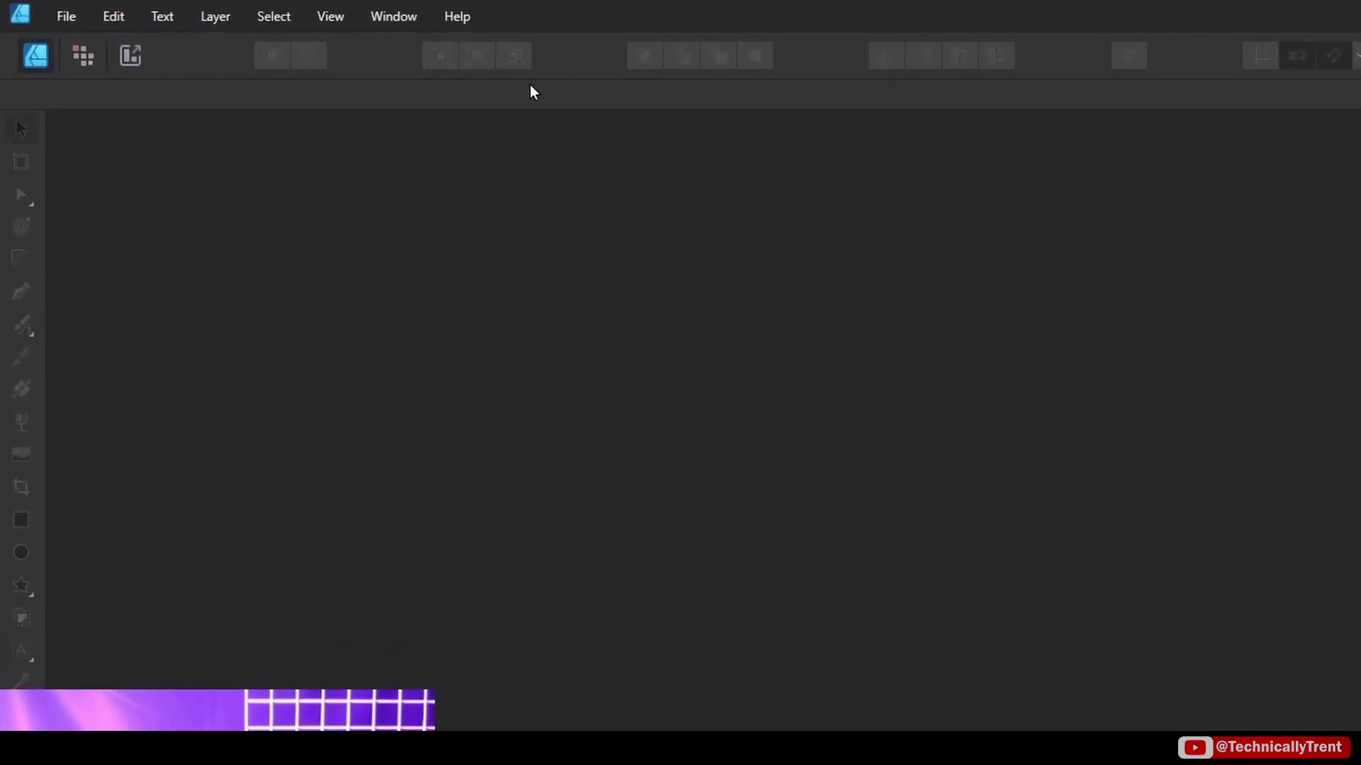
Step: Show the Symbols panel from the Window menu and dock it below the Color panel
{"action": "left_click", "coordinate": [401, 17]}
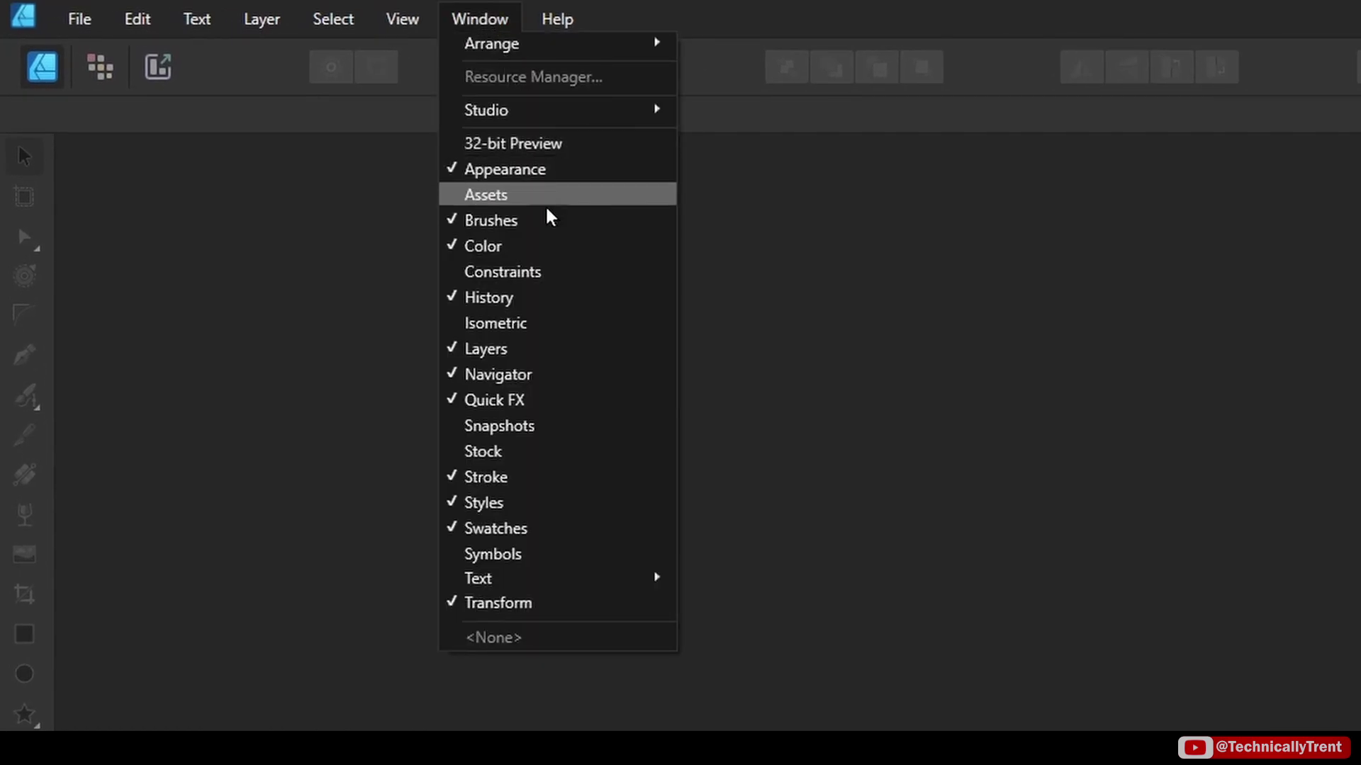
{"action": "left_click", "coordinate": [547, 550]}
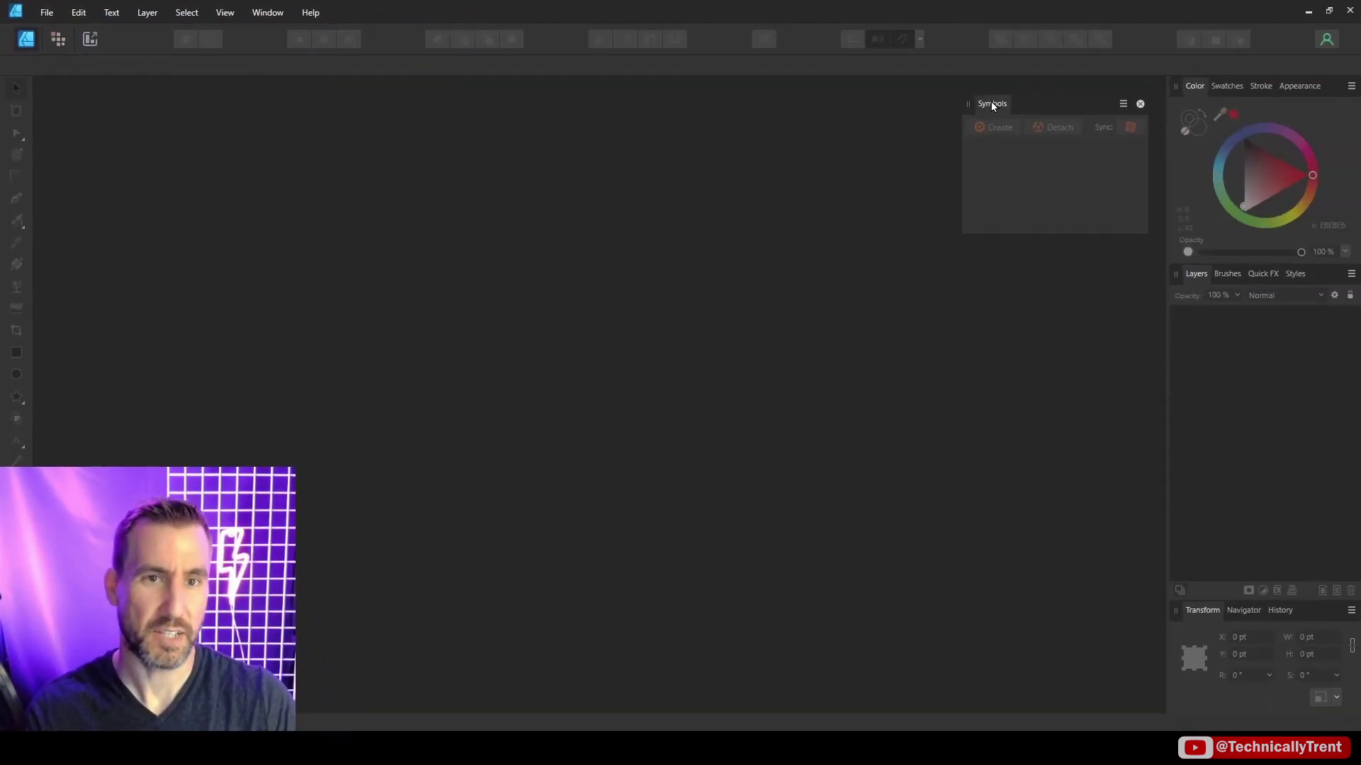
{"action": "left_click_drag", "start_coordinate": [992, 105], "coordinate": [1211, 261]}
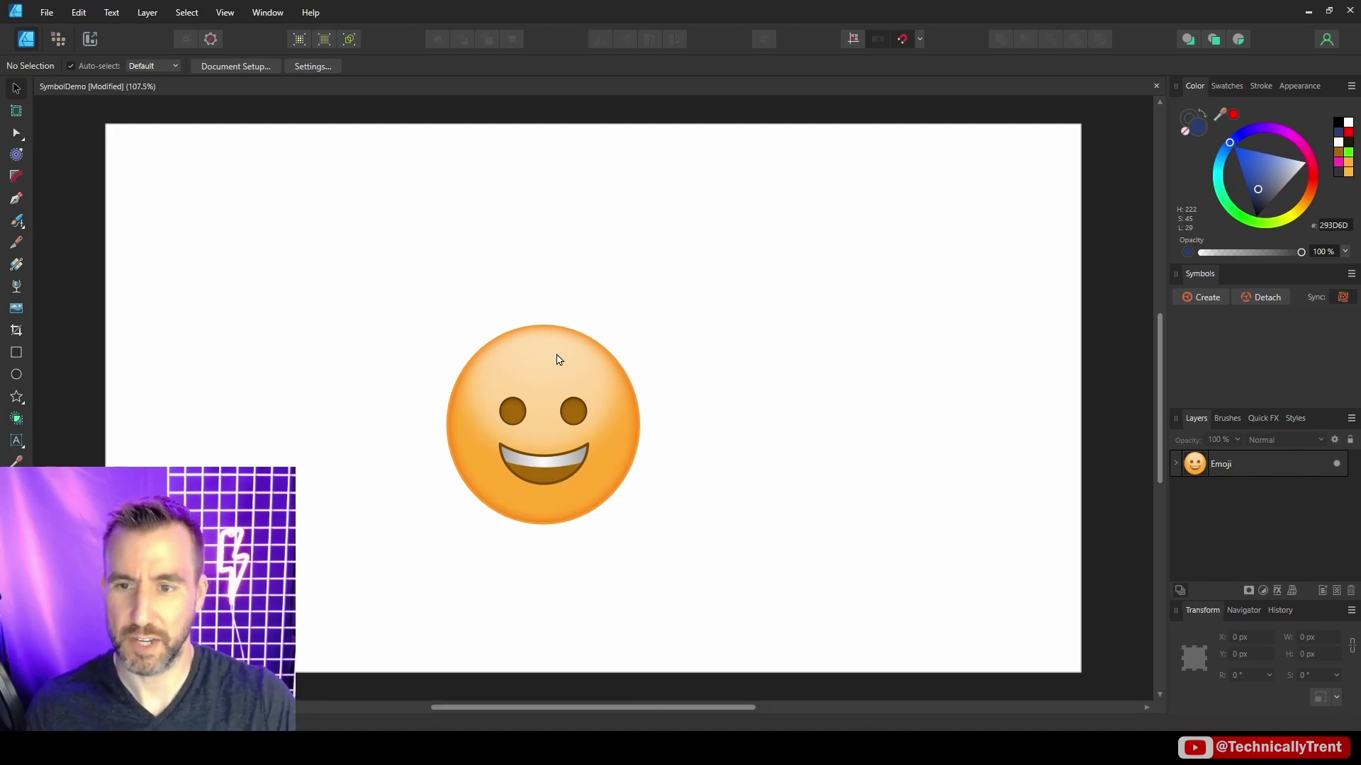
Step: Move the emoji toward the upper left, checking the Emoji group's parts in Layers
{"action": "left_click_drag", "start_coordinate": [557, 360], "coordinate": [637, 291]}
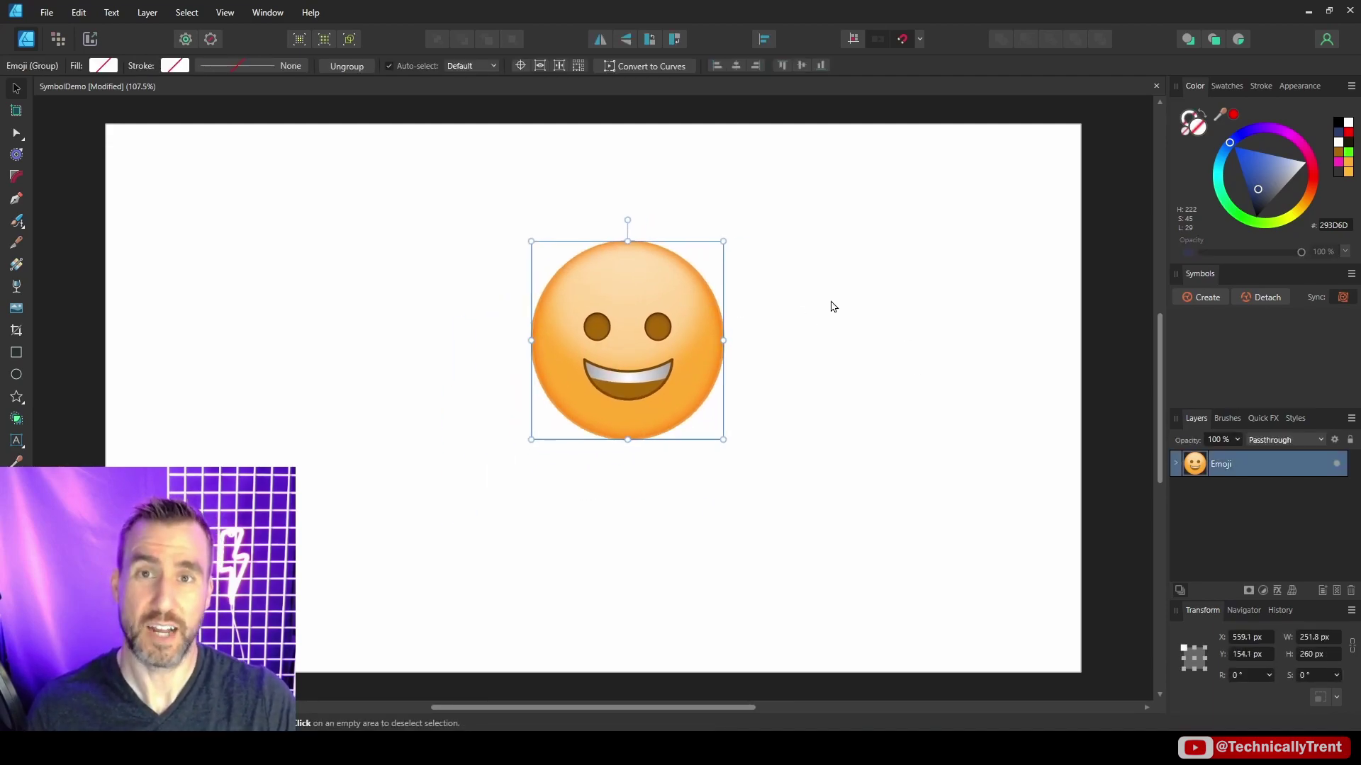
{"action": "left_click", "coordinate": [1176, 465]}
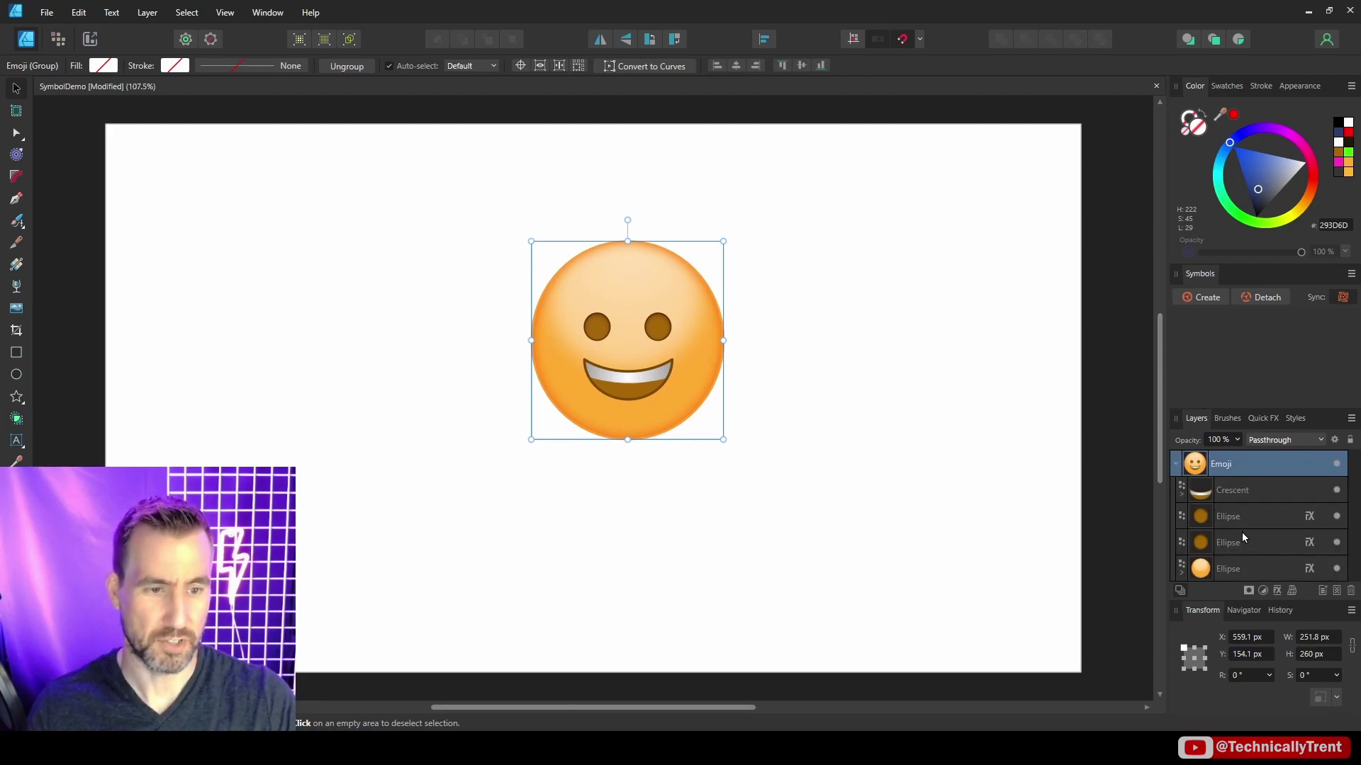
{"action": "left_click", "coordinate": [1176, 464]}
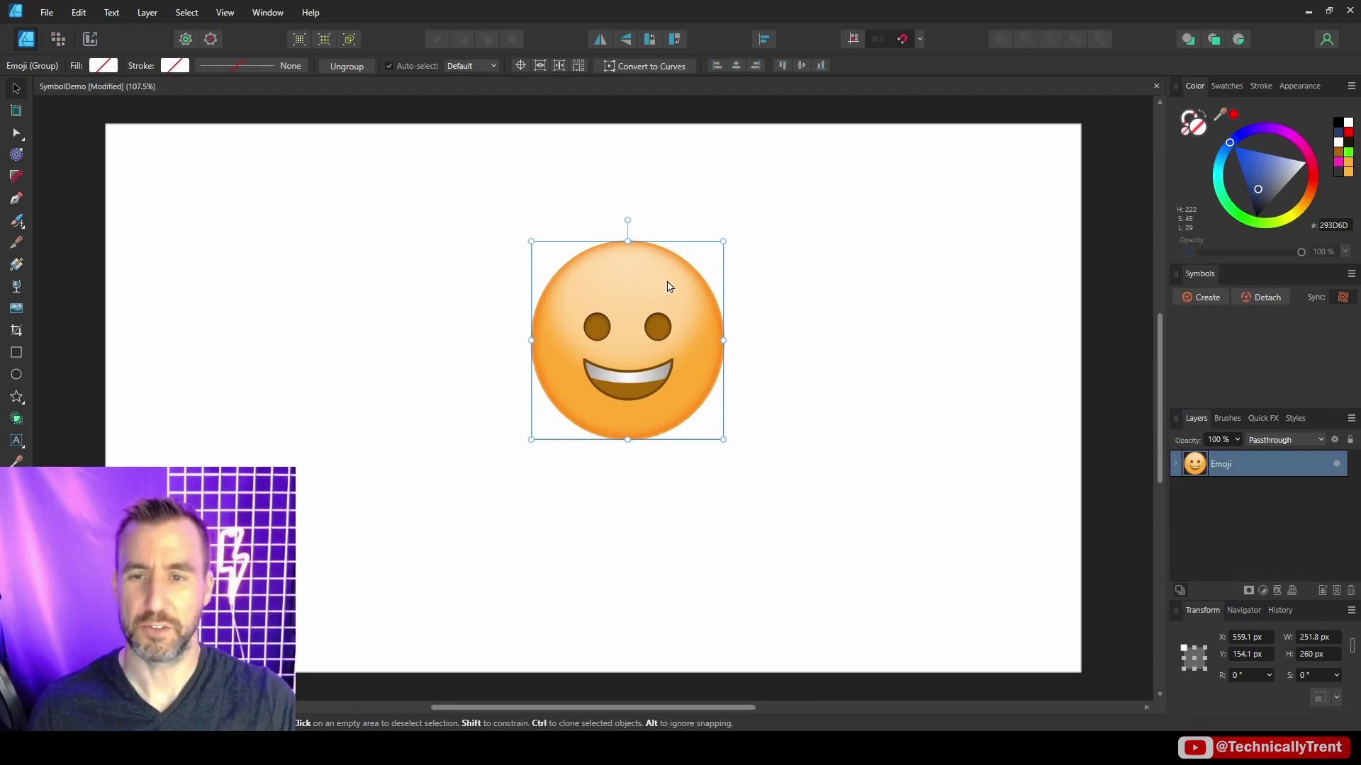
{"action": "left_click_drag", "start_coordinate": [668, 283], "coordinate": [514, 210]}
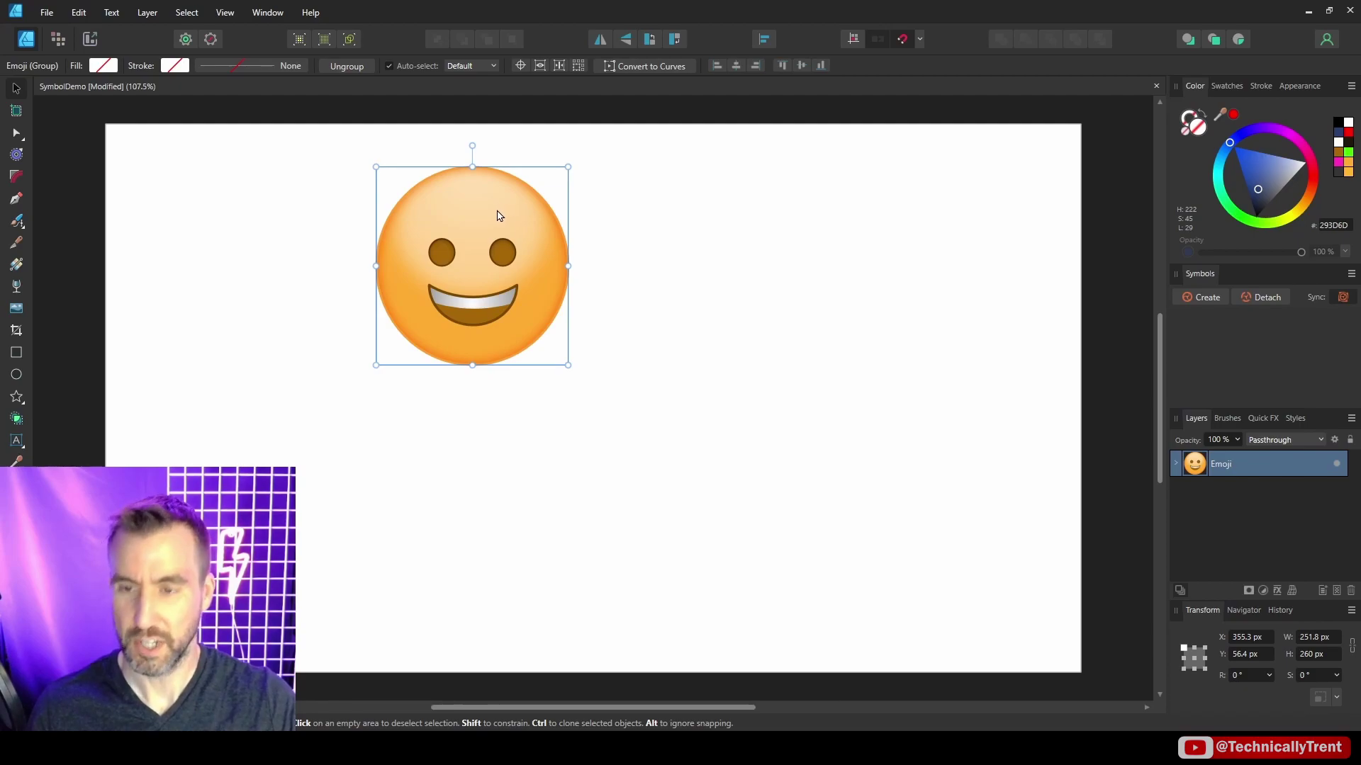
Step: Make two more emoji copies, one shrunk and one larger, and arrange all three
{"action": "left_click_drag", "start_coordinate": [489, 208], "coordinate": [865, 243]}
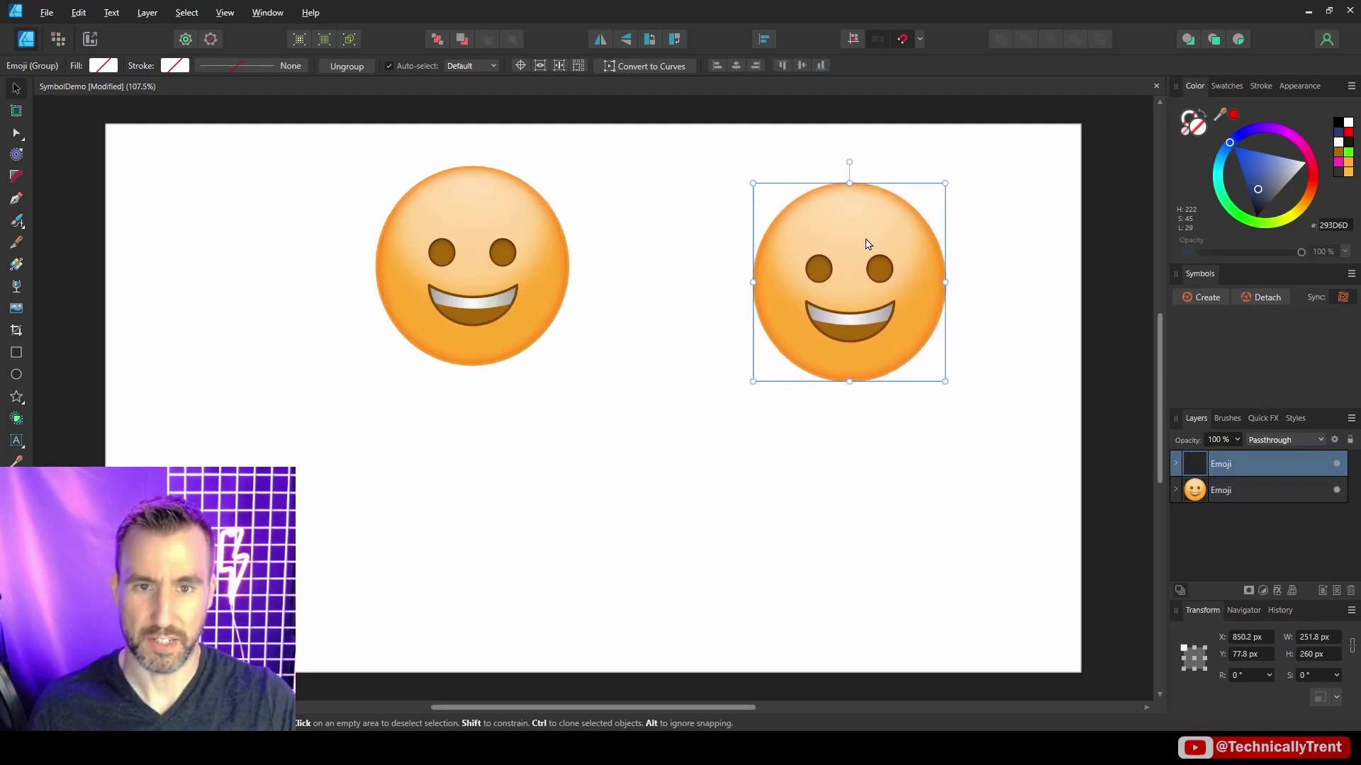
{"action": "left_click_drag", "start_coordinate": [945, 178], "coordinate": [875, 257]}
{"action": "key", "text": "ctrl+v"}
{"action": "left_click_drag", "start_coordinate": [692, 435], "coordinate": [976, 479]}
{"action": "left_click_drag", "start_coordinate": [809, 362], "coordinate": [792, 297]}
{"action": "left_click_drag", "start_coordinate": [916, 506], "coordinate": [719, 478]}
Step: Recolour the bottom emoji's face Ellipse red with the hue ring
{"action": "left_click", "coordinate": [1177, 464]}
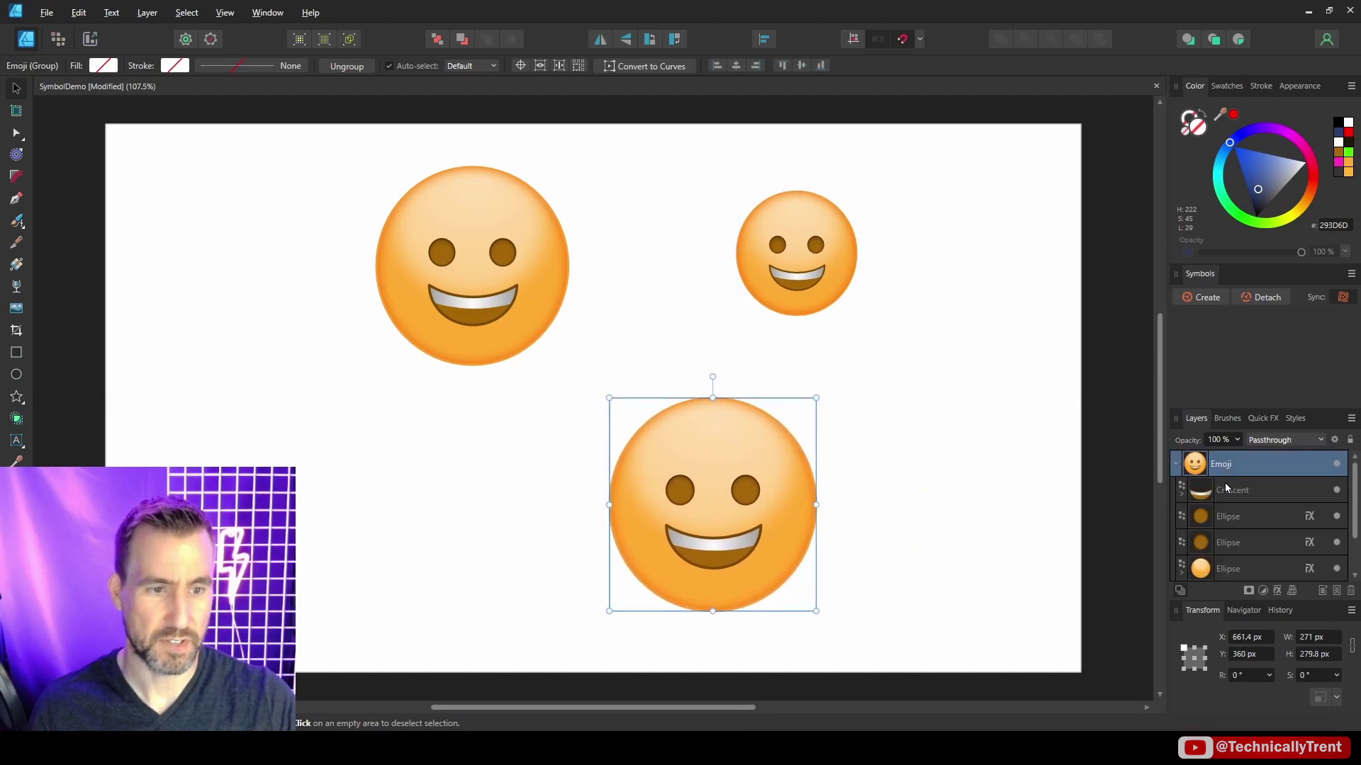
{"action": "scroll", "coordinate": [1226, 489], "scroll_direction": "down", "scroll_amount": 3}
{"action": "left_click", "coordinate": [1222, 523]}
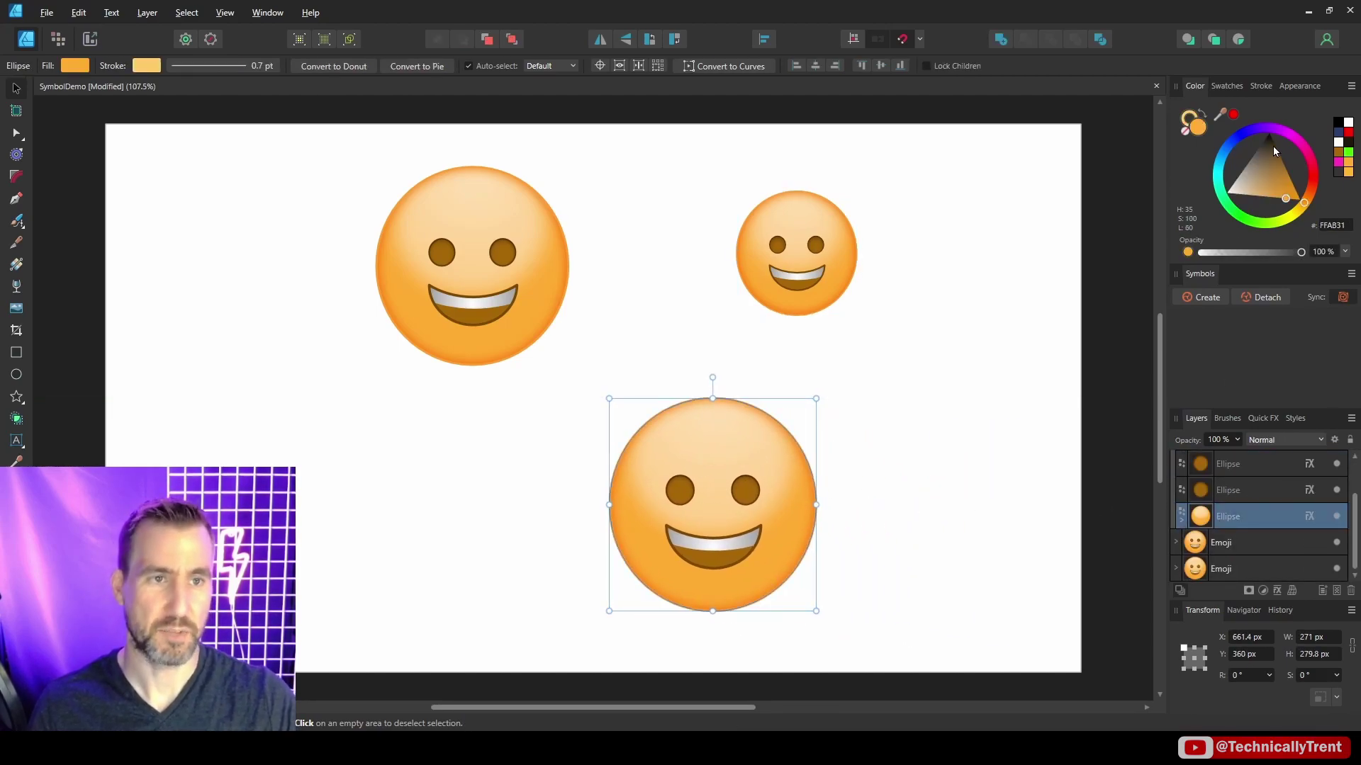
{"action": "left_click_drag", "start_coordinate": [1275, 129], "coordinate": [1293, 180]}
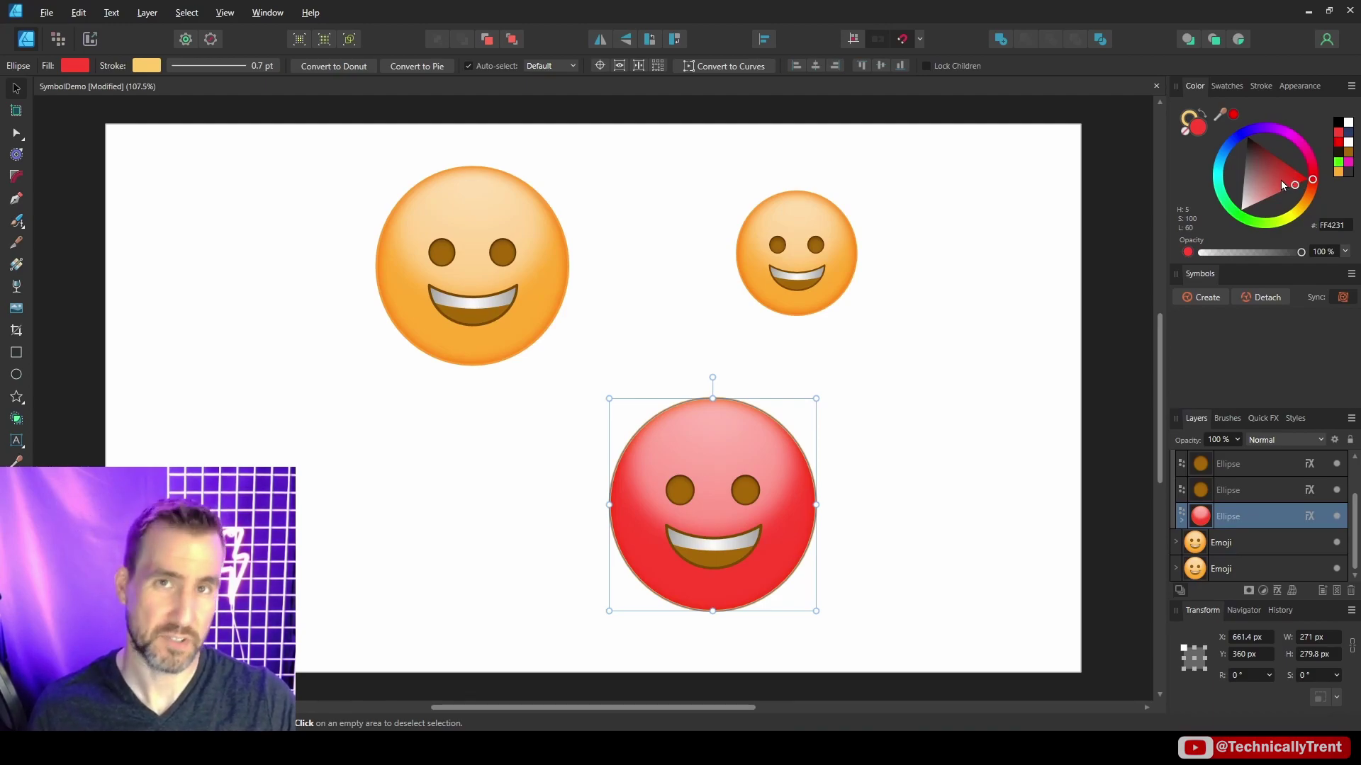
{"action": "left_click", "coordinate": [820, 247]}
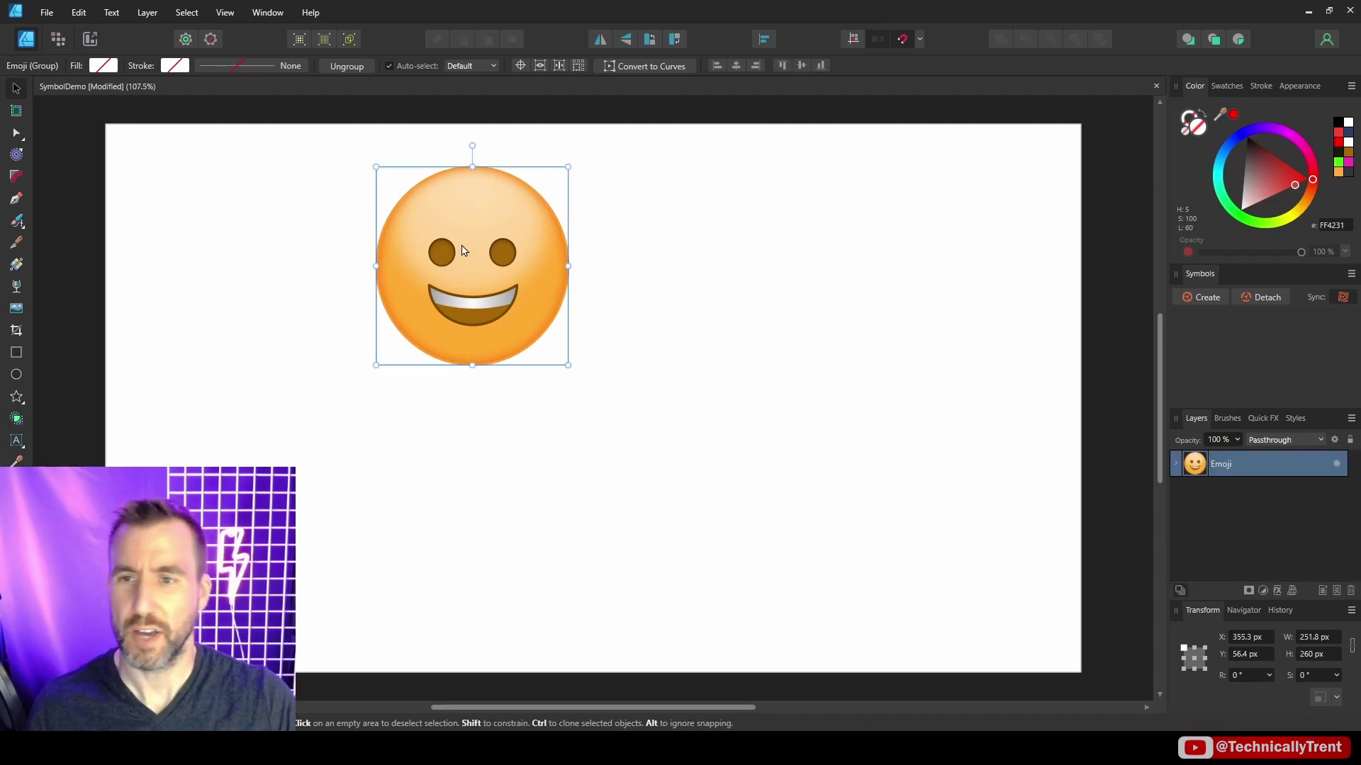
Step: Turn the remaining emoji into an Emoji symbol and place a second instance
{"action": "left_click_drag", "start_coordinate": [462, 249], "coordinate": [513, 217]}
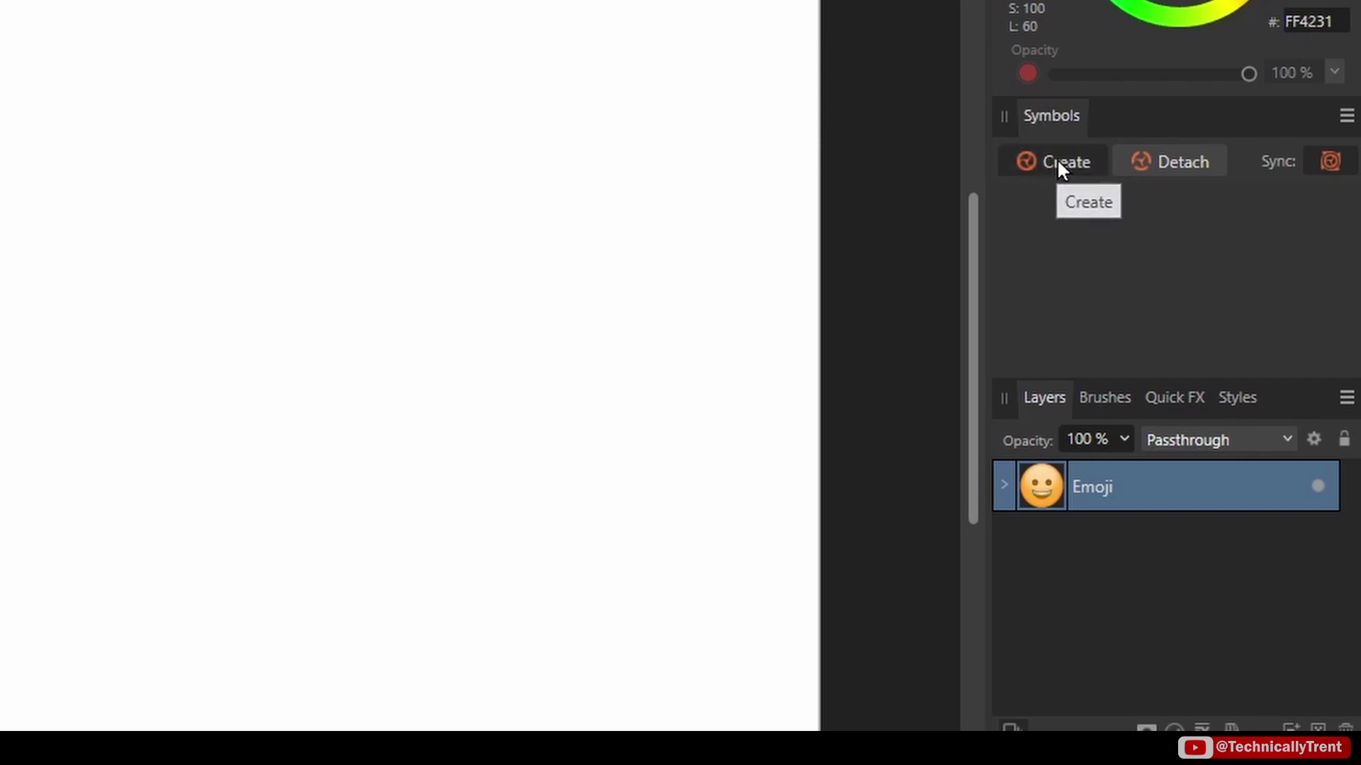
{"action": "left_click", "coordinate": [1056, 160]}
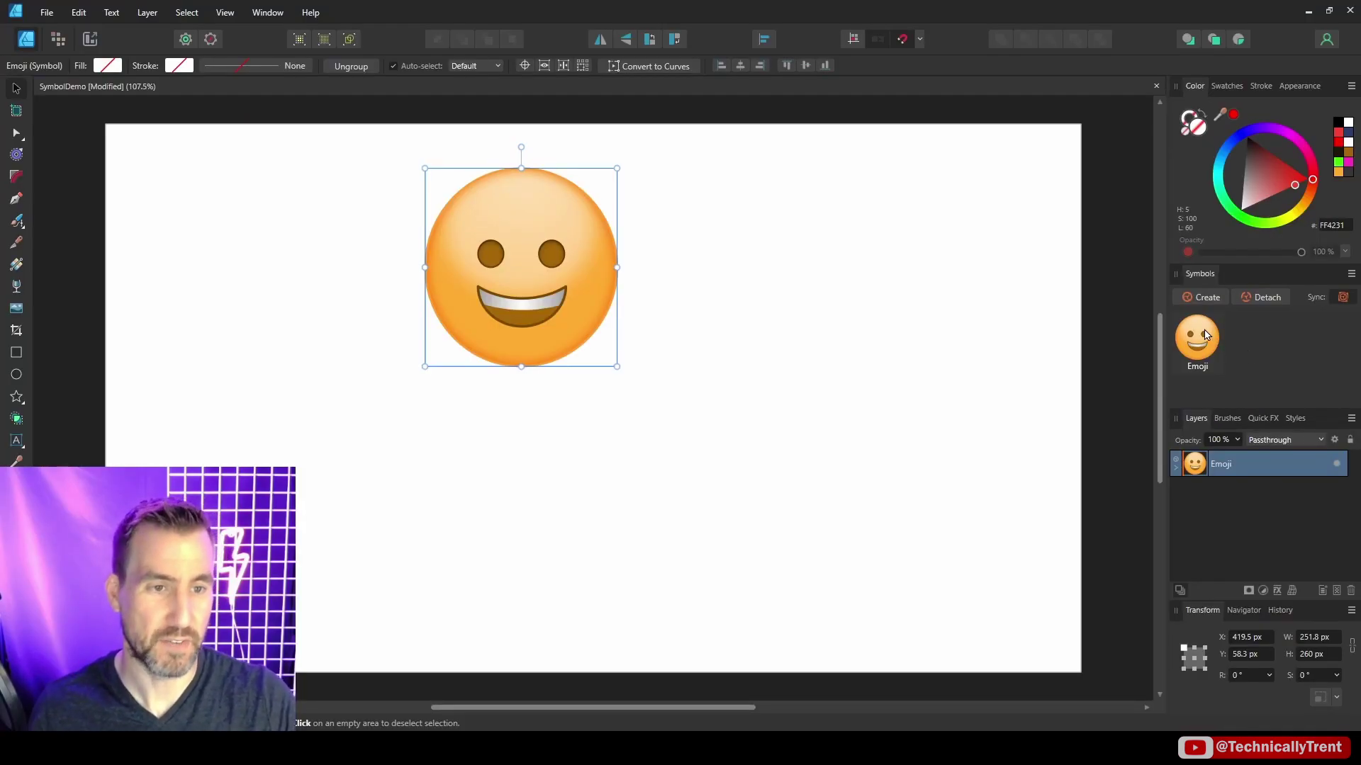
{"action": "left_click_drag", "start_coordinate": [1206, 335], "coordinate": [832, 264]}
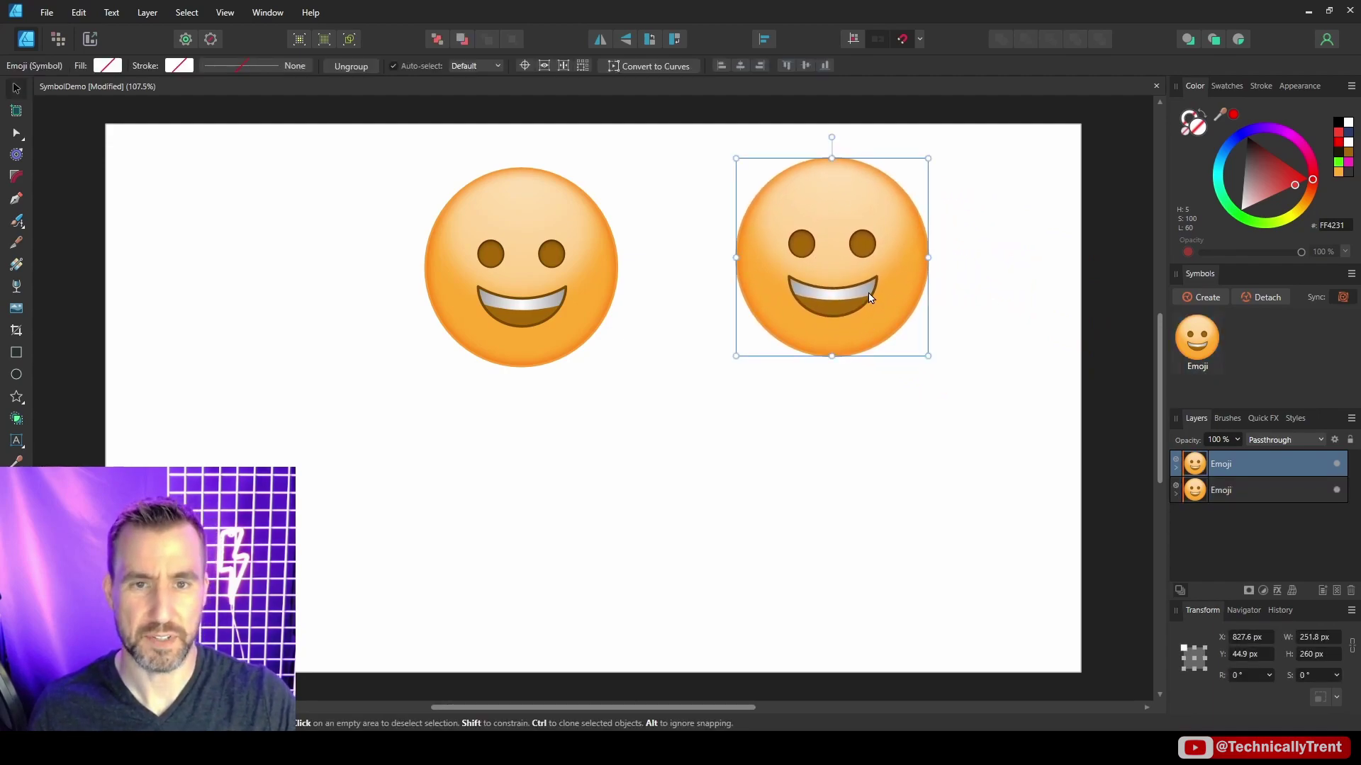
Step: Recolour the face Ellipse magenta on both instances, then undo the change
{"action": "left_click", "coordinate": [1176, 468]}
{"action": "scroll", "coordinate": [1237, 519], "scroll_direction": "down", "scroll_amount": 1}
{"action": "left_click", "coordinate": [1227, 542]}
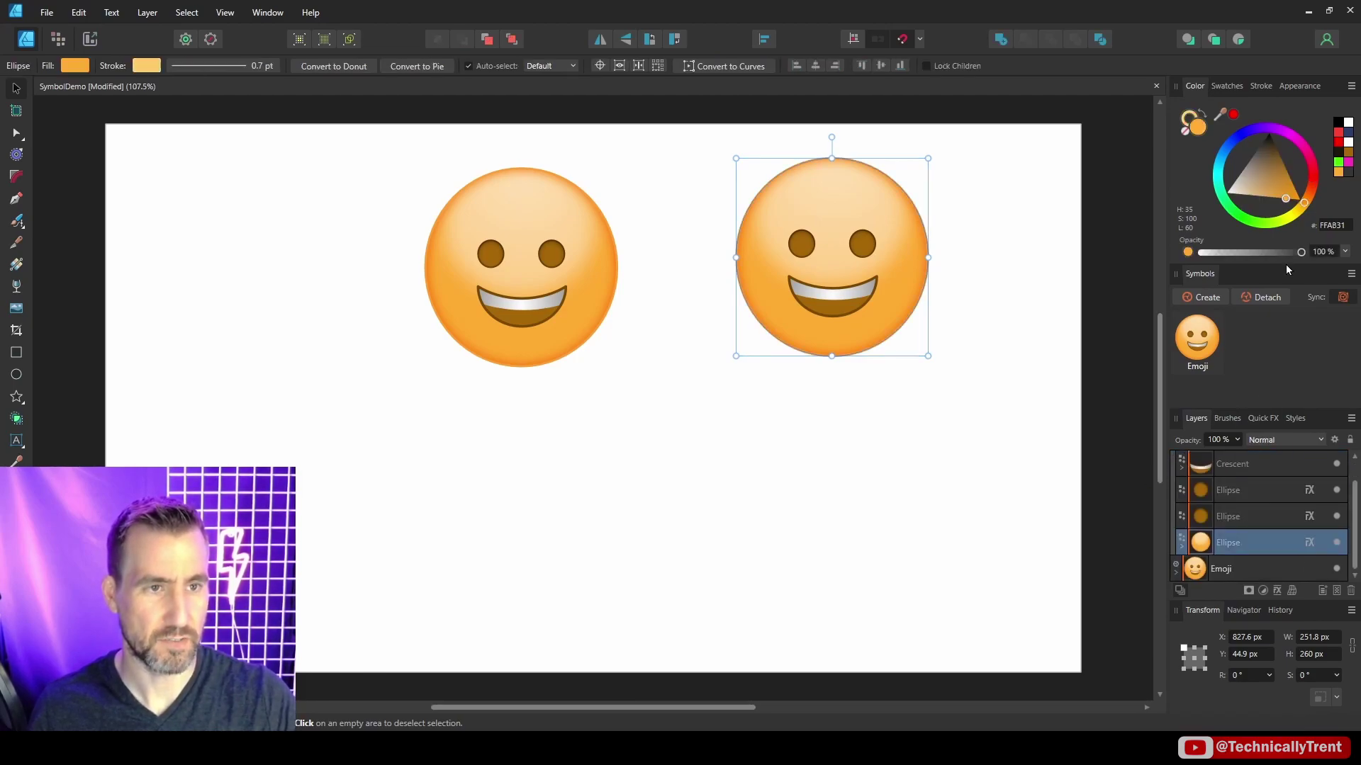
{"action": "left_click_drag", "start_coordinate": [1299, 156], "coordinate": [1282, 130]}
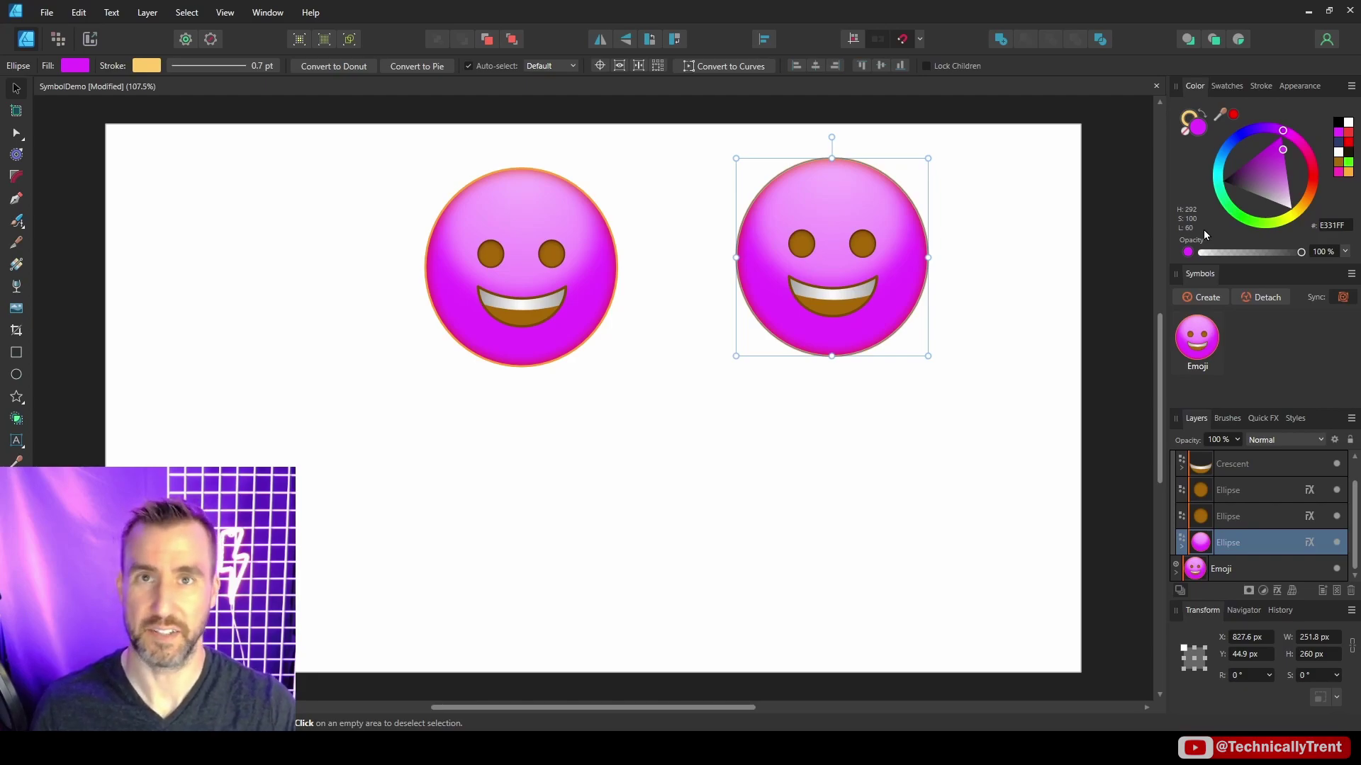
{"action": "key", "text": "ctrl+z"}
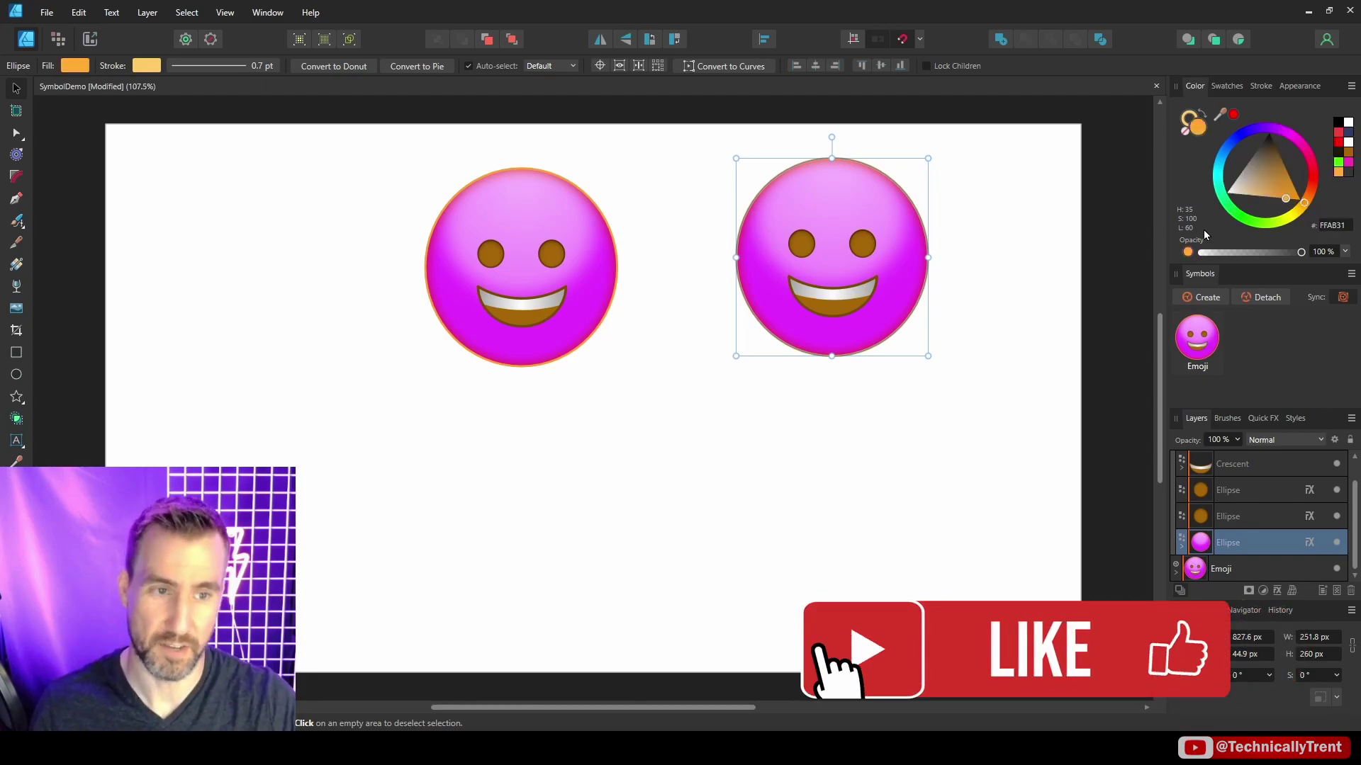
Step: Place a third Emoji instance below the others and inspect its child layers
{"action": "left_click_drag", "start_coordinate": [886, 234], "coordinate": [712, 479]}
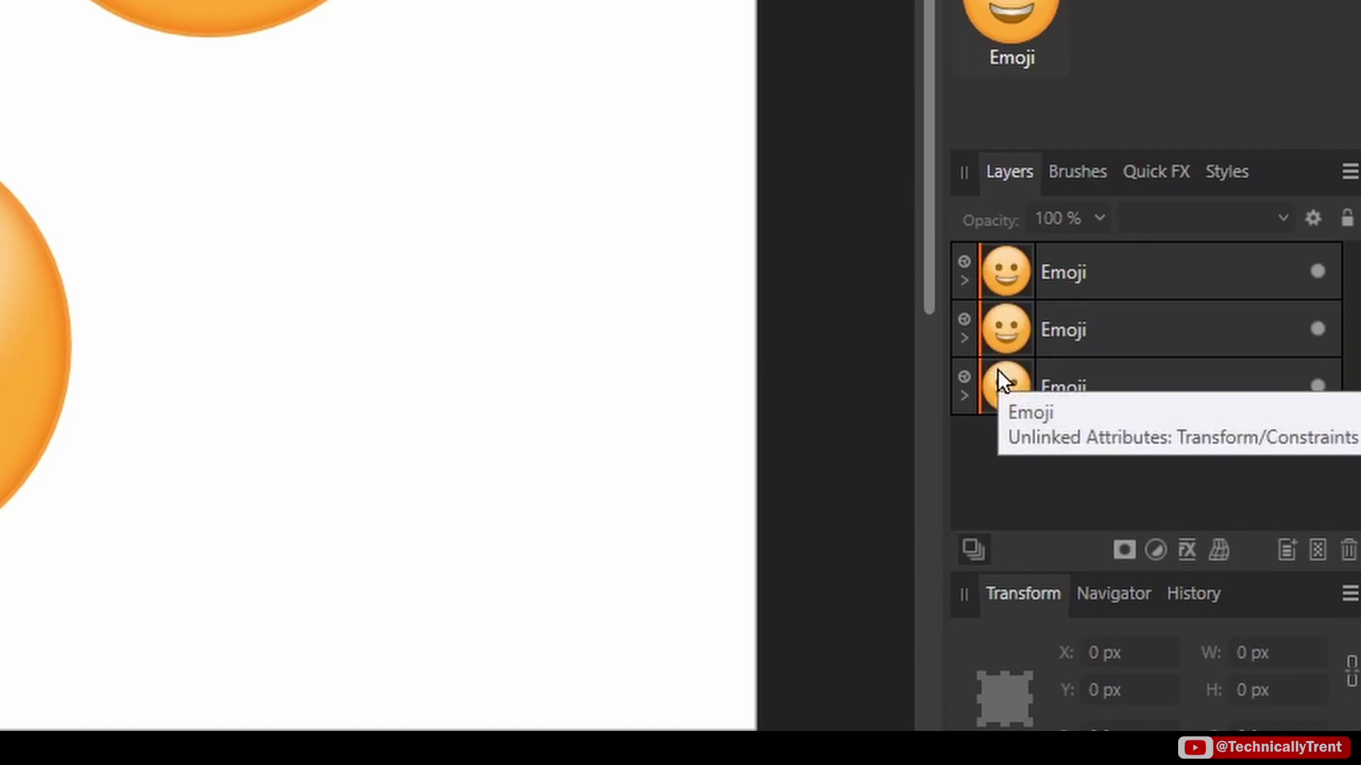
{"action": "left_click", "coordinate": [963, 280]}
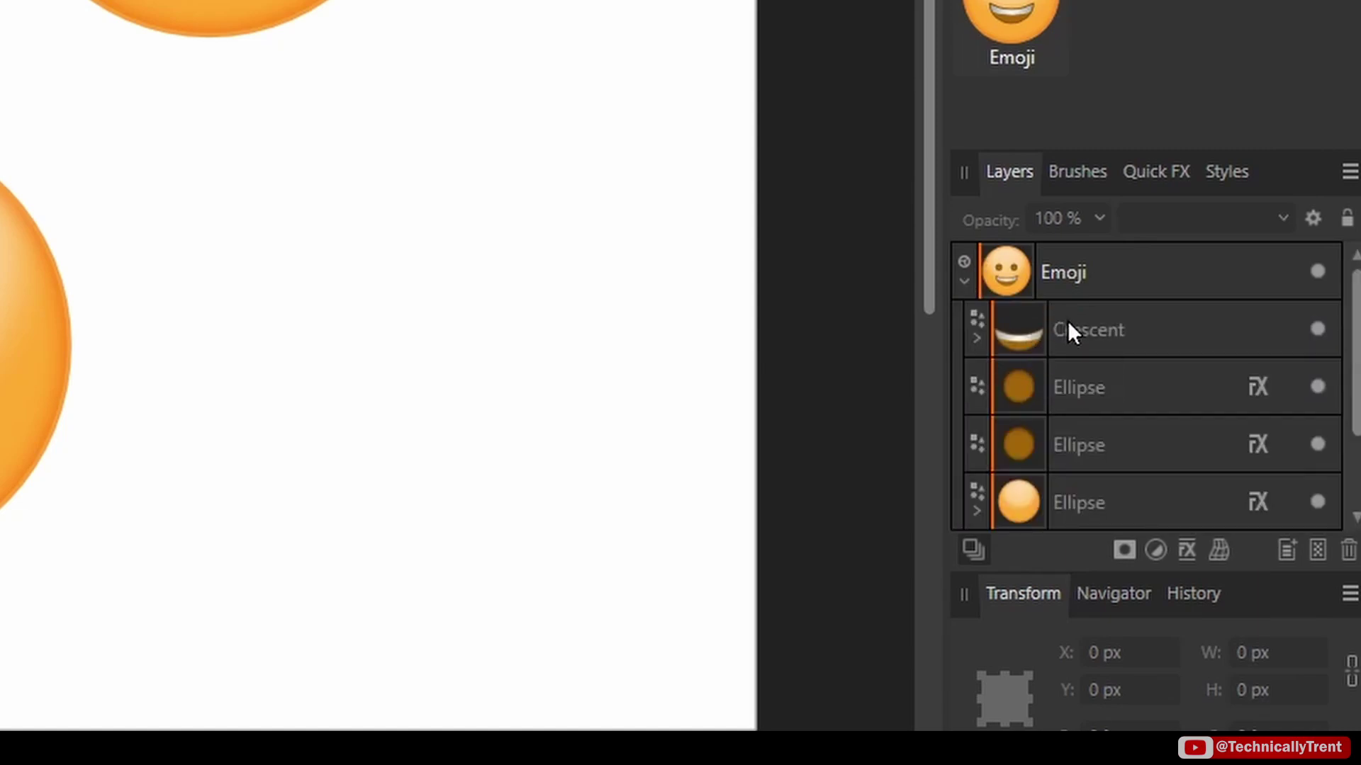
{"action": "scroll", "coordinate": [1072, 376], "scroll_direction": "down", "scroll_amount": 3}
{"action": "scroll", "coordinate": [1042, 383], "scroll_direction": "up", "scroll_amount": 3}
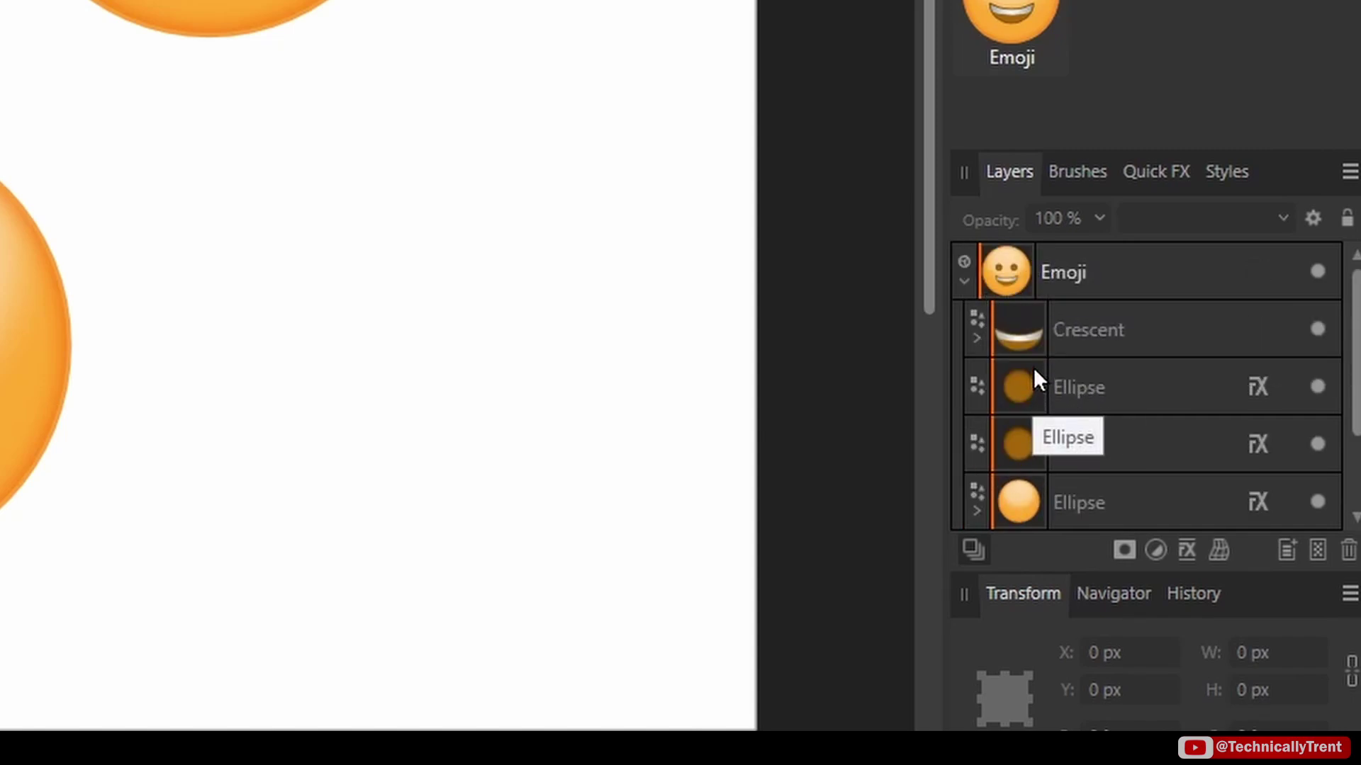
{"action": "left_click", "coordinate": [963, 280]}
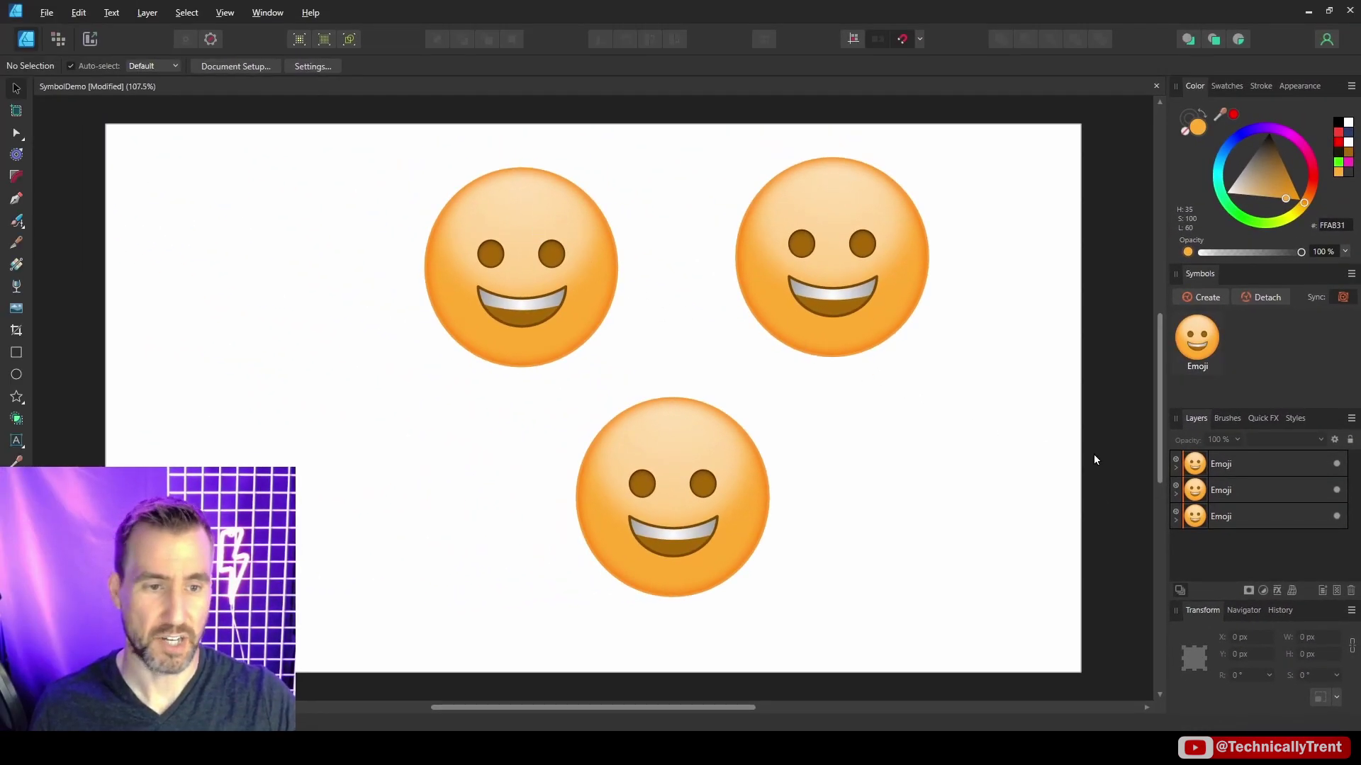
Step: Move the Crescent mouth of one instance, shifting the mouths on all three
{"action": "left_click", "coordinate": [1177, 468]}
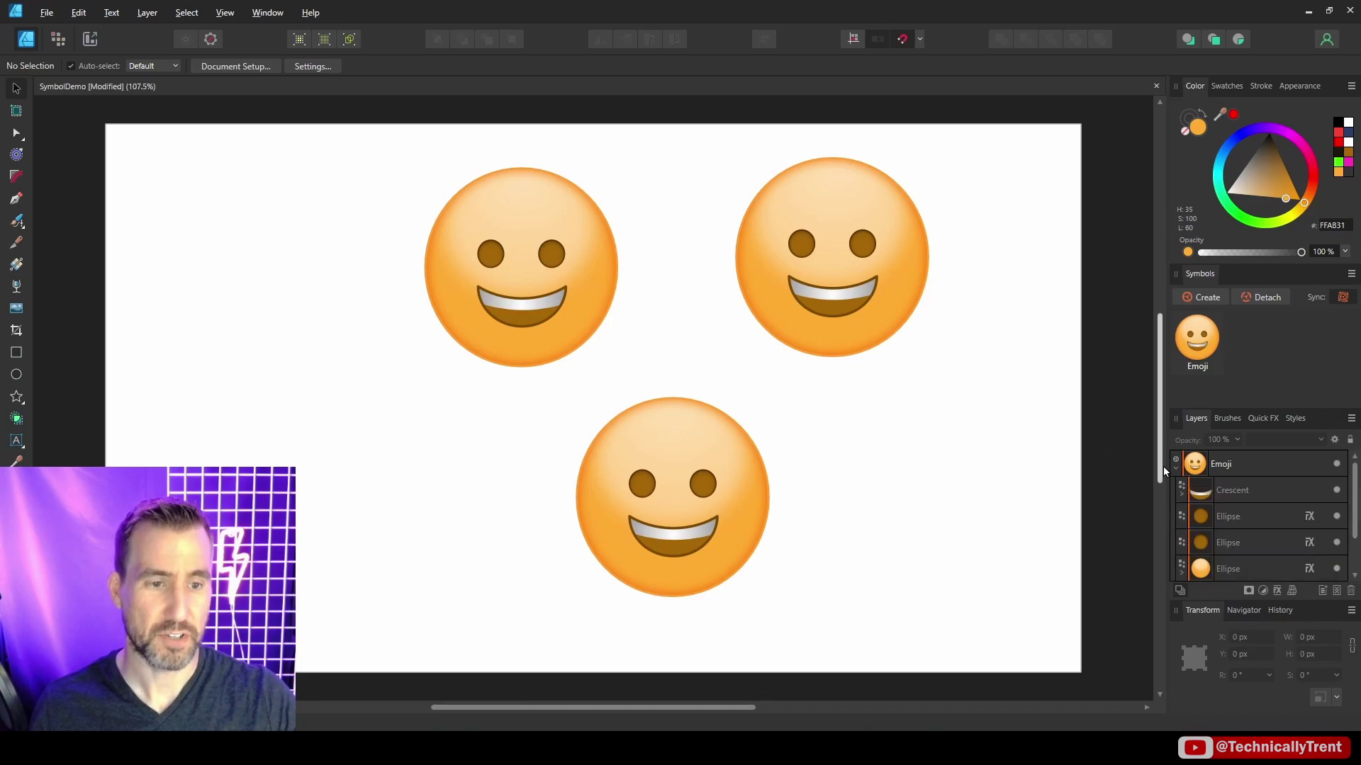
{"action": "left_click", "coordinate": [1218, 492]}
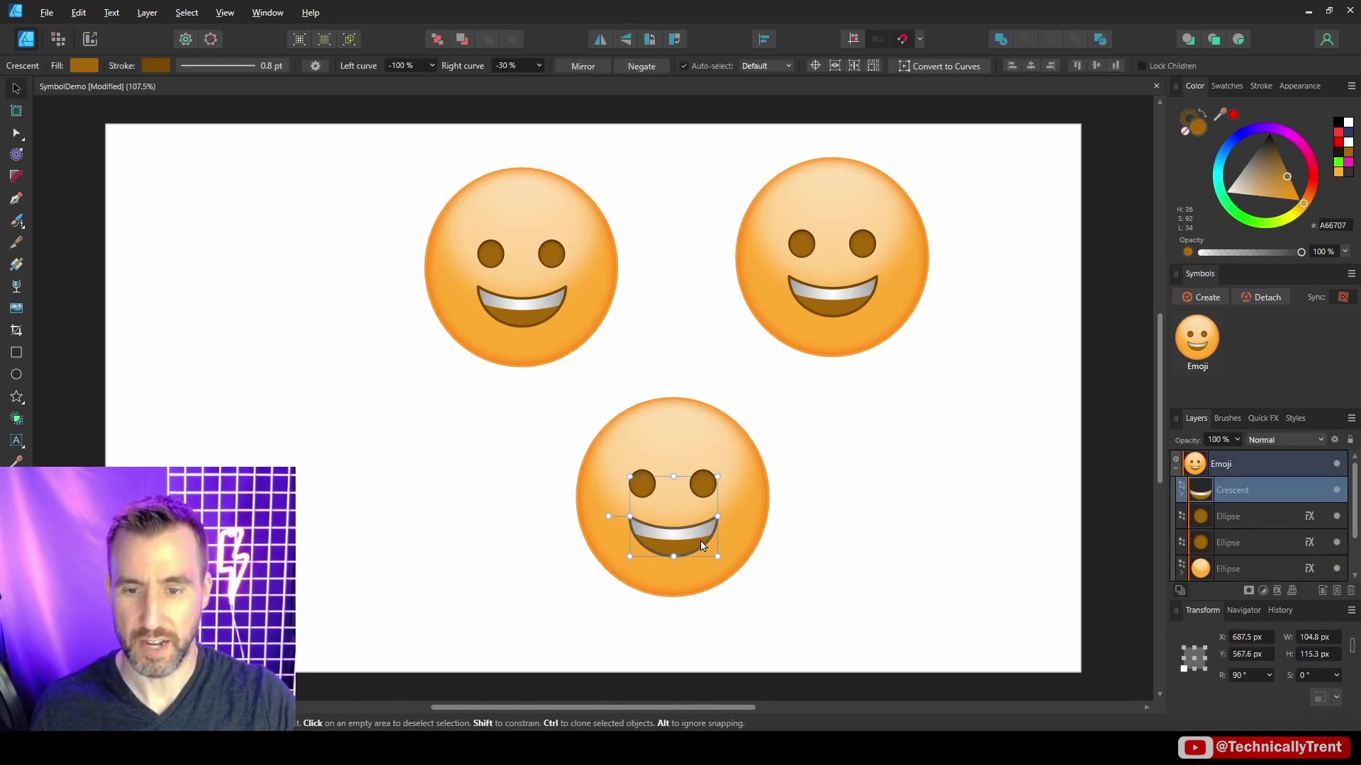
{"action": "mouse_move", "coordinate": [700, 538]}
{"action": "left_mouse_down"}
{"action": "mouse_move", "coordinate": [709, 548]}
{"action": "mouse_move", "coordinate": [677, 537]}
{"action": "left_mouse_up"}
Step: Select the top-right emoji's eyes, try teal and brighter teal, then undo to brown
{"action": "left_click", "coordinate": [555, 259]}
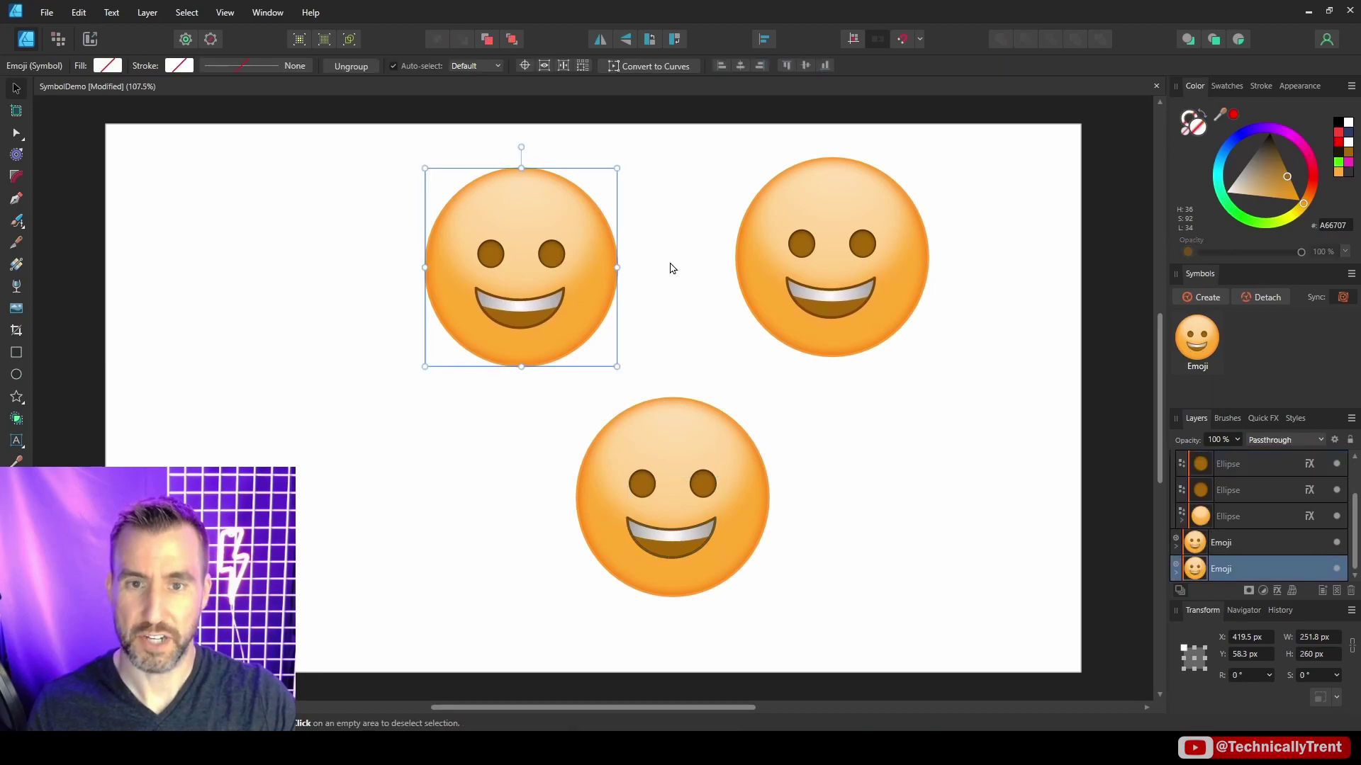
{"action": "left_click", "coordinate": [816, 253]}
{"action": "left_click", "coordinate": [816, 253]}
{"action": "left_click", "coordinate": [866, 250], "text": "shift"}
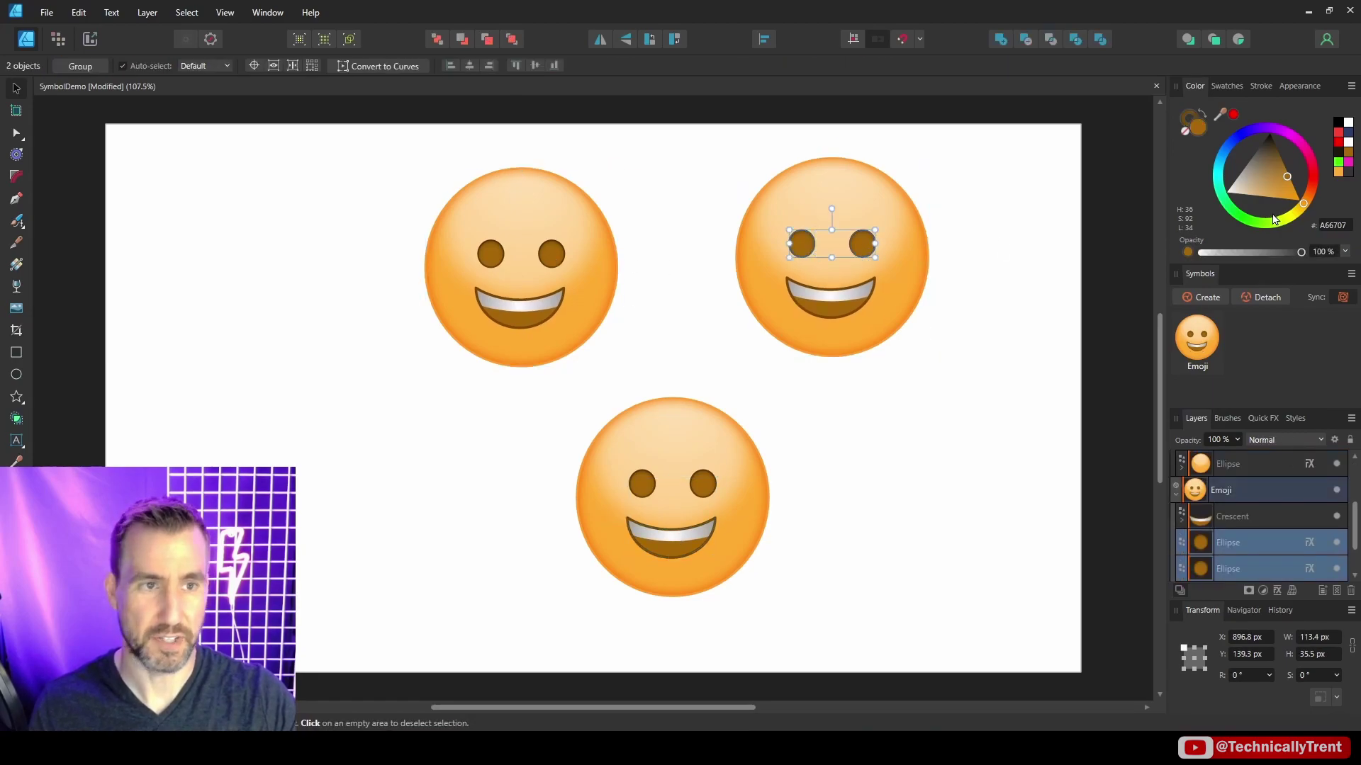
{"action": "left_click_drag", "start_coordinate": [1234, 147], "coordinate": [1220, 184]}
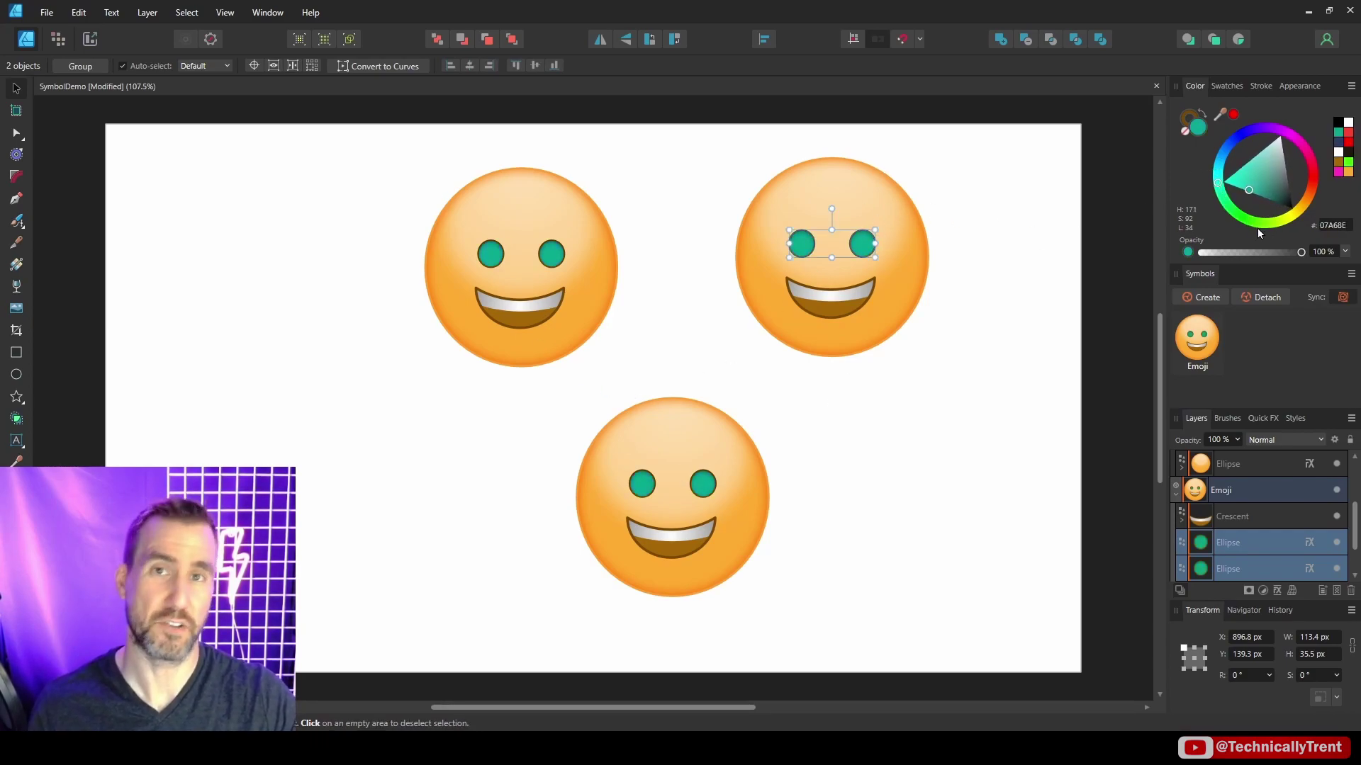
{"action": "left_click_drag", "start_coordinate": [1252, 189], "coordinate": [1276, 159]}
{"action": "key", "text": "ctrl+z"}
{"action": "key", "text": "ctrl+z"}
{"action": "key", "text": "ctrl+z"}
{"action": "key", "text": "ctrl+z"}
{"action": "key", "text": "ctrl+z"}
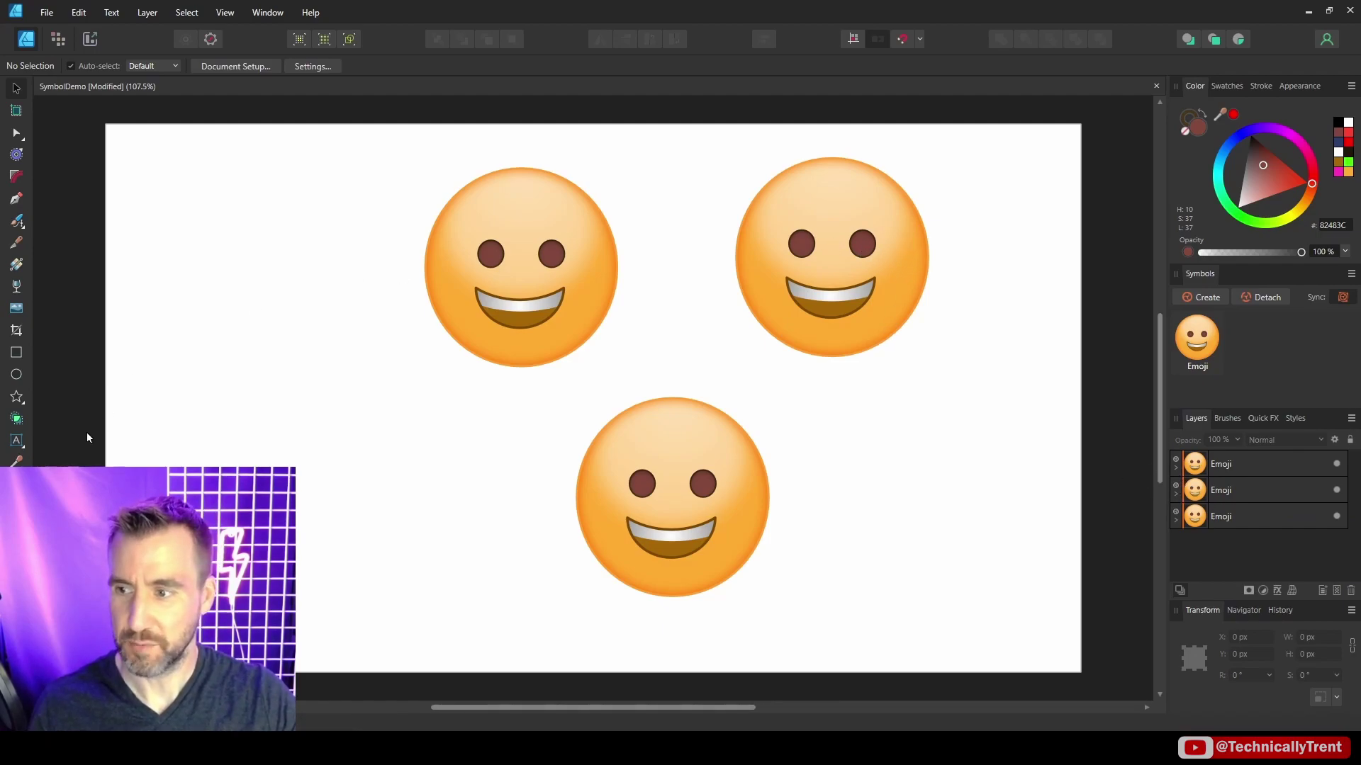
{"action": "left_click", "coordinate": [16, 396]}
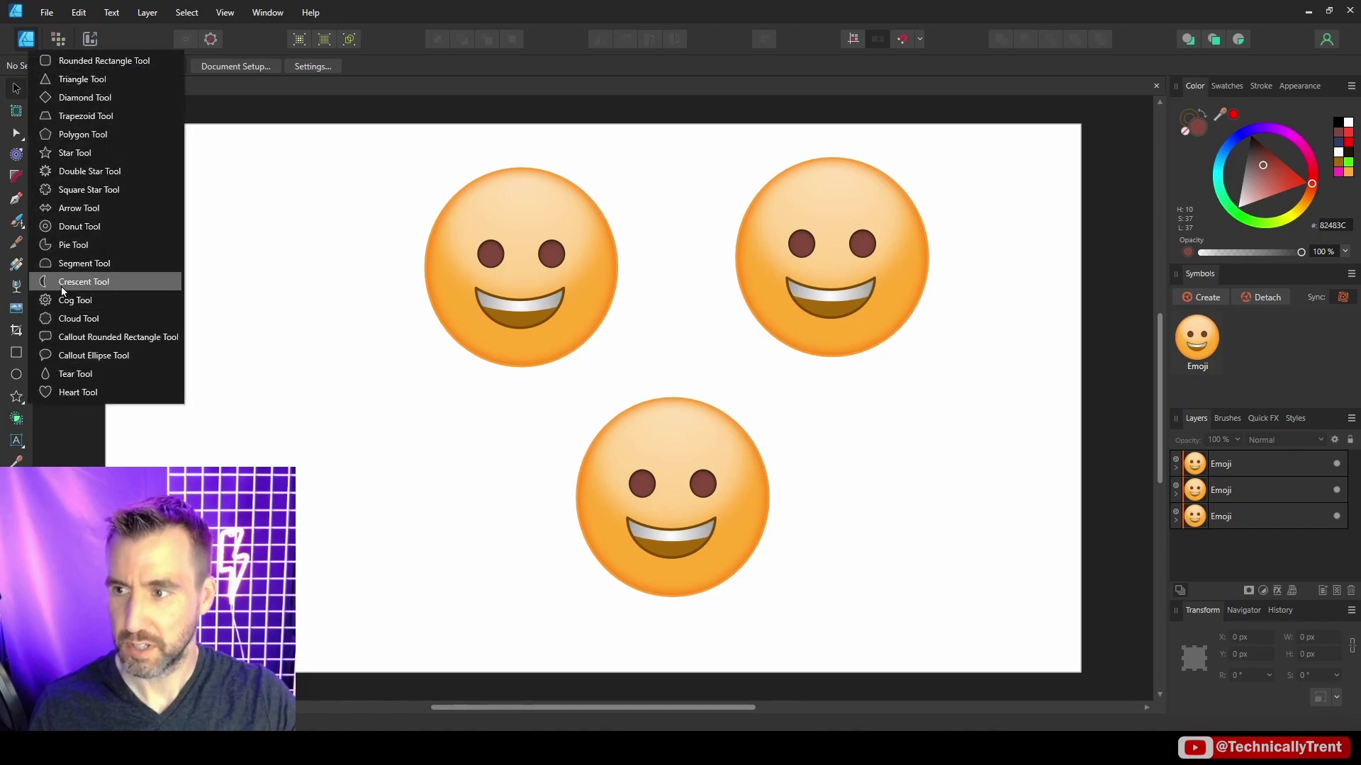
{"action": "left_click", "coordinate": [85, 282]}
{"action": "left_click_drag", "start_coordinate": [815, 436], "coordinate": [878, 455]}
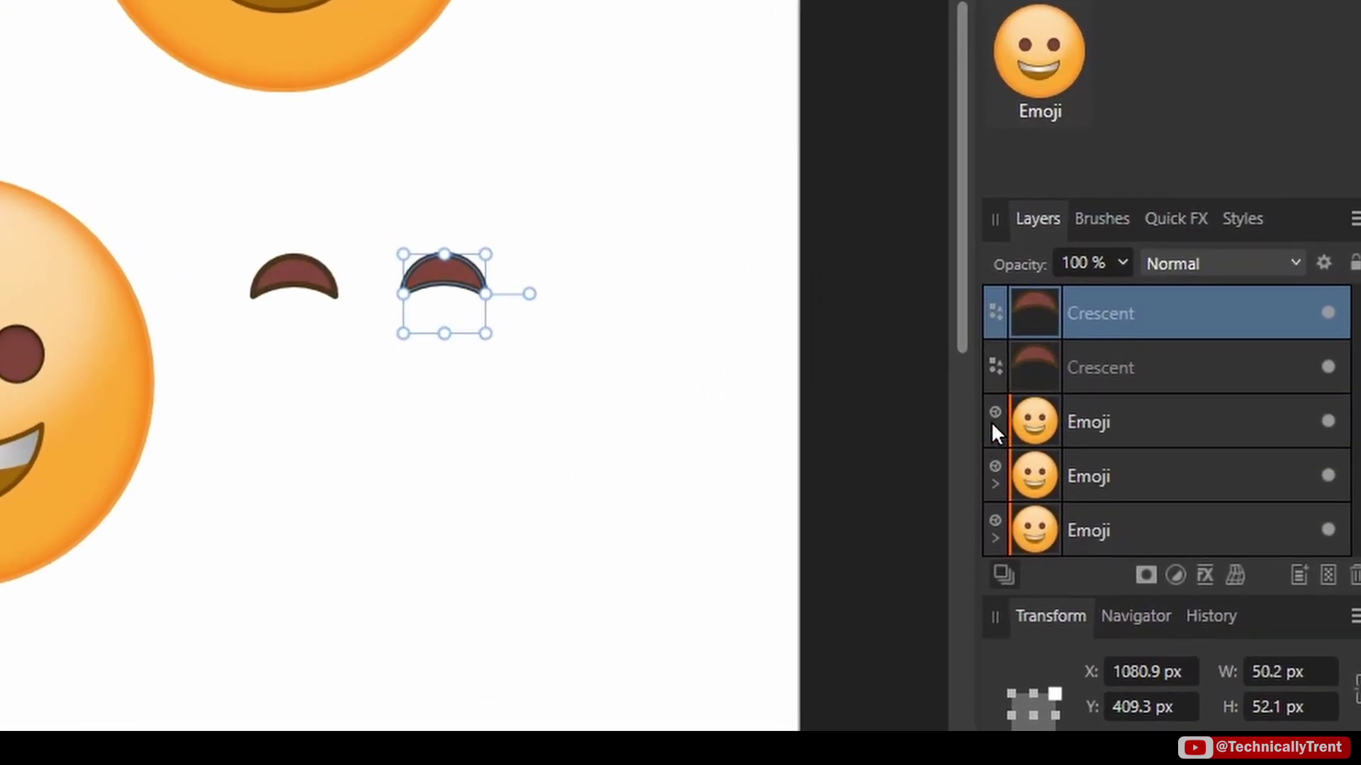
{"action": "left_click", "coordinate": [993, 428]}
{"action": "left_click", "coordinate": [1042, 427]}
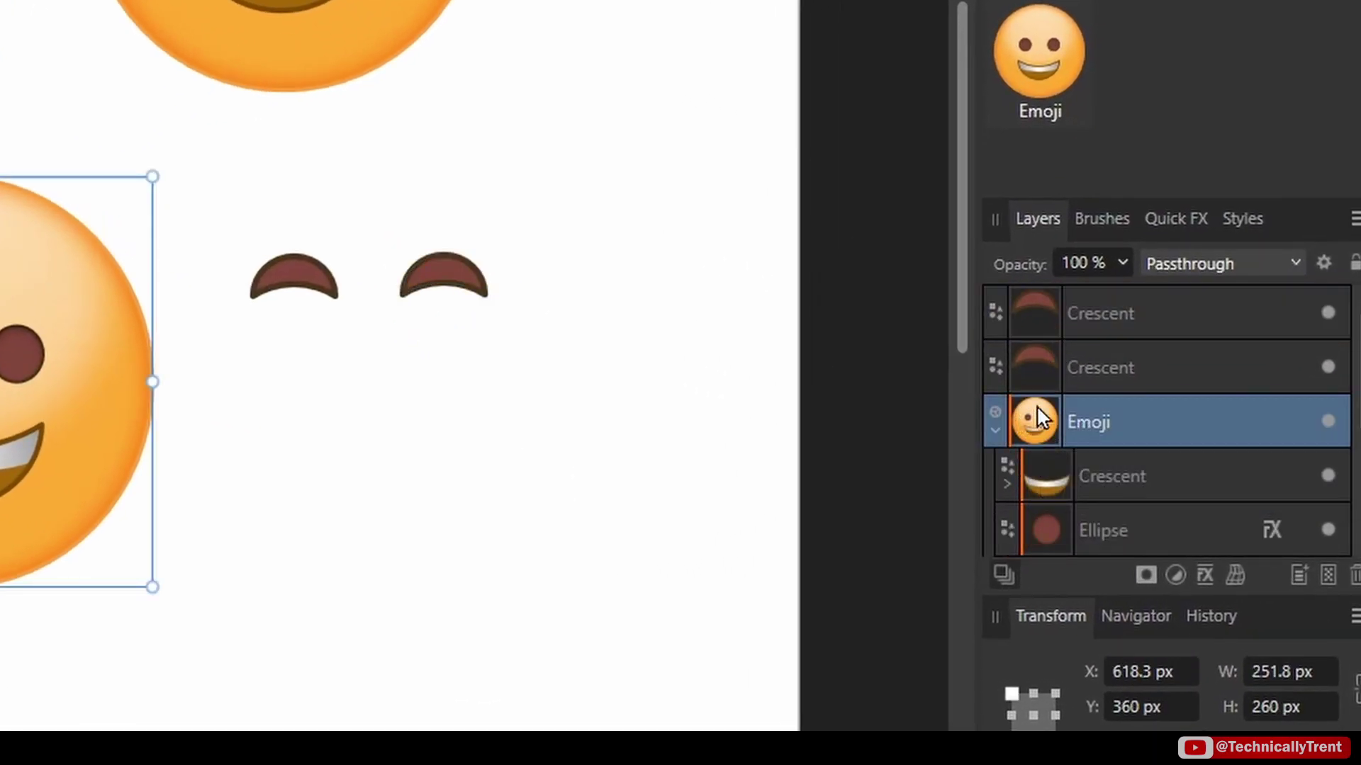
{"action": "left_click", "coordinate": [1057, 310]}
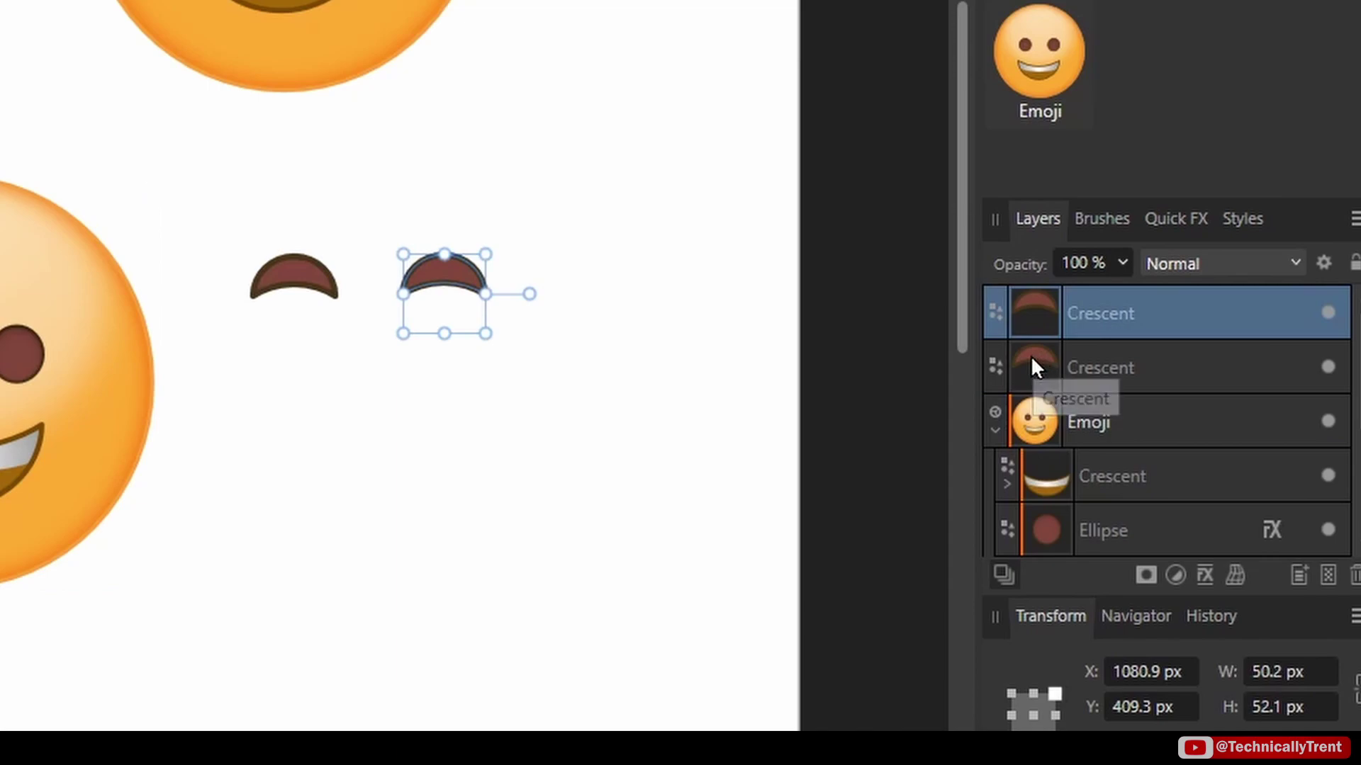
{"action": "left_click", "coordinate": [1032, 358], "text": "shift"}
{"action": "left_click_drag", "start_coordinate": [1046, 311], "coordinate": [1063, 438]}
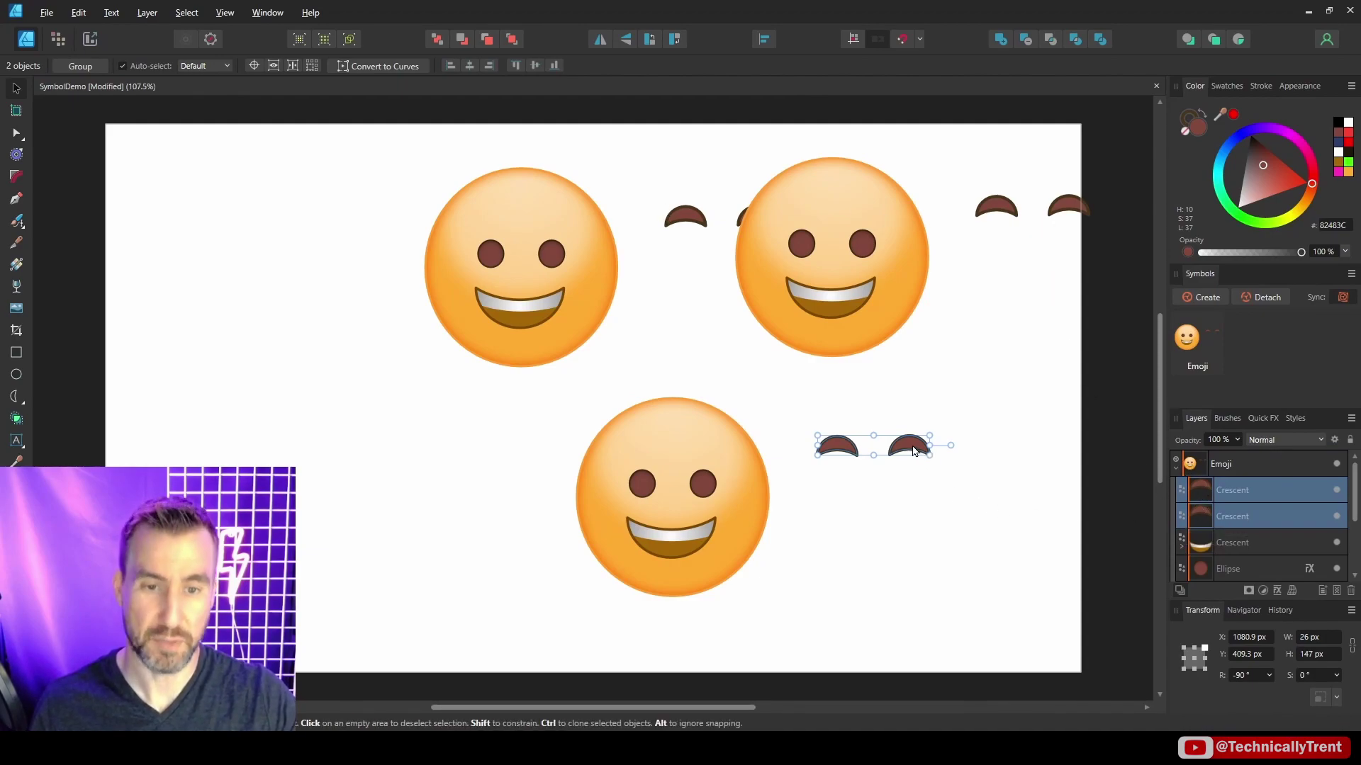
{"action": "left_click_drag", "start_coordinate": [896, 450], "coordinate": [720, 453]}
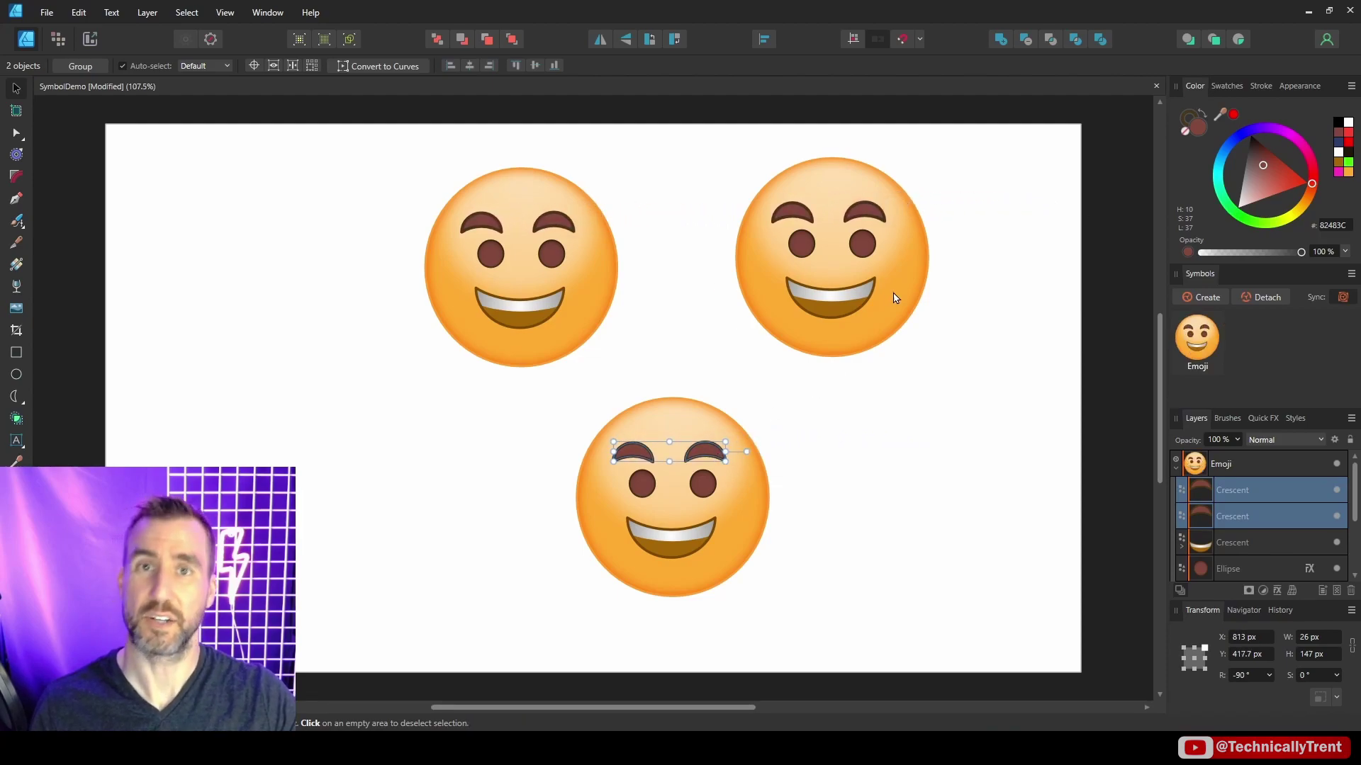
{"action": "left_click", "coordinate": [1175, 469]}
{"action": "left_click_drag", "start_coordinate": [702, 459], "coordinate": [706, 465]}
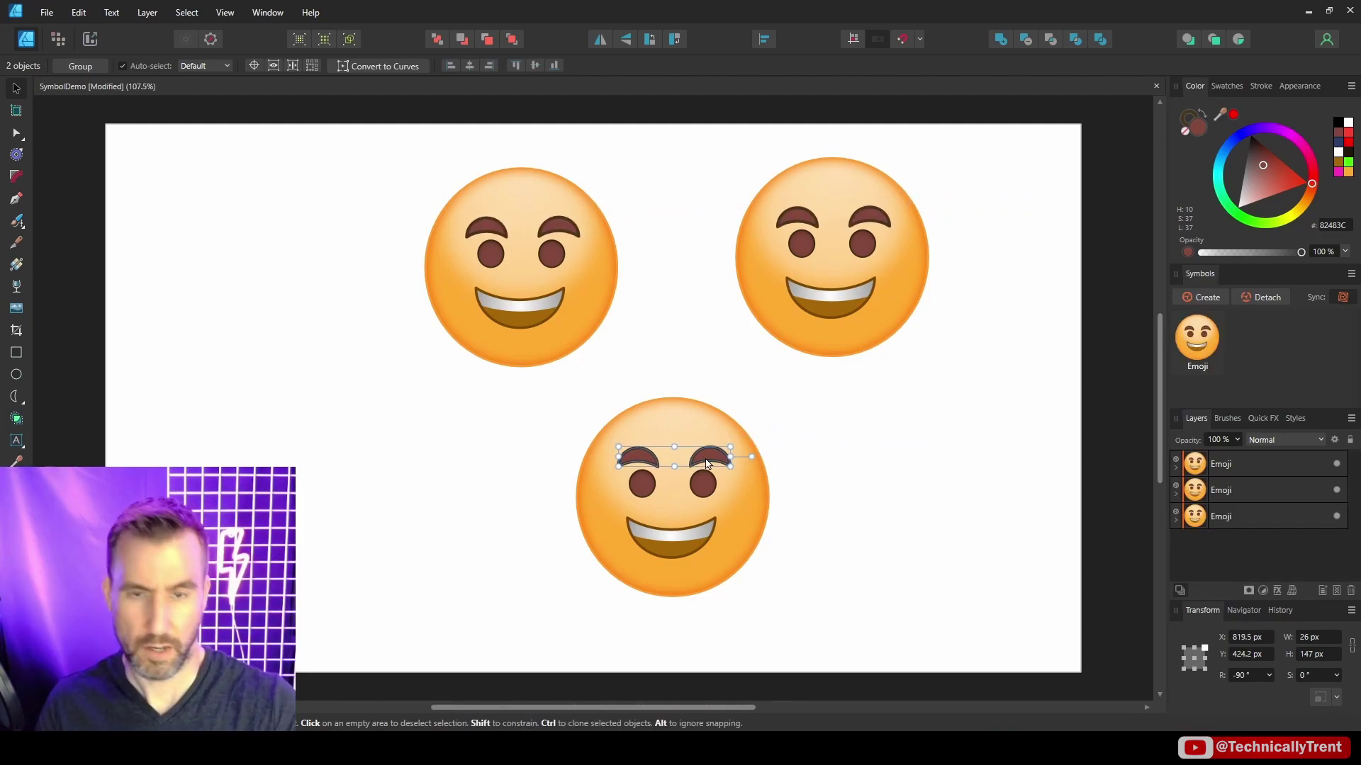
{"action": "left_click", "coordinate": [707, 462]}
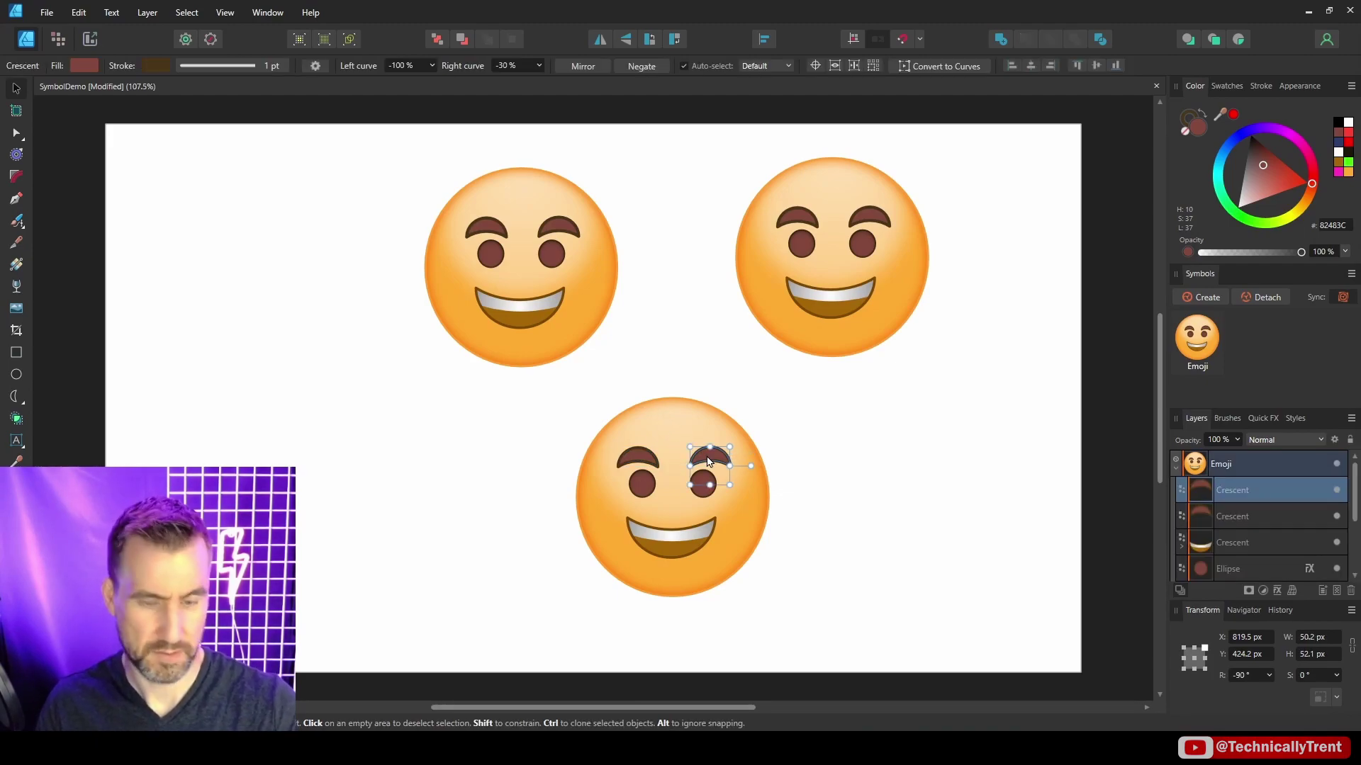
{"action": "key", "text": "Delete"}
{"action": "key", "text": "Delete"}
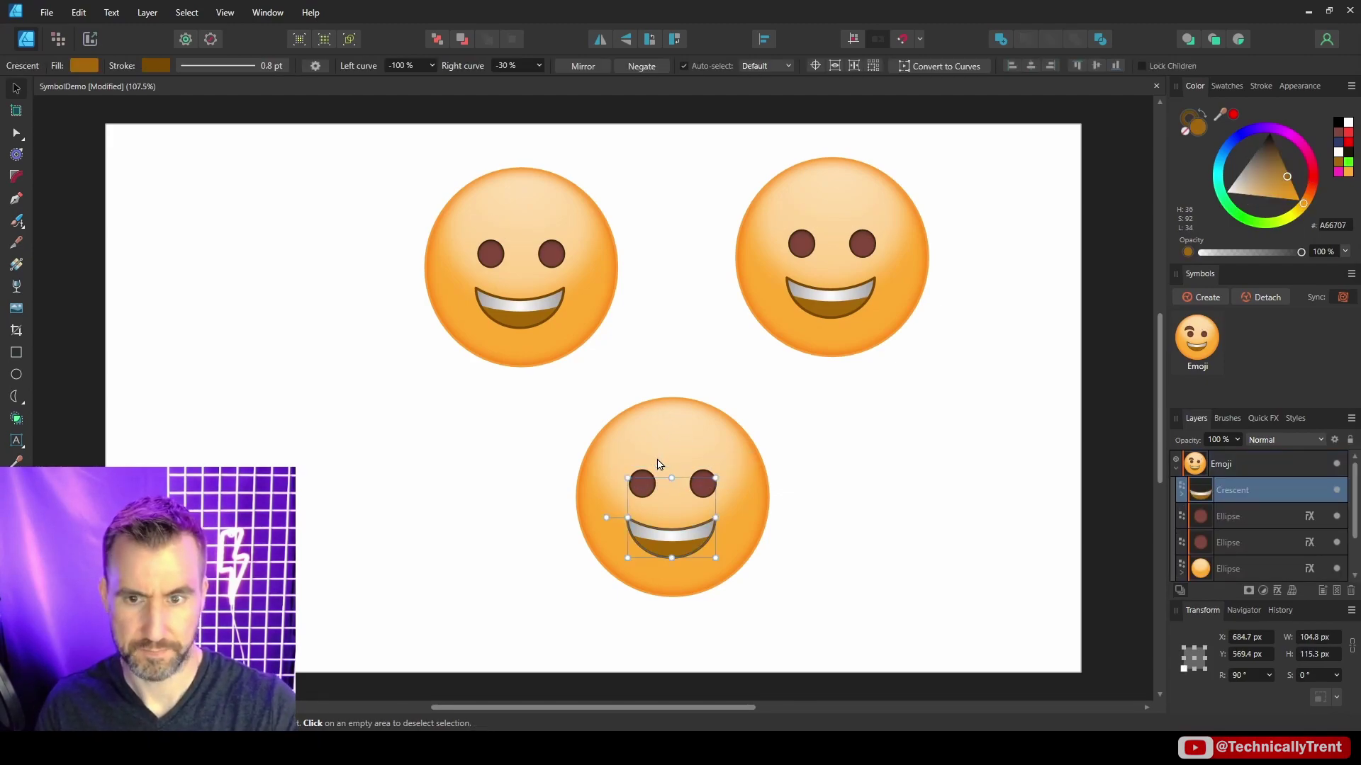
{"action": "left_click", "coordinate": [1109, 479]}
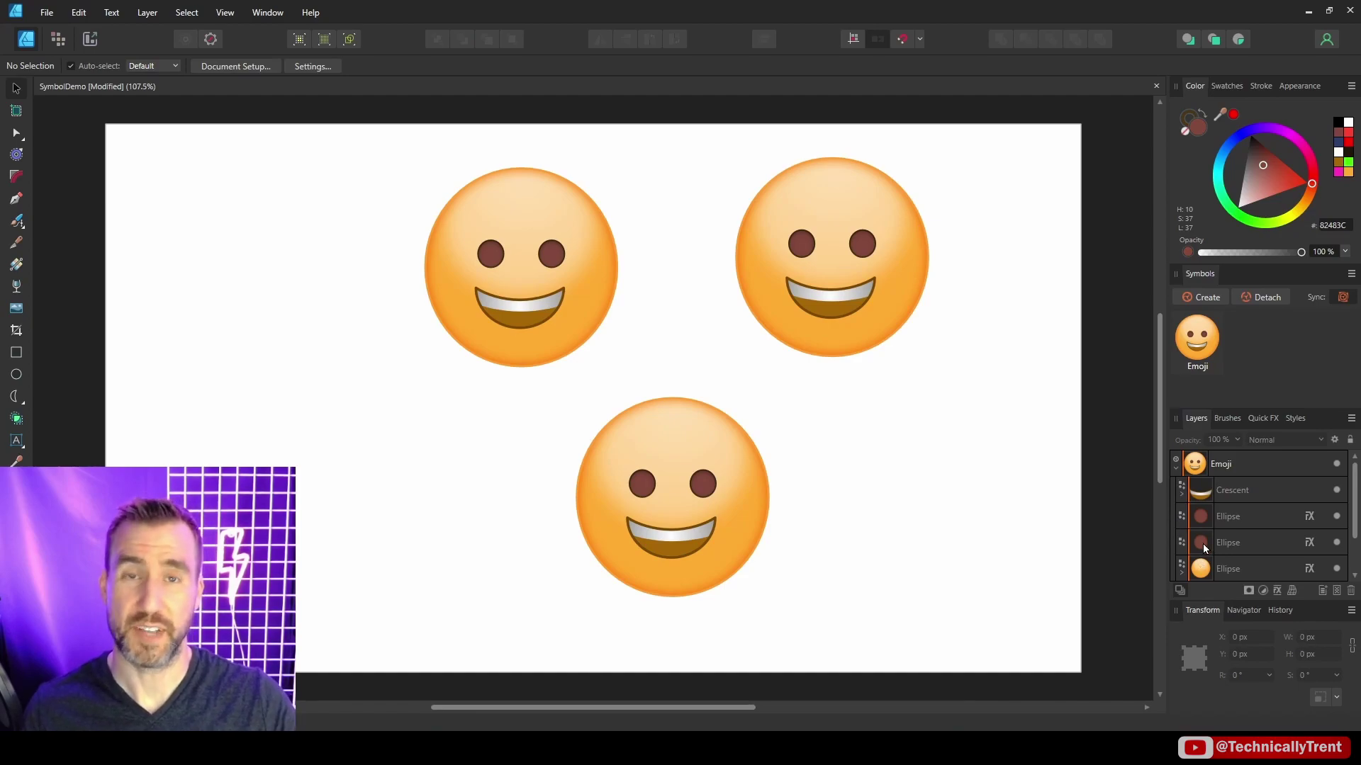
Step: Shrink and nudge the bottom emoji, and enlarge the top-right emoji
{"action": "left_click", "coordinate": [1176, 470]}
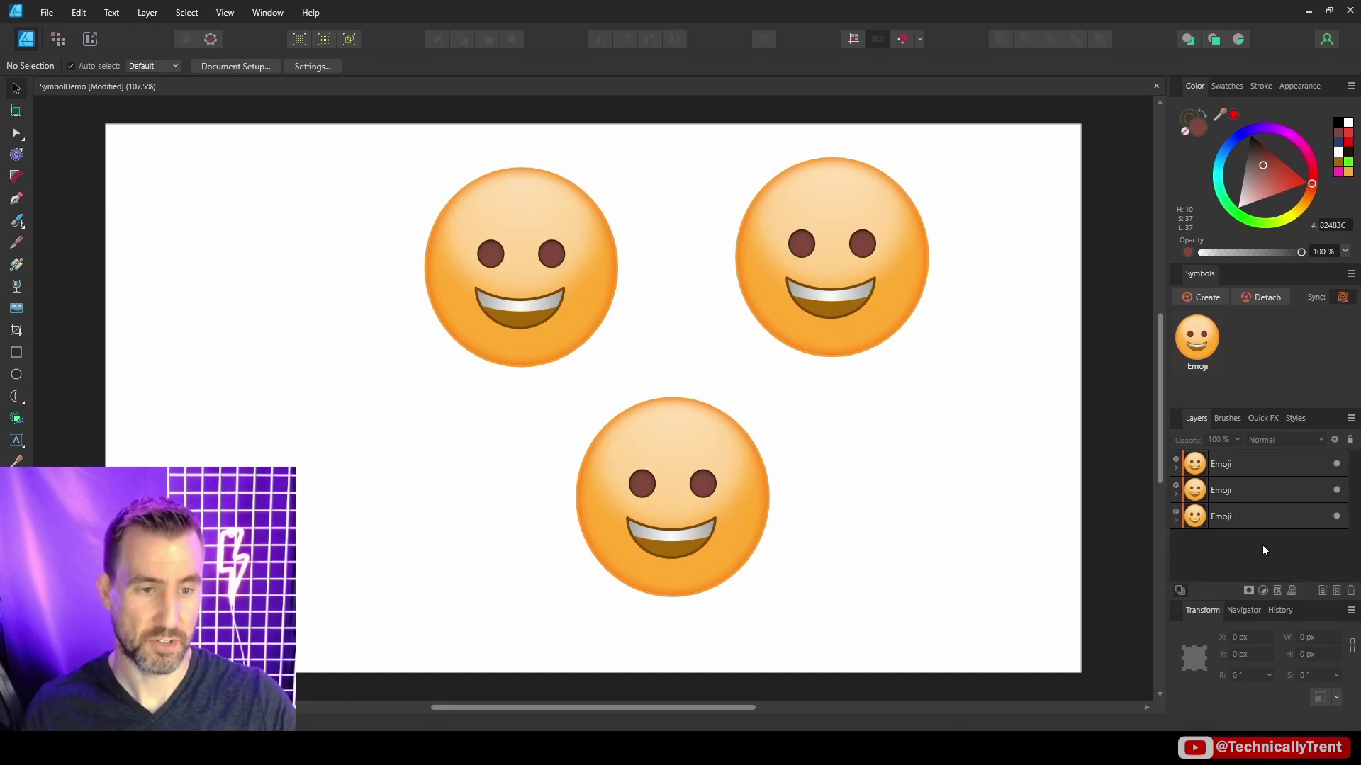
{"action": "left_click", "coordinate": [1233, 467]}
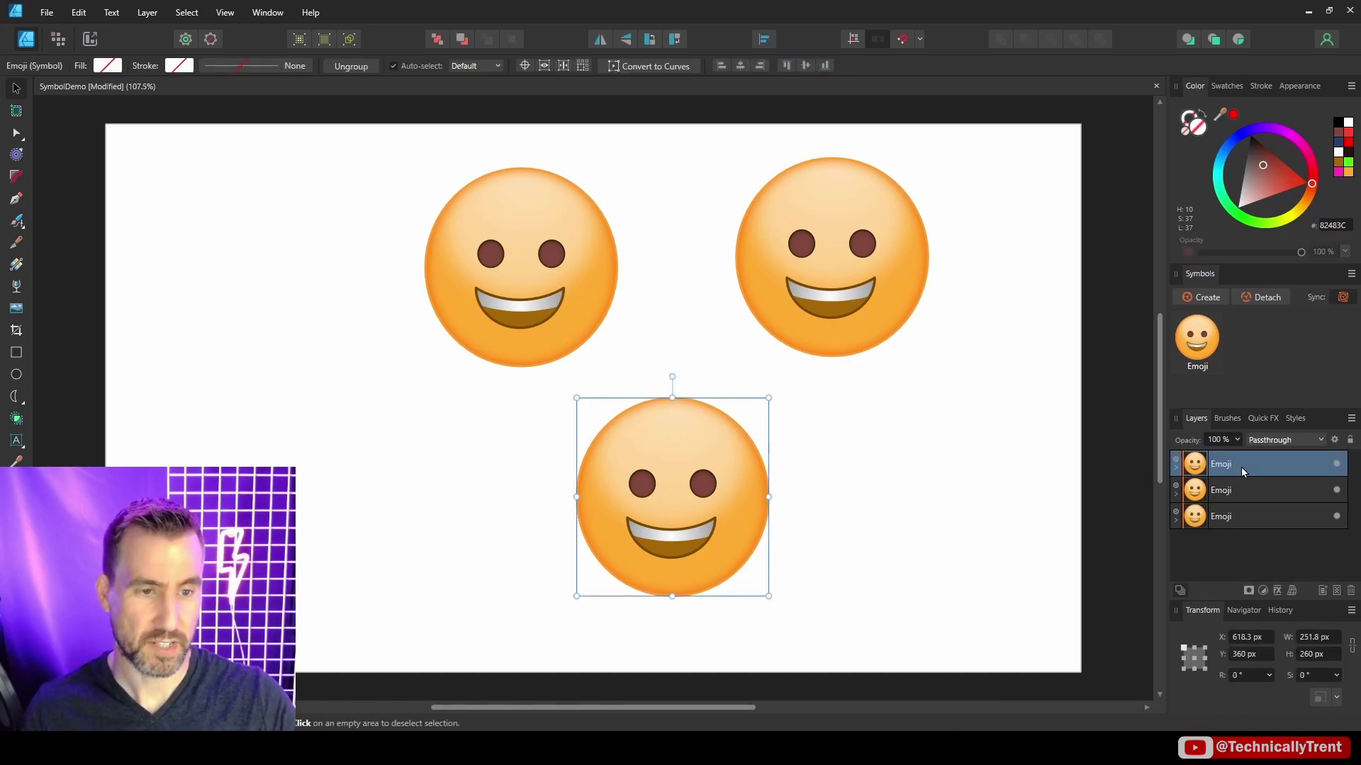
{"action": "left_click_drag", "start_coordinate": [768, 397], "coordinate": [698, 453]}
{"action": "left_click_drag", "start_coordinate": [659, 510], "coordinate": [701, 513]}
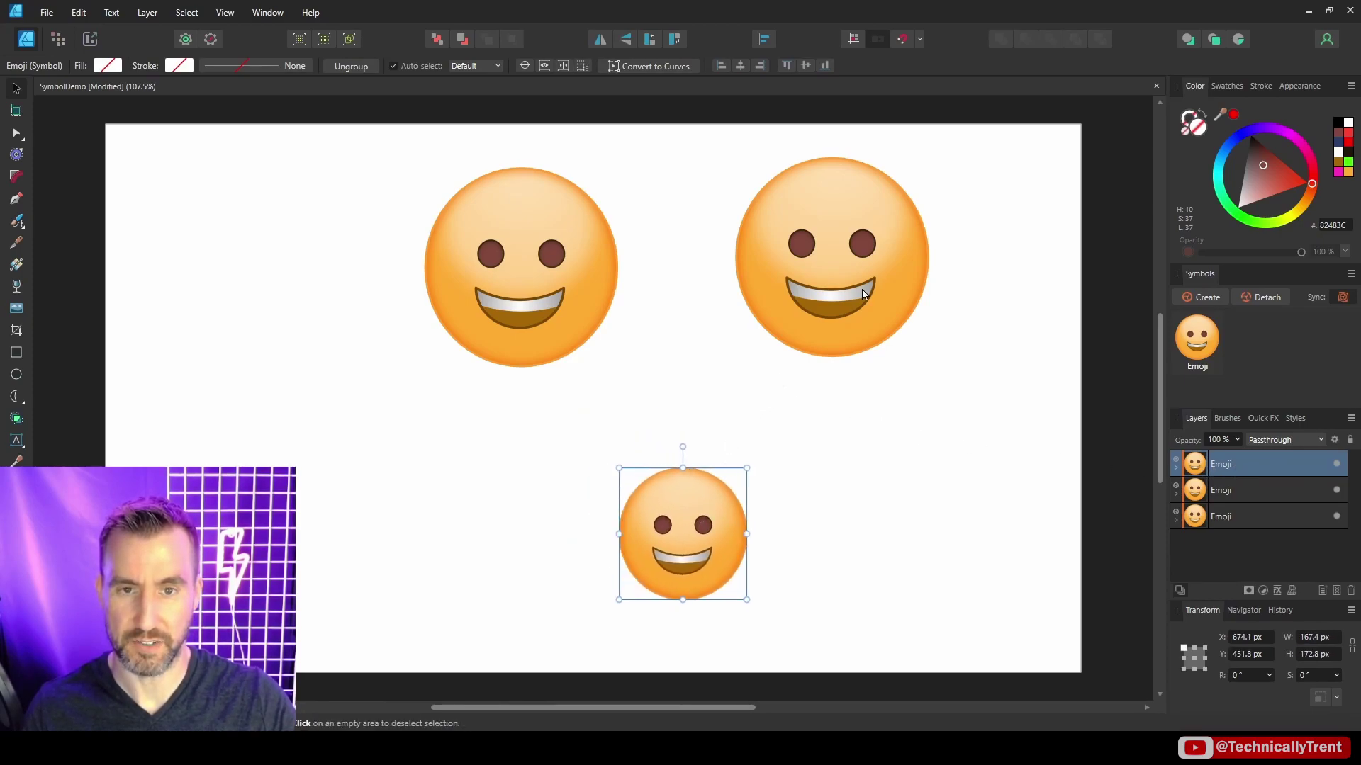
{"action": "left_click", "coordinate": [886, 312]}
{"action": "left_click_drag", "start_coordinate": [926, 355], "coordinate": [1005, 407]}
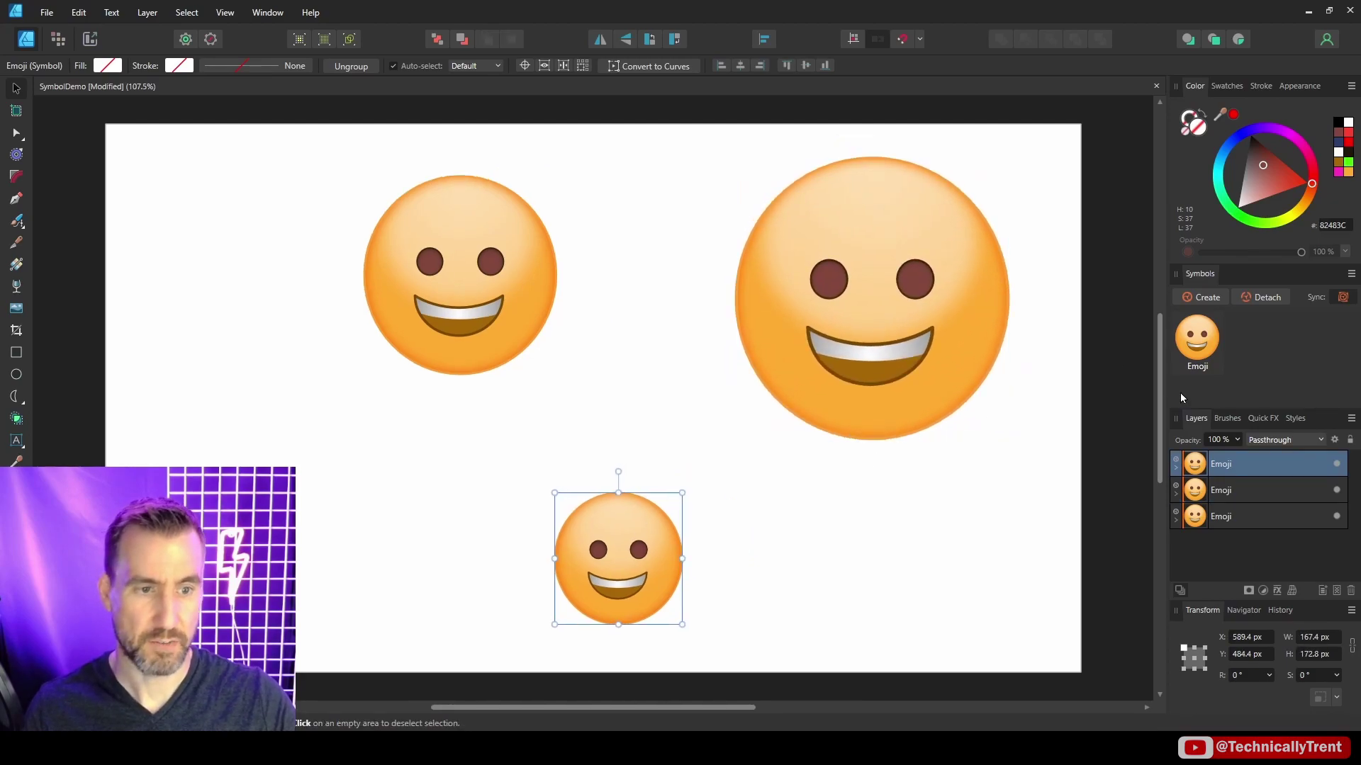
Step: Move the bottom emoji's right eye so the linked copies follow
{"action": "left_click", "coordinate": [1176, 471]}
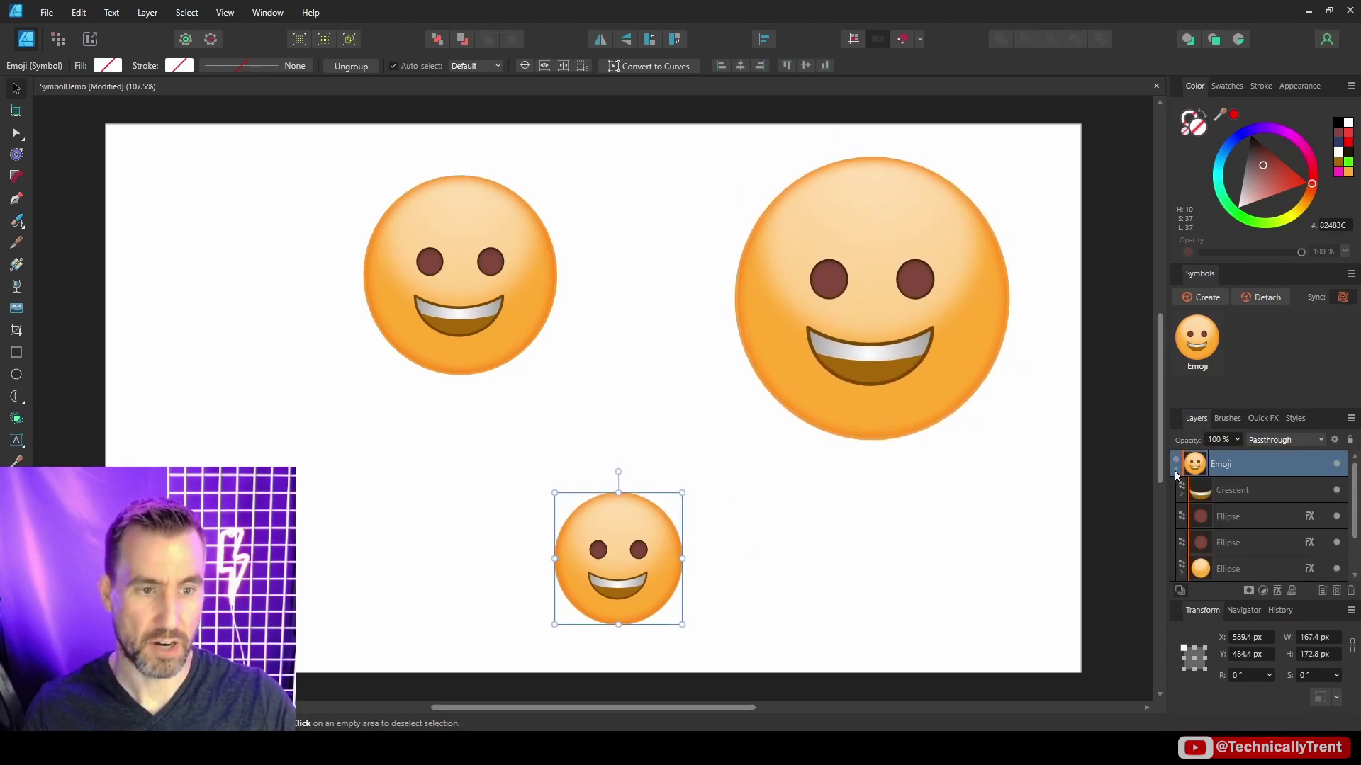
{"action": "left_click", "coordinate": [1209, 521]}
{"action": "mouse_move", "coordinate": [639, 557]}
{"action": "left_mouse_down"}
{"action": "mouse_move", "coordinate": [661, 534]}
{"action": "mouse_move", "coordinate": [637, 557]}
{"action": "left_mouse_up"}
Step: Undo the recent moves and resizes to restore the original layout
{"action": "left_click", "coordinate": [807, 483]}
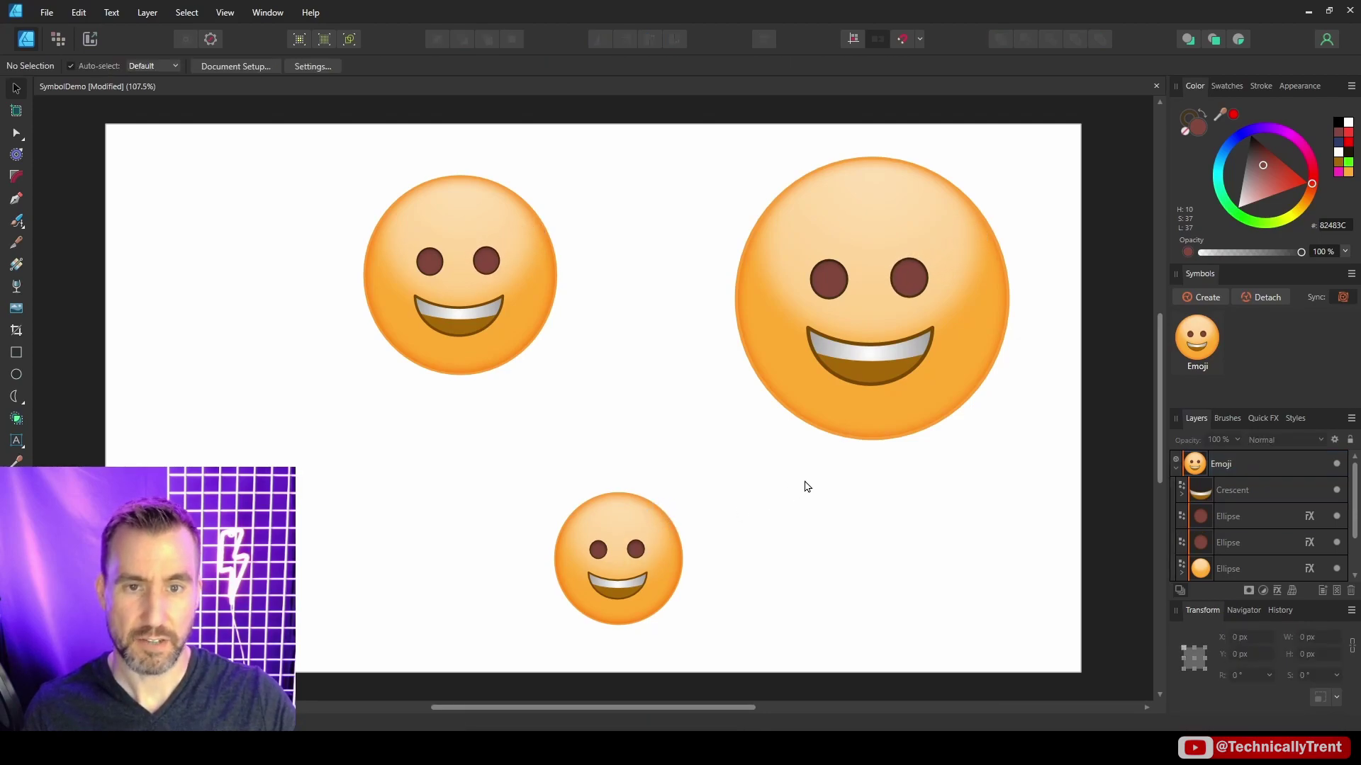
{"action": "key", "text": "ctrl+z"}
{"action": "key", "text": "ctrl+z"}
{"action": "key", "text": "ctrl+z"}
{"action": "key", "text": "ctrl+z"}
{"action": "key", "text": "ctrl+z"}
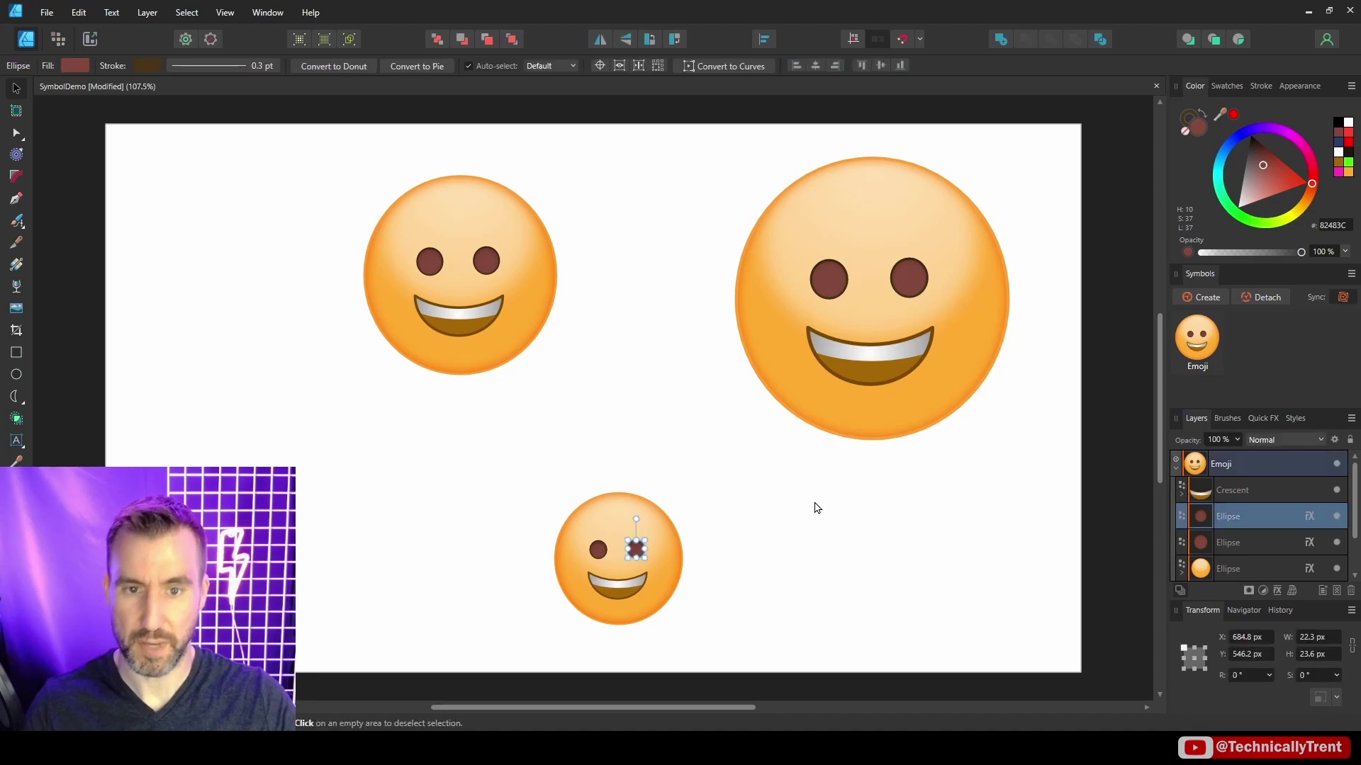
{"action": "key", "text": "ctrl+z"}
{"action": "key", "text": "ctrl+z"}
{"action": "key", "text": "ctrl+z"}
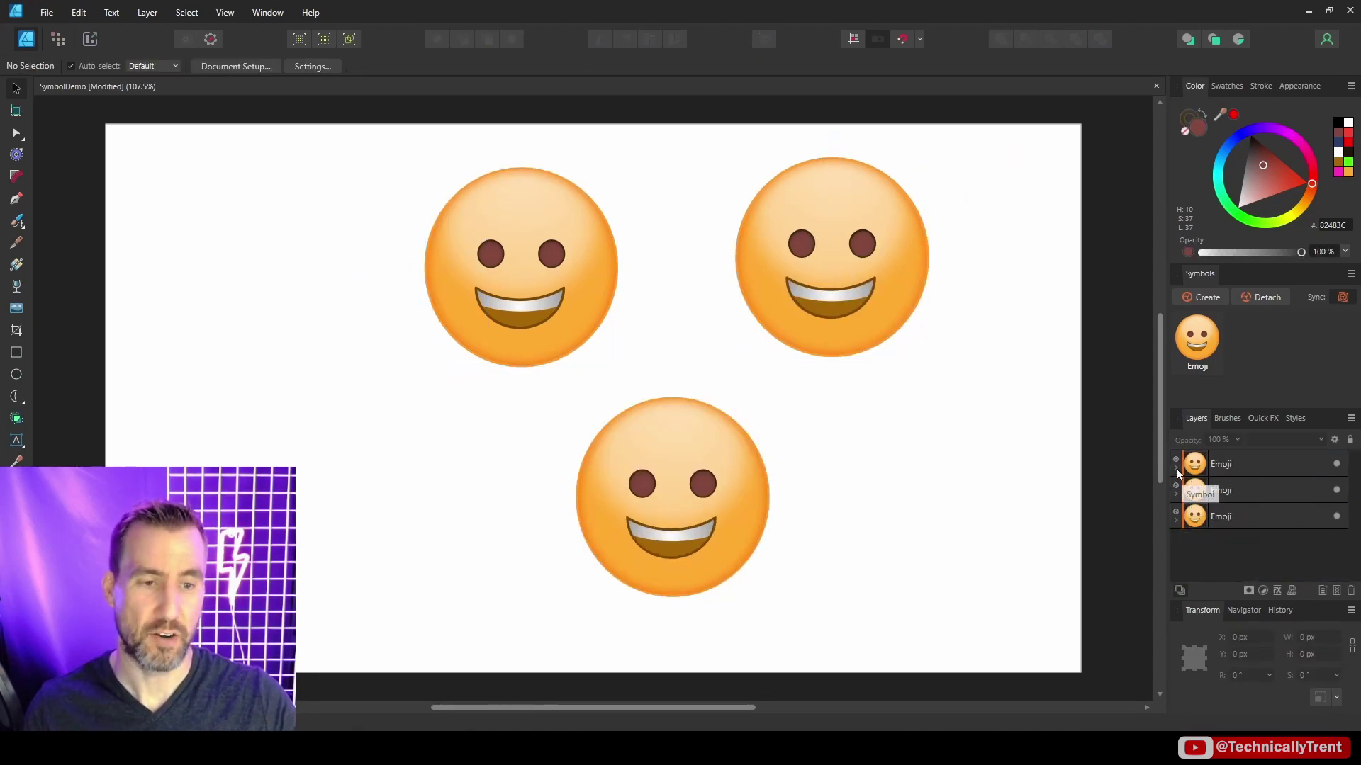
Step: Select the bottom emoji's Crescent, eyes and Ellipse and resize them, scaling all three
{"action": "left_click", "coordinate": [1175, 469]}
{"action": "left_click", "coordinate": [1213, 489]}
{"action": "scroll", "coordinate": [1237, 510], "scroll_direction": "down", "scroll_amount": 2}
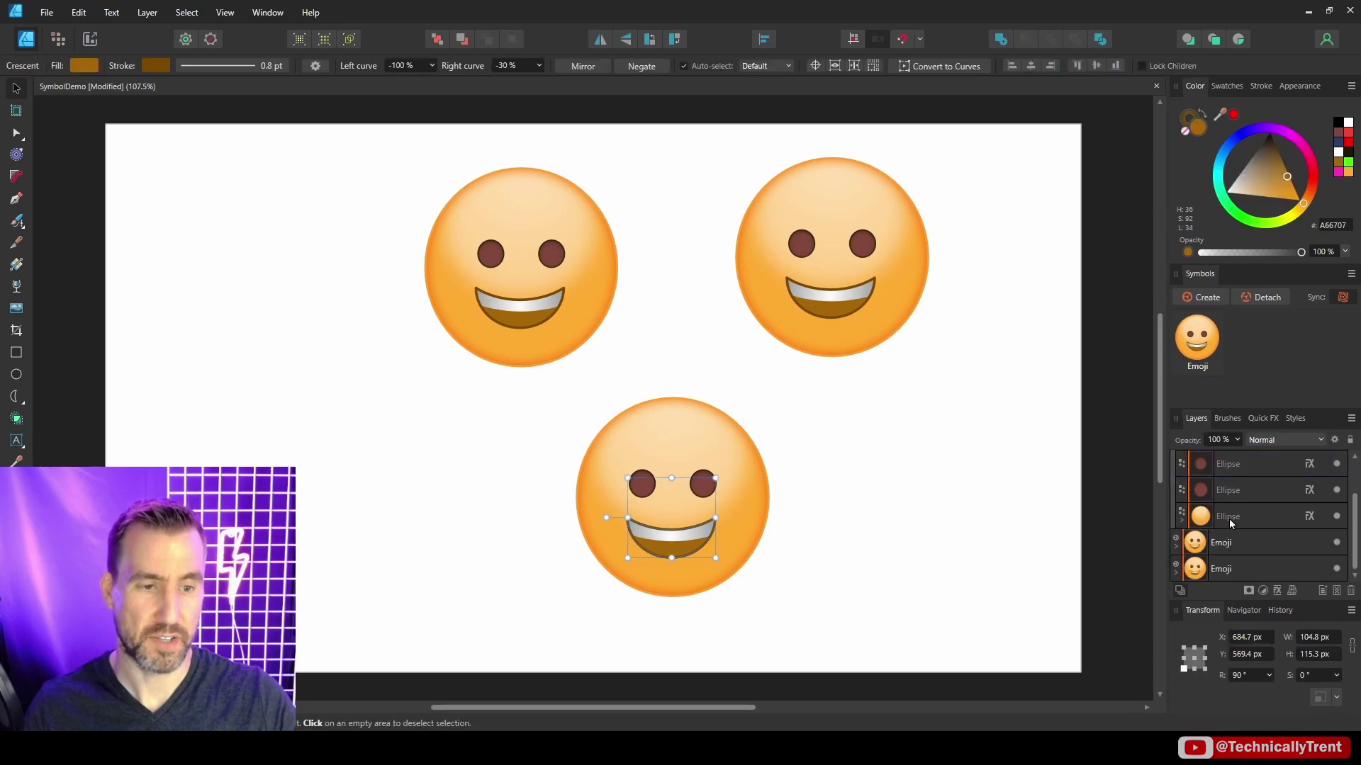
{"action": "left_click", "coordinate": [1230, 516], "text": "shift"}
{"action": "left_click_drag", "start_coordinate": [767, 396], "coordinate": [718, 403]}
{"action": "scroll", "coordinate": [1252, 524], "scroll_direction": "up", "scroll_amount": 2}
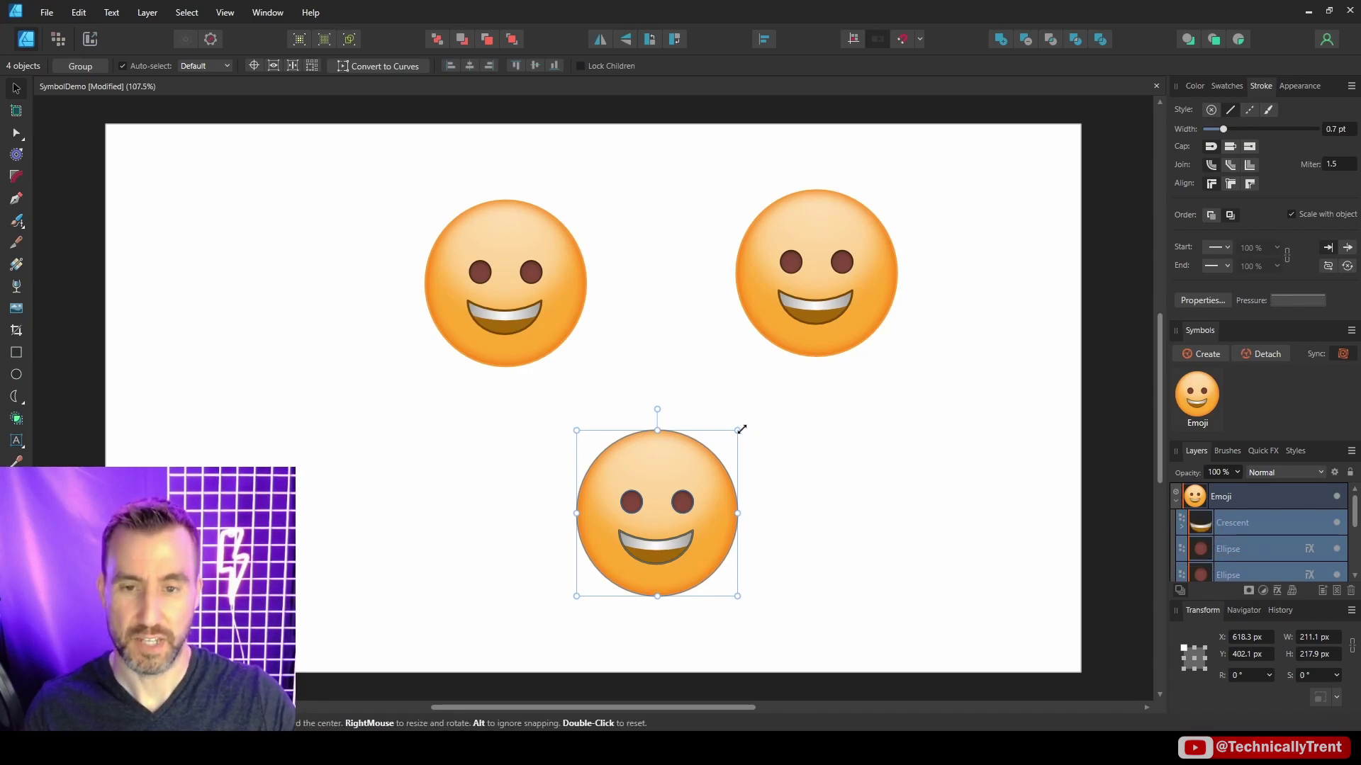
Step: Shrink the symbol contents further, then shrink only the bottom instance and reset its rotation
{"action": "left_click_drag", "start_coordinate": [737, 431], "coordinate": [692, 483]}
{"action": "left_click", "coordinate": [1236, 499]}
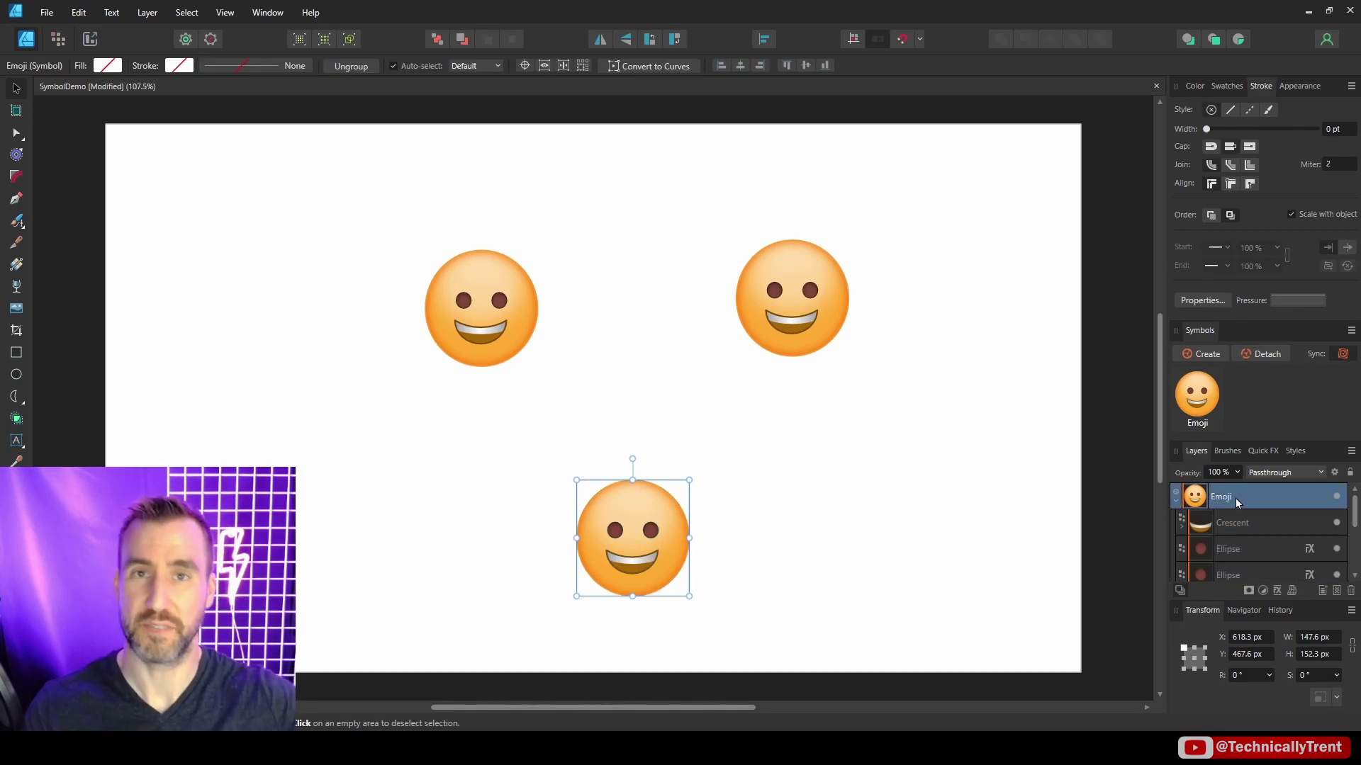
{"action": "left_click", "coordinate": [1175, 502]}
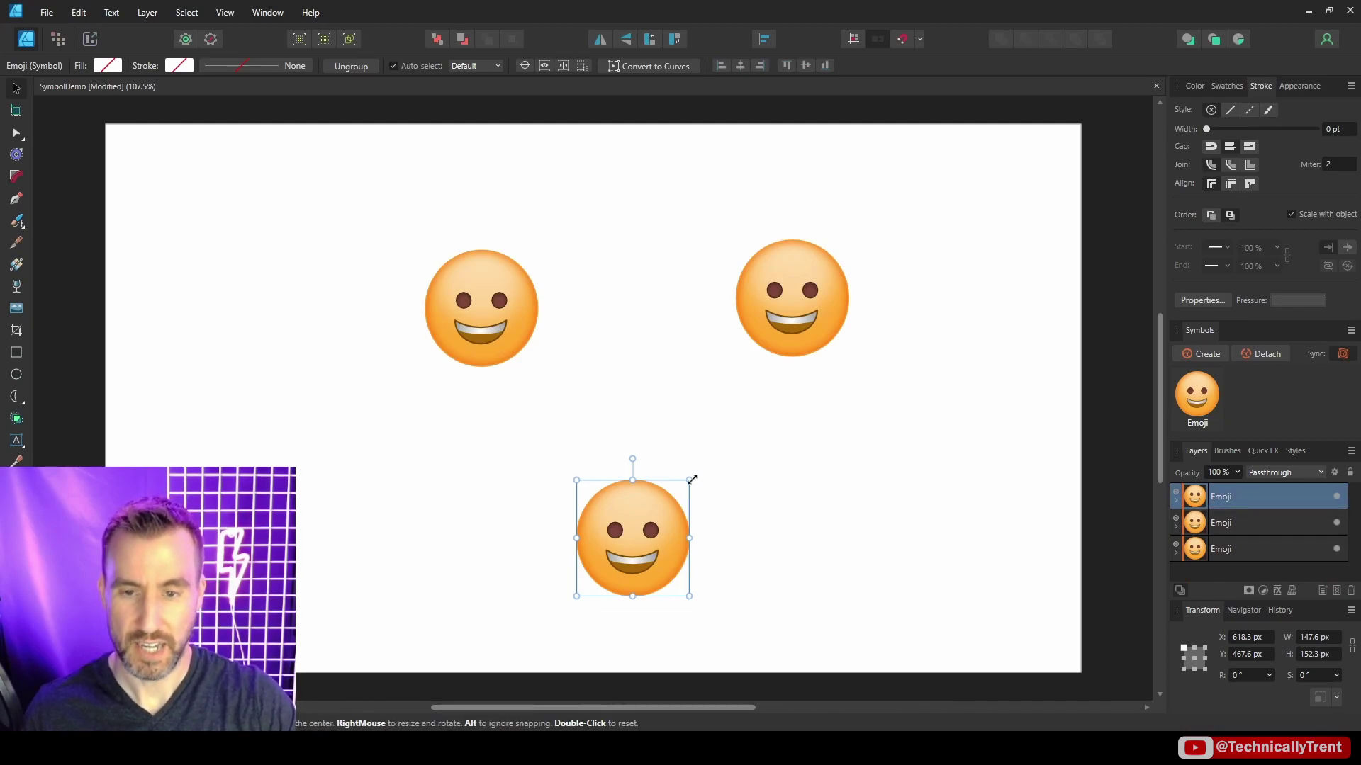
{"action": "left_click_drag", "start_coordinate": [690, 480], "coordinate": [624, 494]}
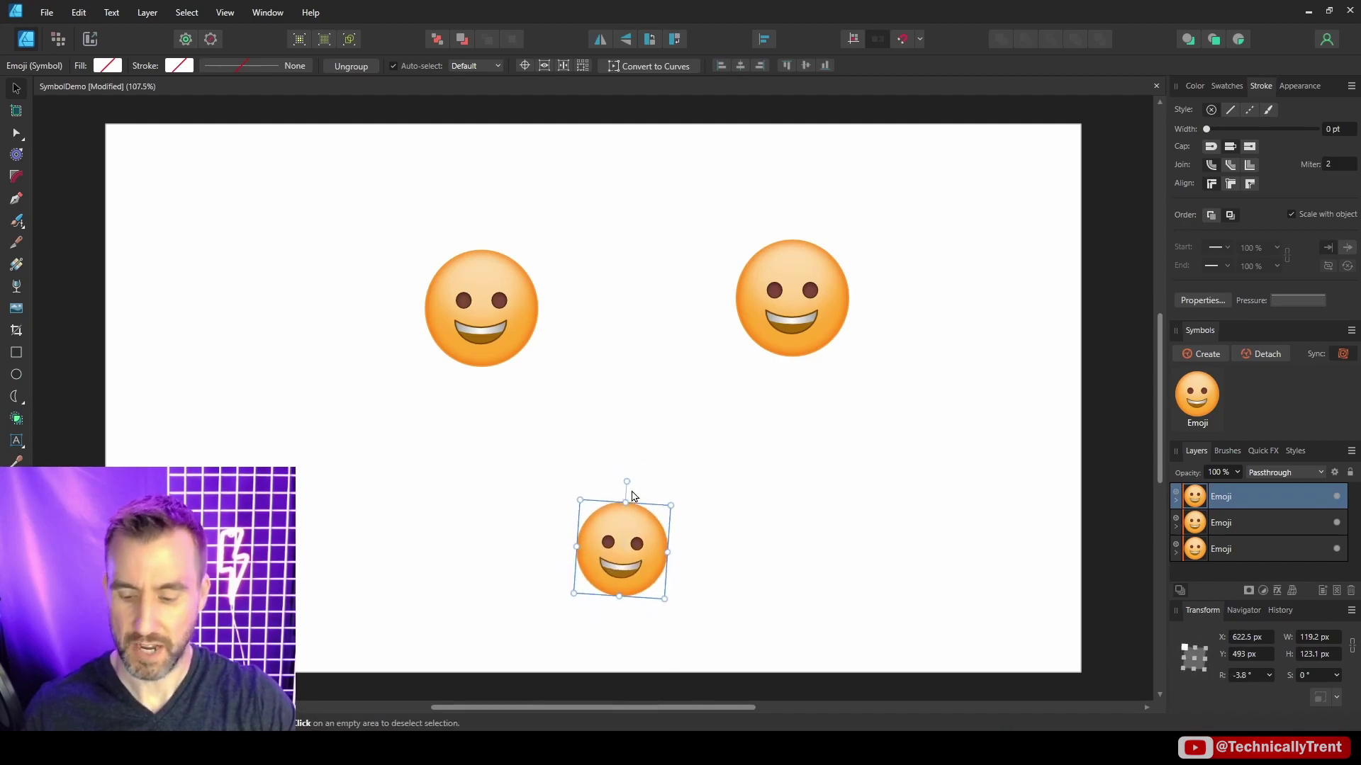
{"action": "double_click", "coordinate": [619, 484]}
Step: Select the bottom emoji's mouth, eyes and face and rotate them across all copies
{"action": "left_click", "coordinate": [1176, 501]}
{"action": "left_click", "coordinate": [1237, 522]}
{"action": "scroll", "coordinate": [1239, 550], "scroll_direction": "down", "scroll_amount": 2}
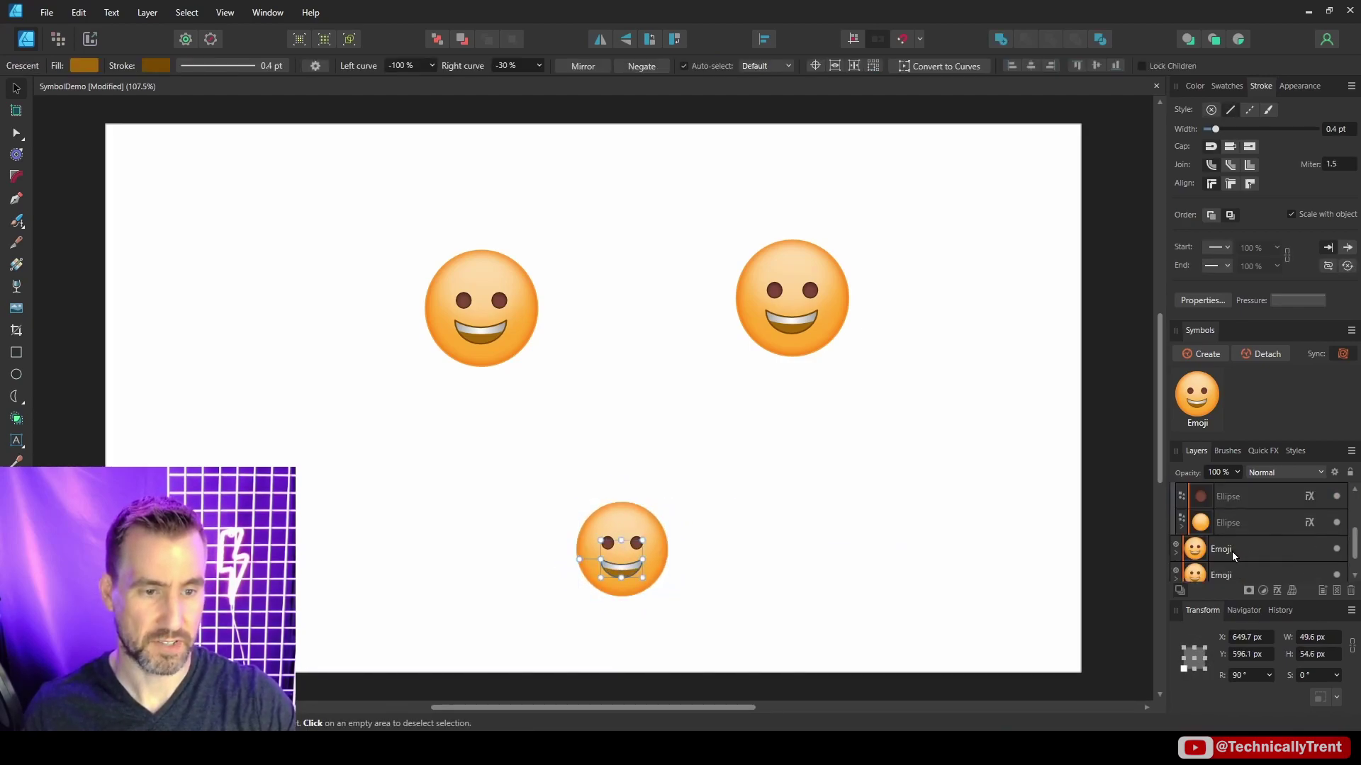
{"action": "left_click", "coordinate": [1230, 525], "text": "shift"}
{"action": "mouse_move", "coordinate": [625, 481]}
{"action": "left_mouse_down"}
{"action": "mouse_move", "coordinate": [647, 503]}
{"action": "mouse_move", "coordinate": [589, 481]}
{"action": "mouse_move", "coordinate": [622, 480]}
{"action": "left_mouse_up"}
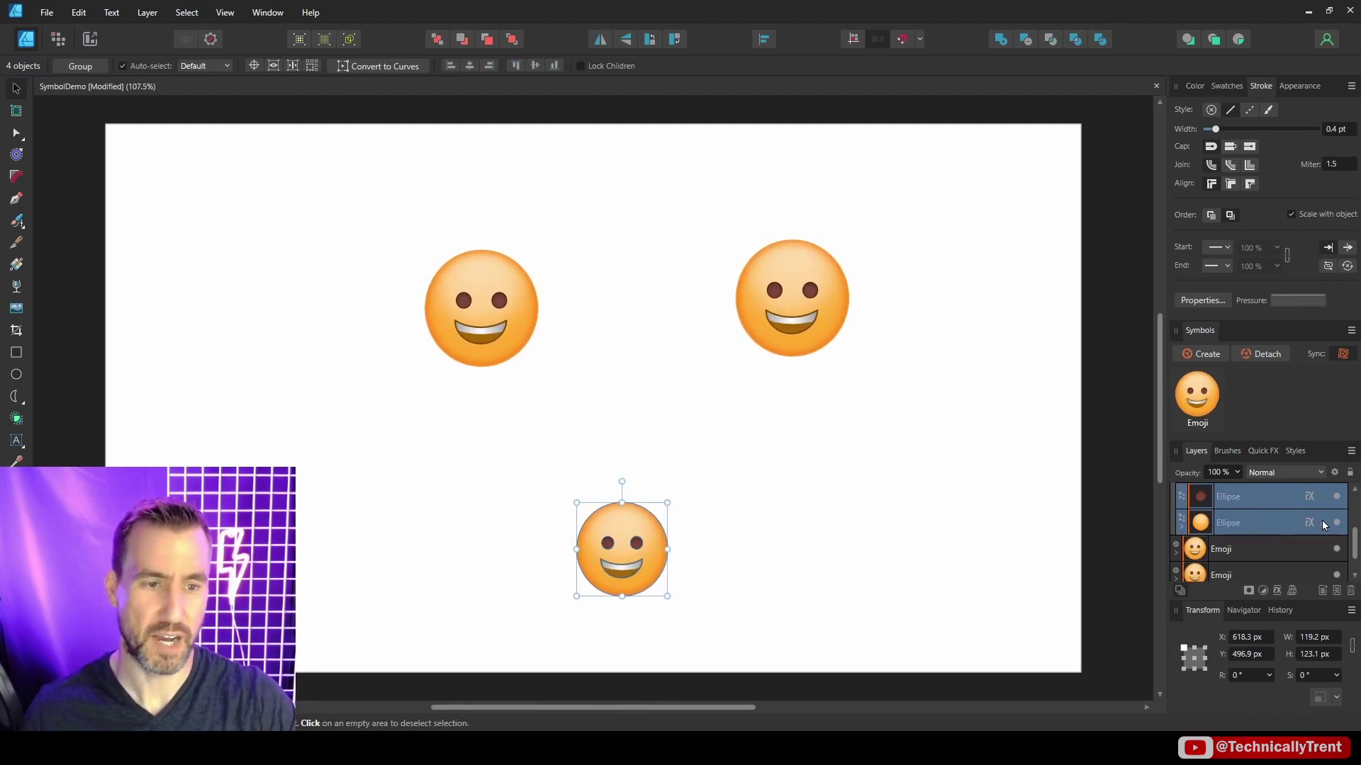
{"action": "scroll", "coordinate": [1252, 517], "scroll_direction": "up", "scroll_amount": 2}
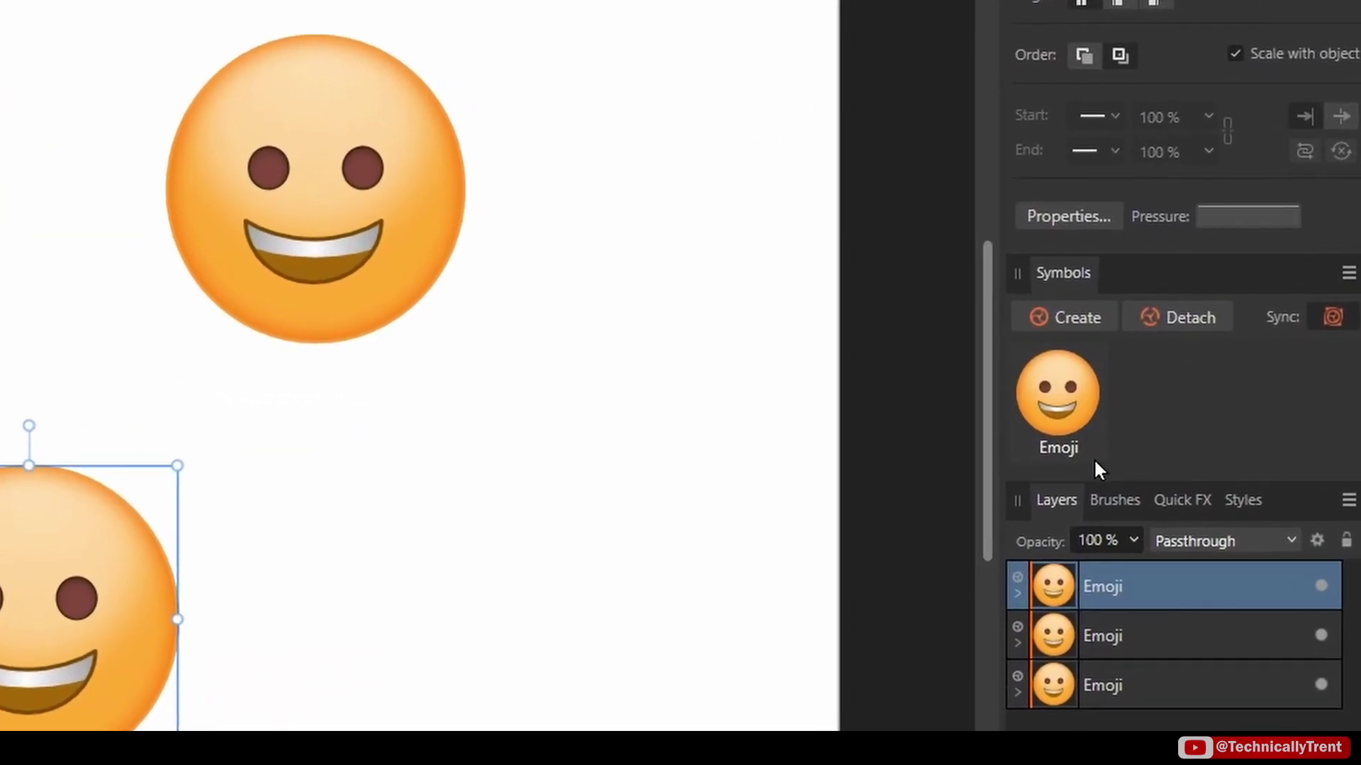
Step: Detach the bottom emoji from the Emoji symbol and select its face circle
{"action": "left_click", "coordinate": [1202, 318]}
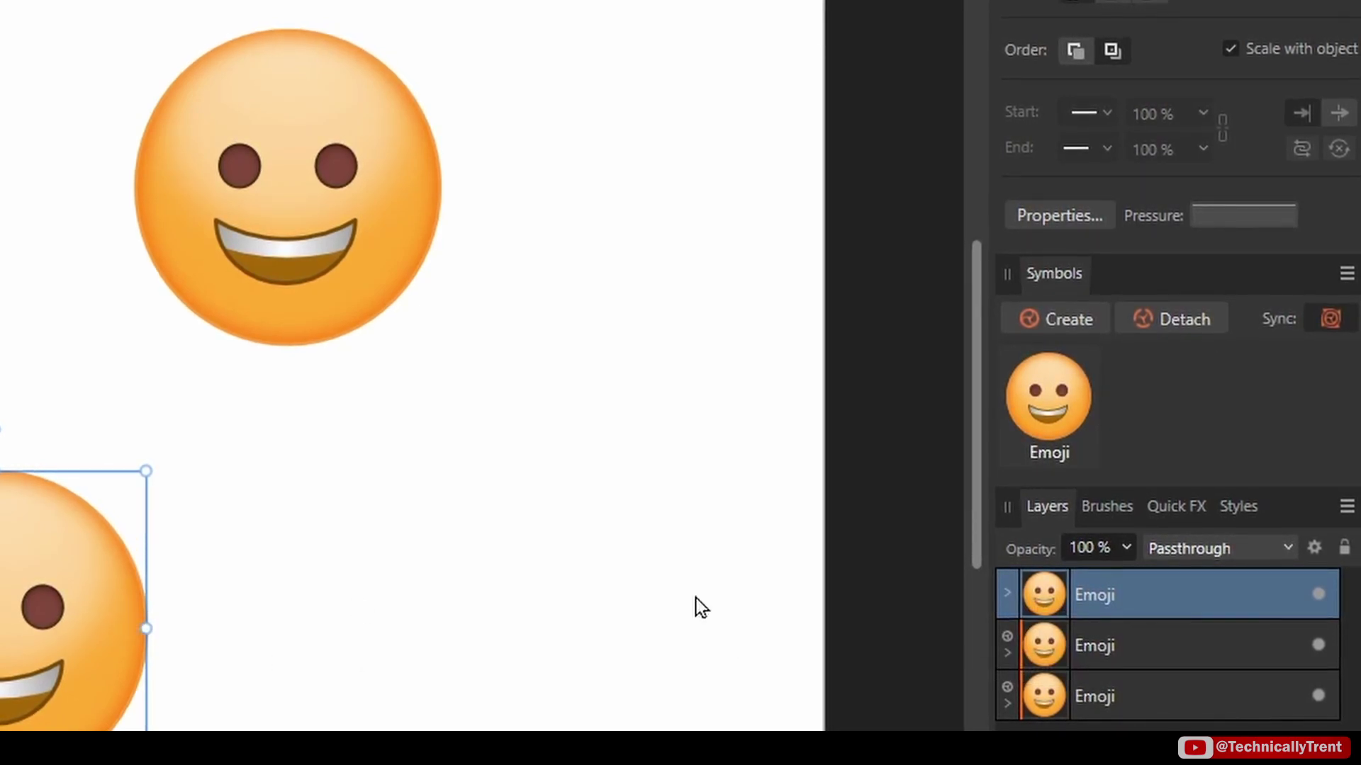
{"action": "left_click", "coordinate": [1007, 594]}
{"action": "scroll", "coordinate": [1106, 691], "scroll_direction": "down", "scroll_amount": 2}
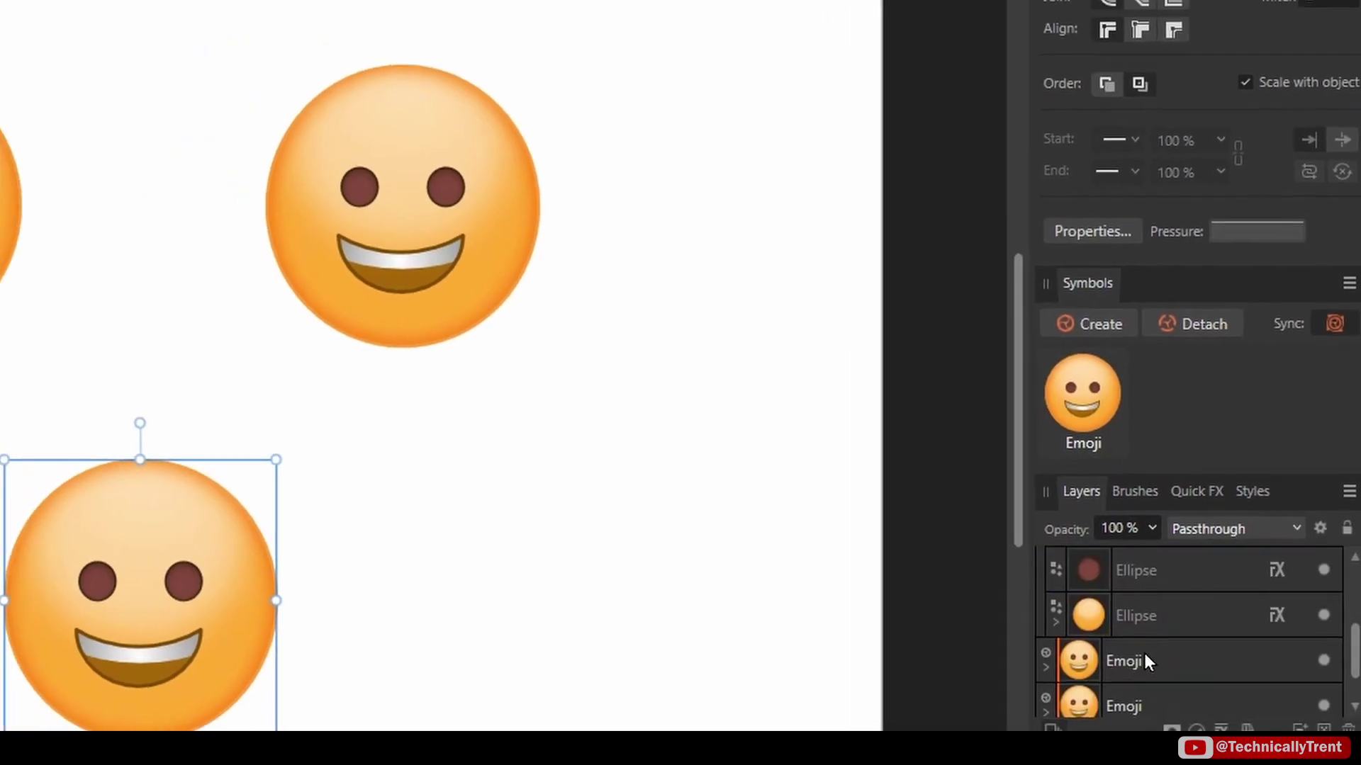
{"action": "left_click", "coordinate": [1136, 615]}
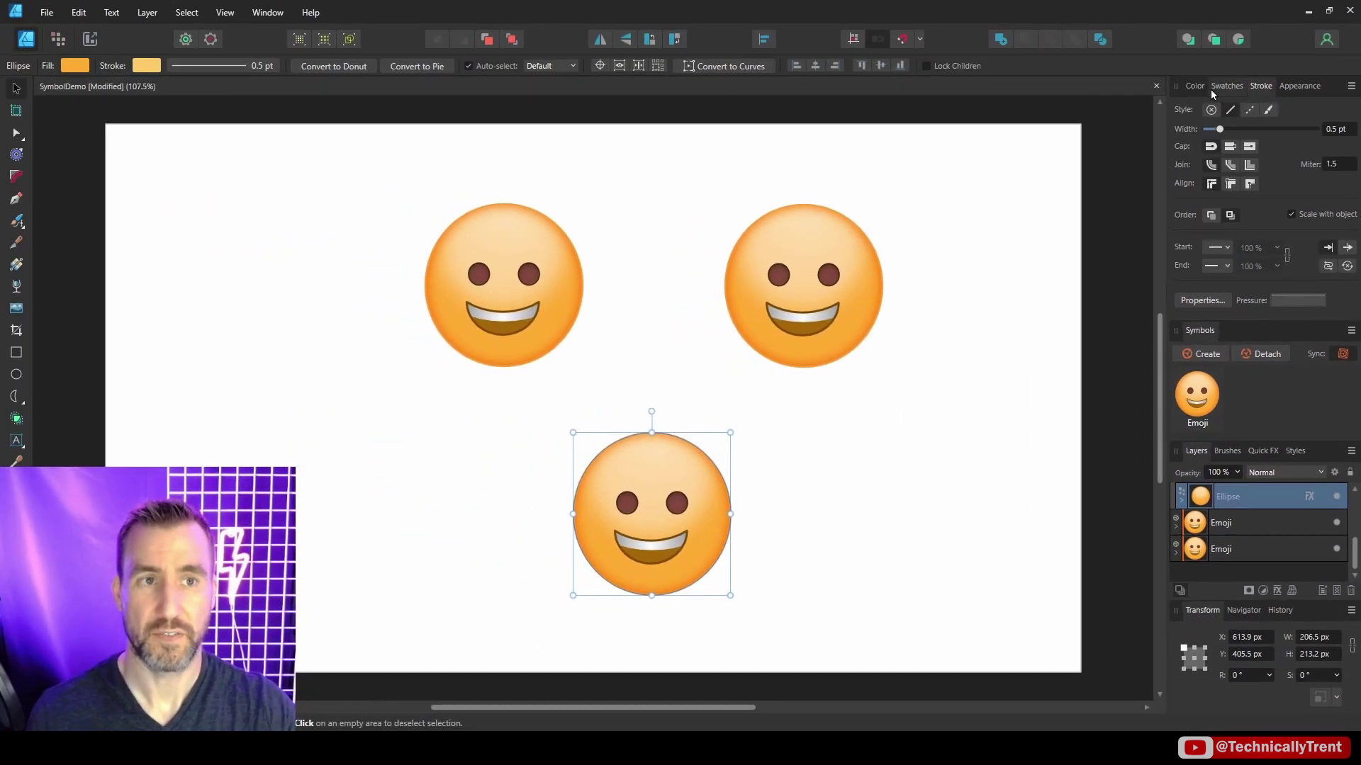
Step: Recolour the bottom emoji's face magenta and nudge its eyes slightly higher
{"action": "left_click", "coordinate": [1207, 87]}
{"action": "mouse_move", "coordinate": [1285, 131]}
{"action": "left_mouse_down"}
{"action": "mouse_move", "coordinate": [1273, 127]}
{"action": "mouse_move", "coordinate": [1287, 150]}
{"action": "mouse_move", "coordinate": [1281, 132]}
{"action": "left_mouse_up"}
{"action": "left_click", "coordinate": [1232, 470]}
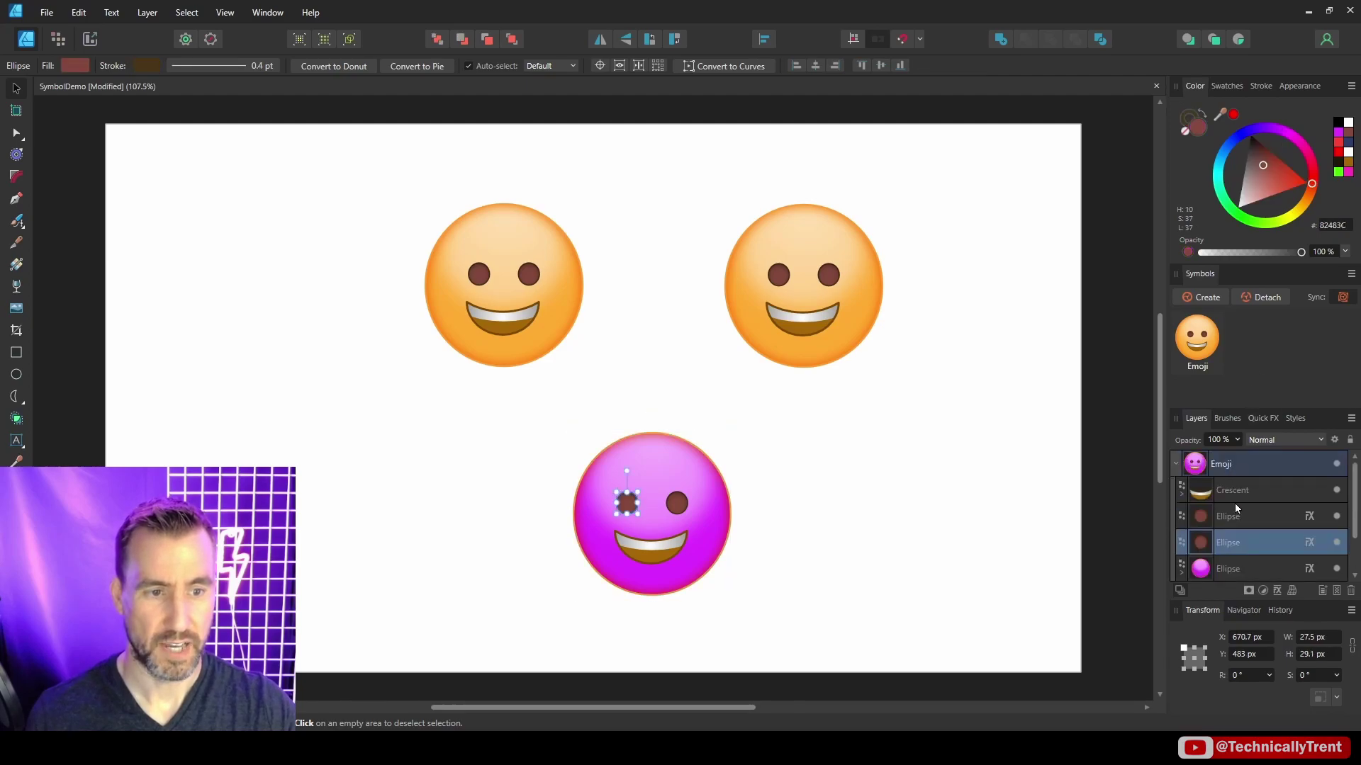
{"action": "left_click", "coordinate": [1234, 514], "text": "shift"}
{"action": "mouse_move", "coordinate": [668, 511]}
{"action": "left_mouse_down"}
{"action": "mouse_move", "coordinate": [696, 474]}
{"action": "mouse_move", "coordinate": [679, 504]}
{"action": "left_mouse_up"}
Step: Raise the top-left emoji's eyes slightly so every synced Emoji copy updates
{"action": "left_click", "coordinate": [534, 286]}
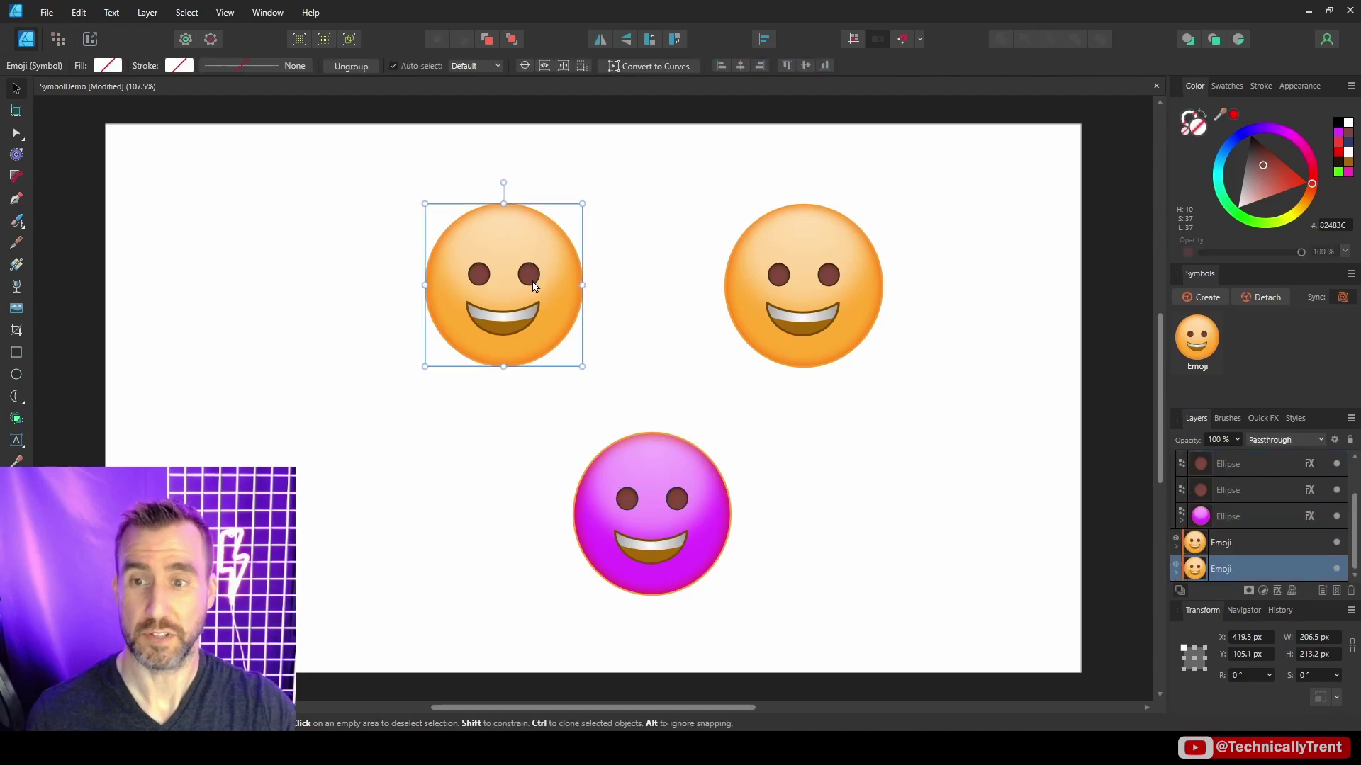
{"action": "double_click", "coordinate": [530, 275]}
{"action": "left_click", "coordinate": [485, 278], "text": "shift"}
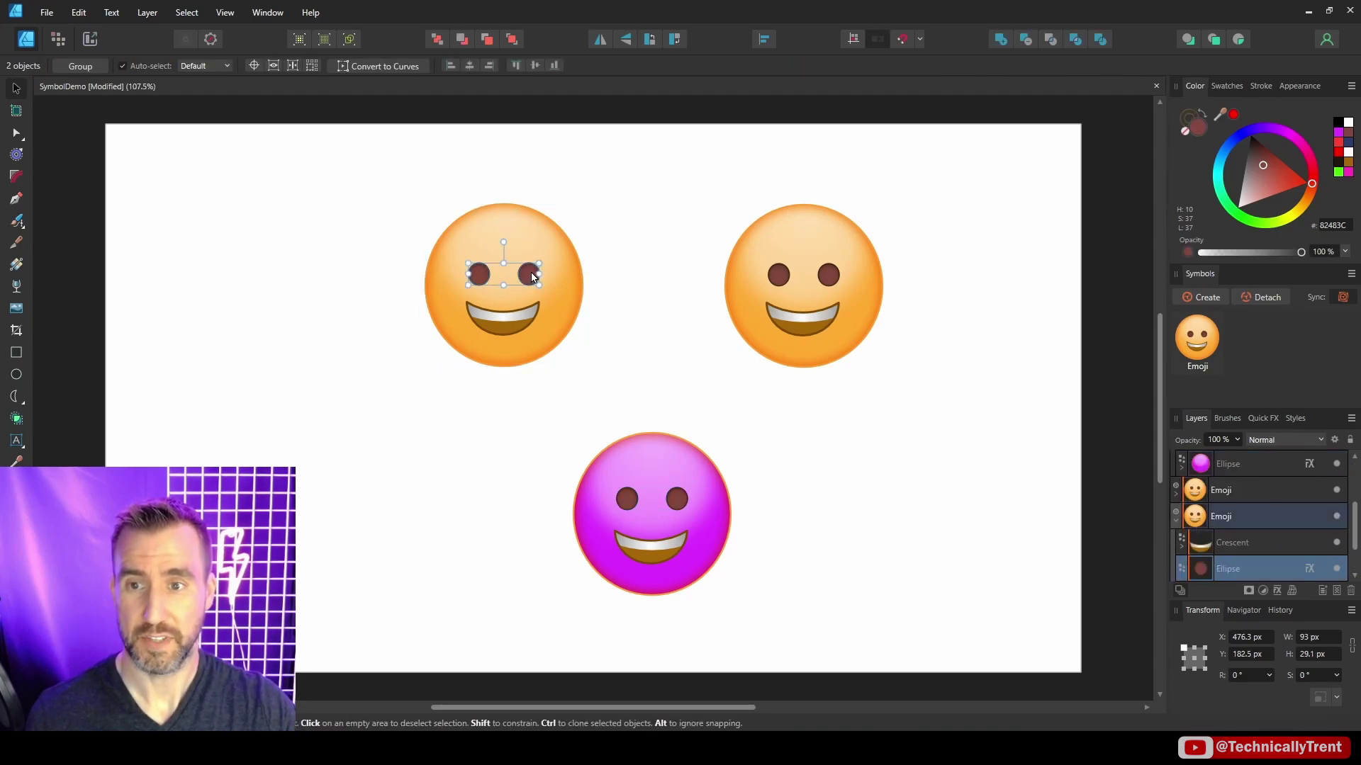
{"action": "mouse_move", "coordinate": [533, 276]}
{"action": "left_mouse_down"}
{"action": "mouse_move", "coordinate": [533, 248]}
{"action": "mouse_move", "coordinate": [515, 273]}
{"action": "mouse_move", "coordinate": [534, 276]}
{"action": "left_mouse_up"}
Step: Delete the magenta emoji and Ctrl-drag a copy of the right emoji to bottom centre
{"action": "left_click", "coordinate": [1177, 519]}
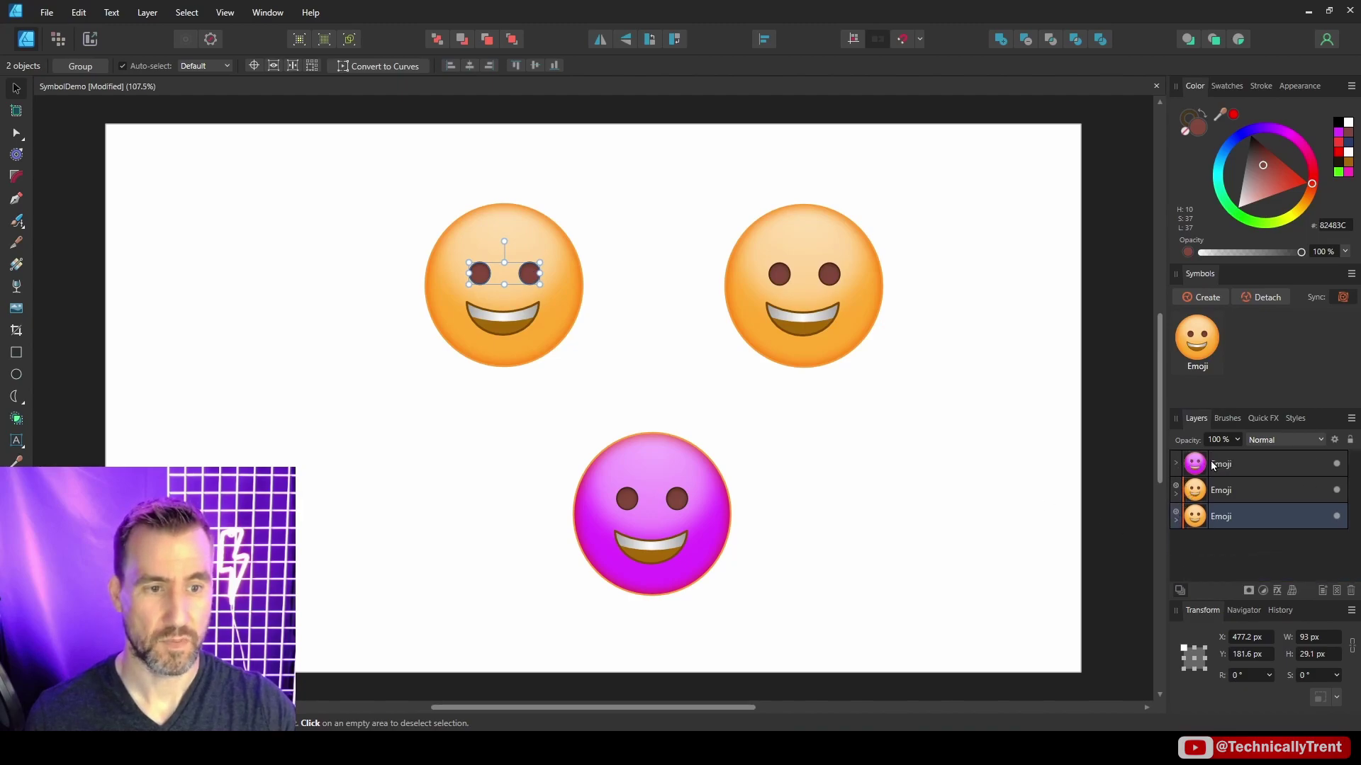
{"action": "left_click", "coordinate": [1203, 468]}
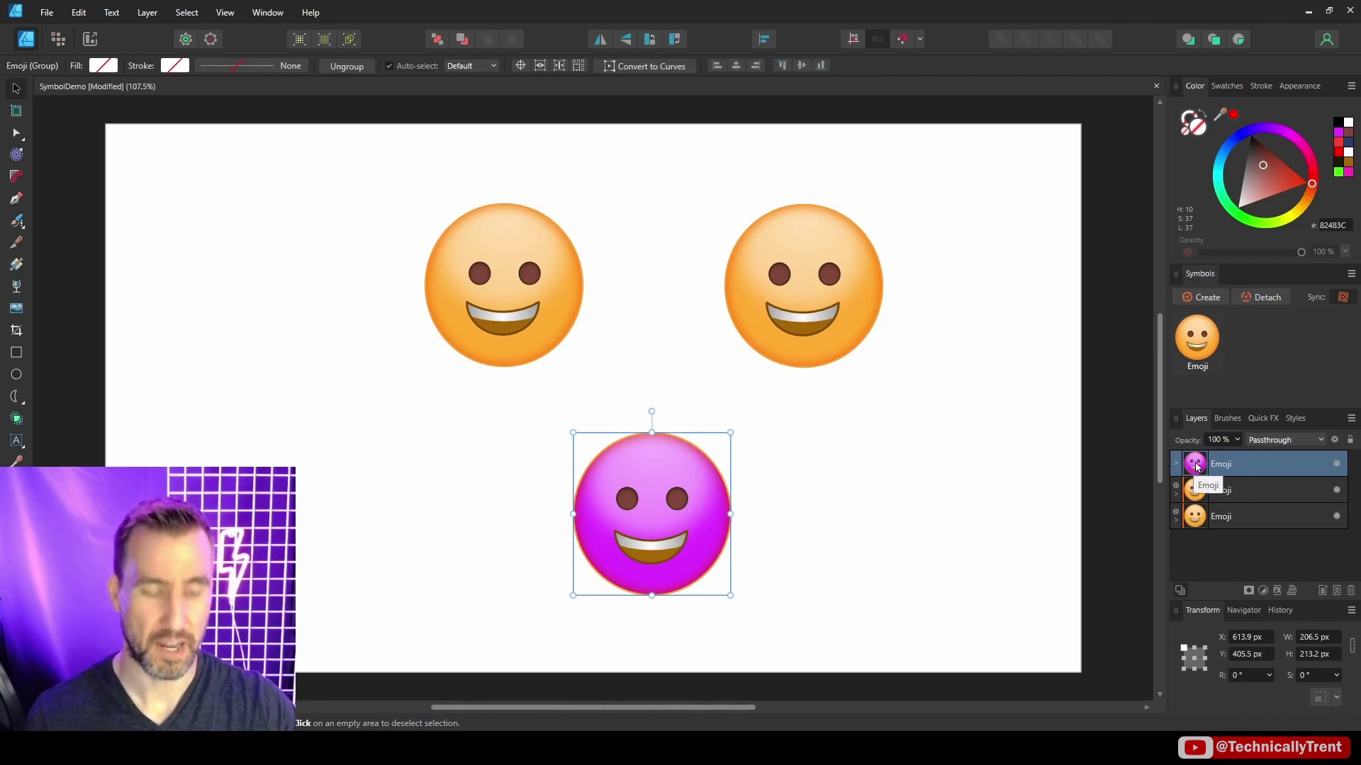
{"action": "left_click_drag", "start_coordinate": [1196, 468], "coordinate": [1276, 507]}
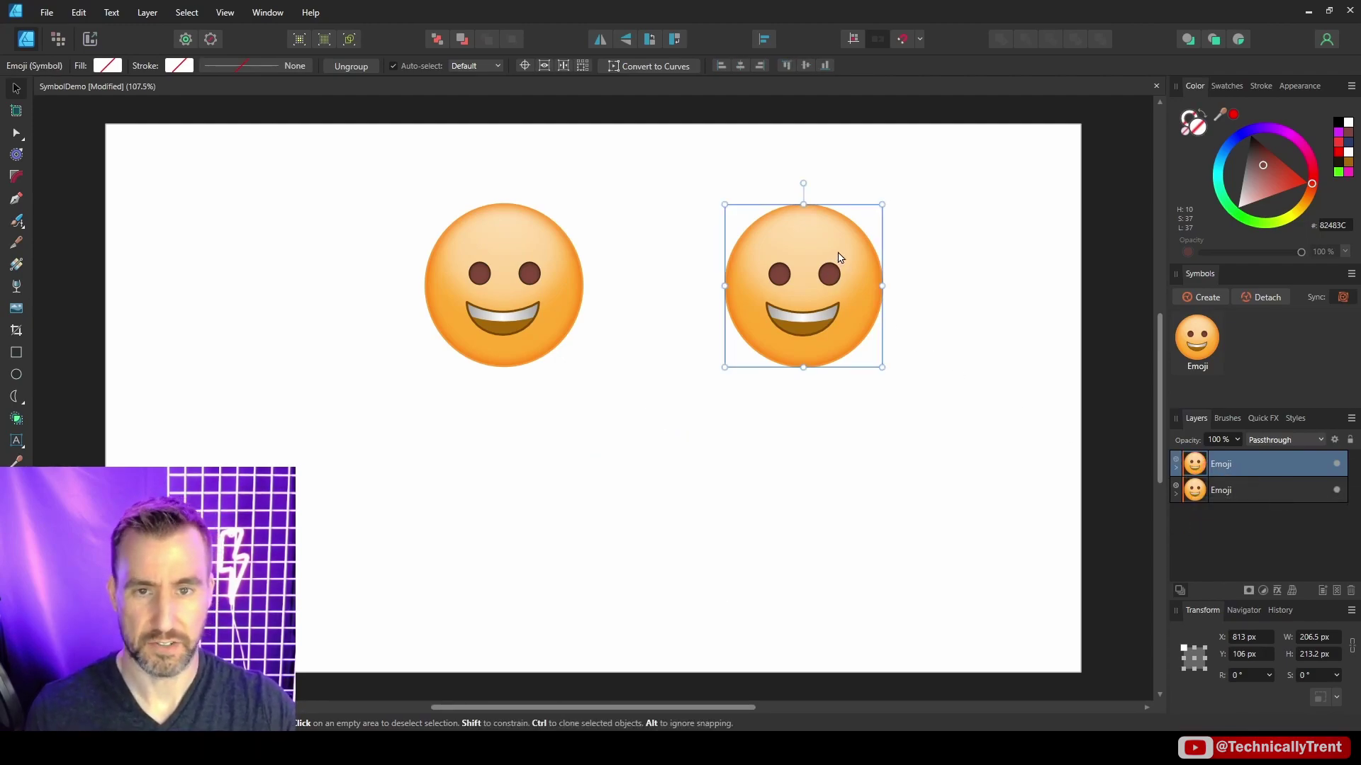
{"action": "left_click_drag", "start_coordinate": [839, 258], "coordinate": [691, 480]}
{"action": "left_click", "coordinate": [850, 465]}
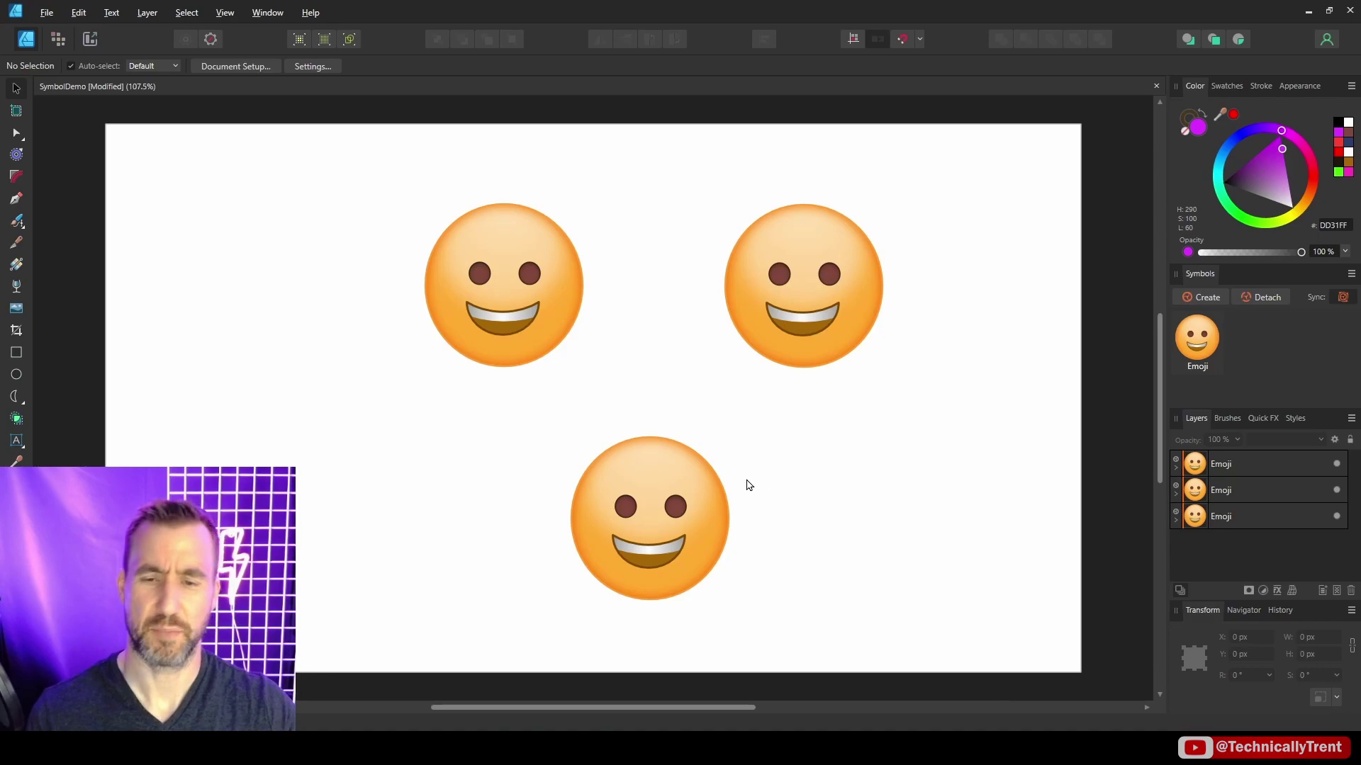
Step: With symbol Sync turned off, recolour both eyes of the bottom emoji teal
{"action": "left_click", "coordinate": [666, 471]}
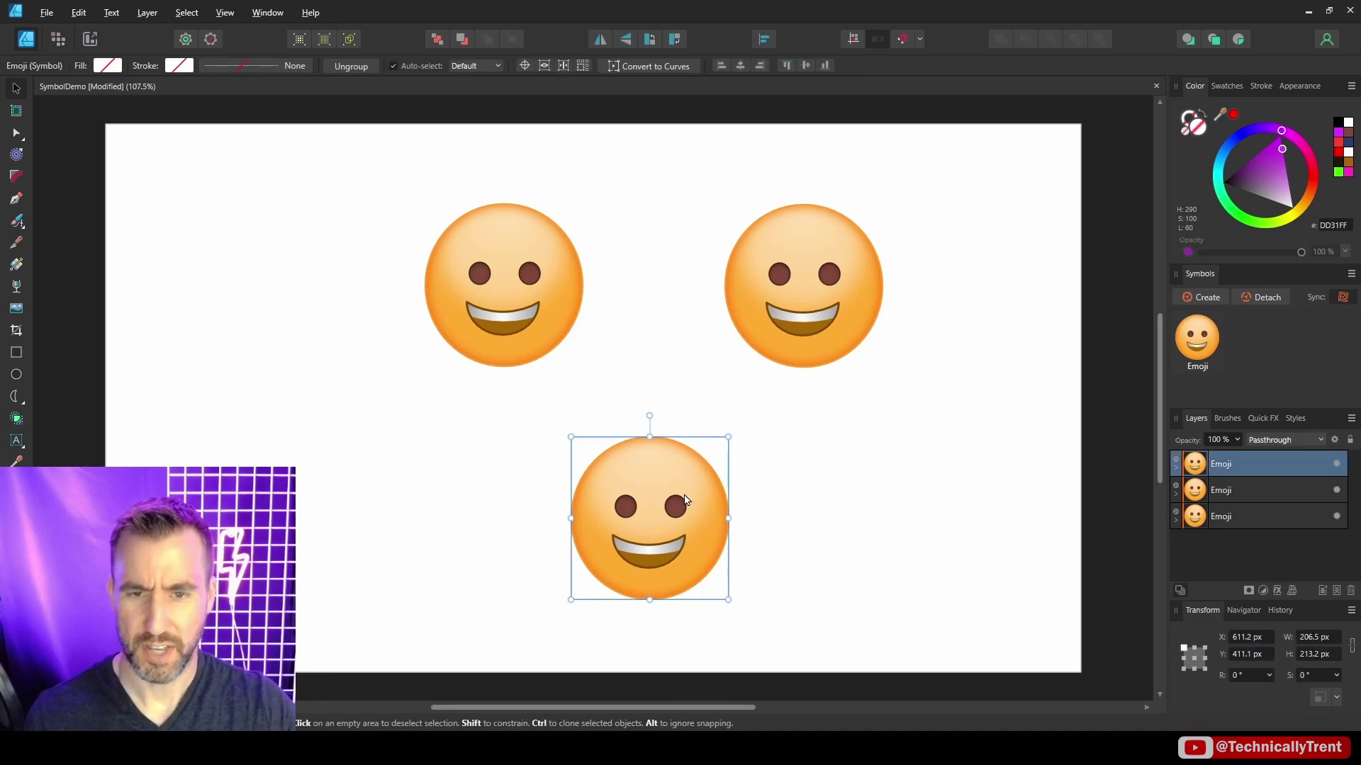
{"action": "left_click", "coordinate": [1176, 468]}
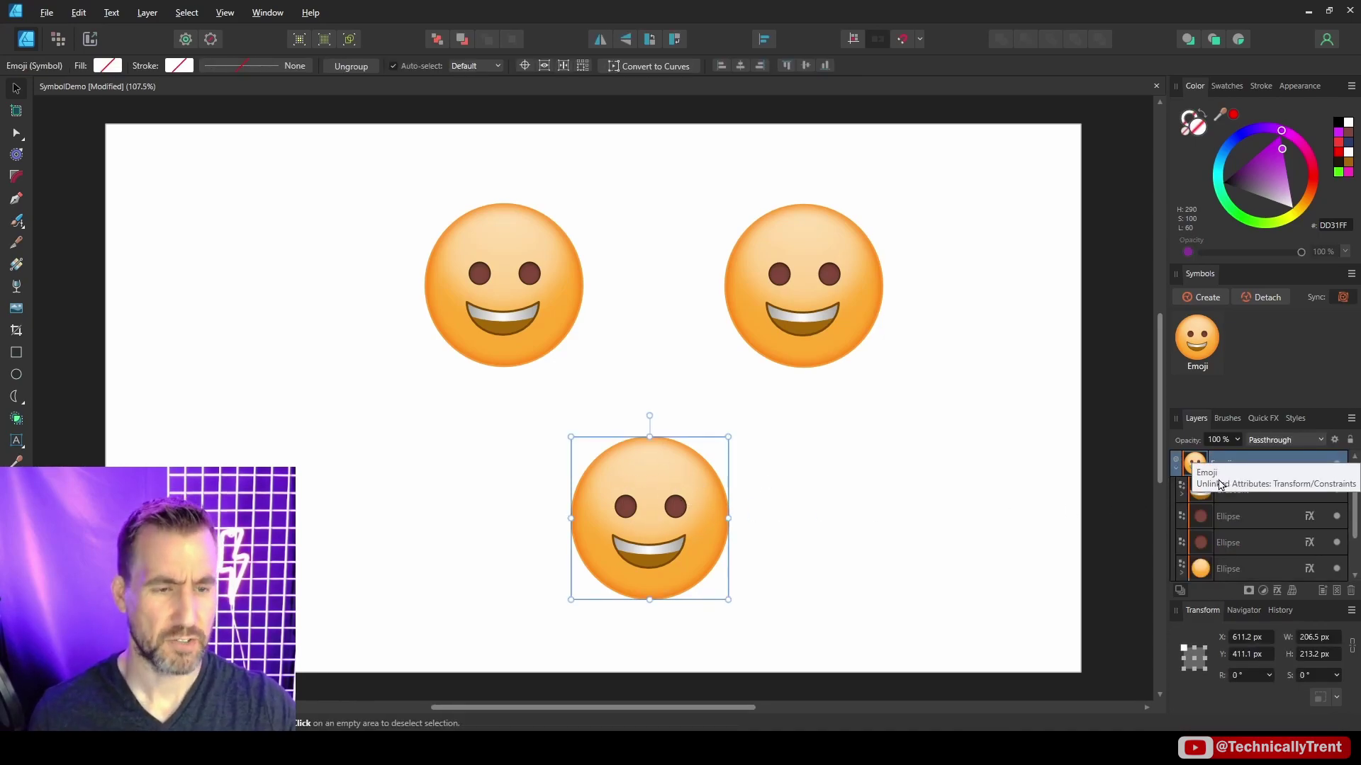
{"action": "left_click", "coordinate": [1219, 515]}
{"action": "left_click", "coordinate": [1229, 545], "text": "shift"}
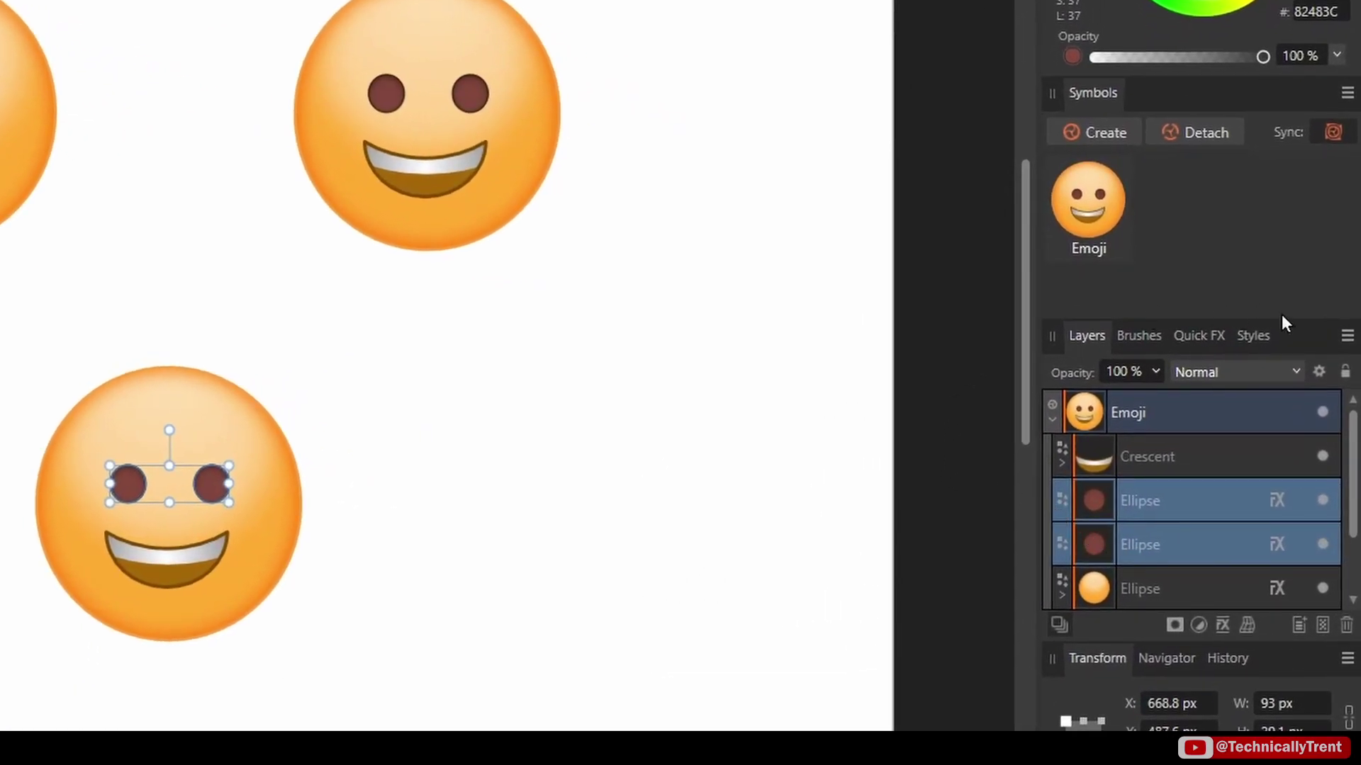
{"action": "left_click", "coordinate": [1331, 132]}
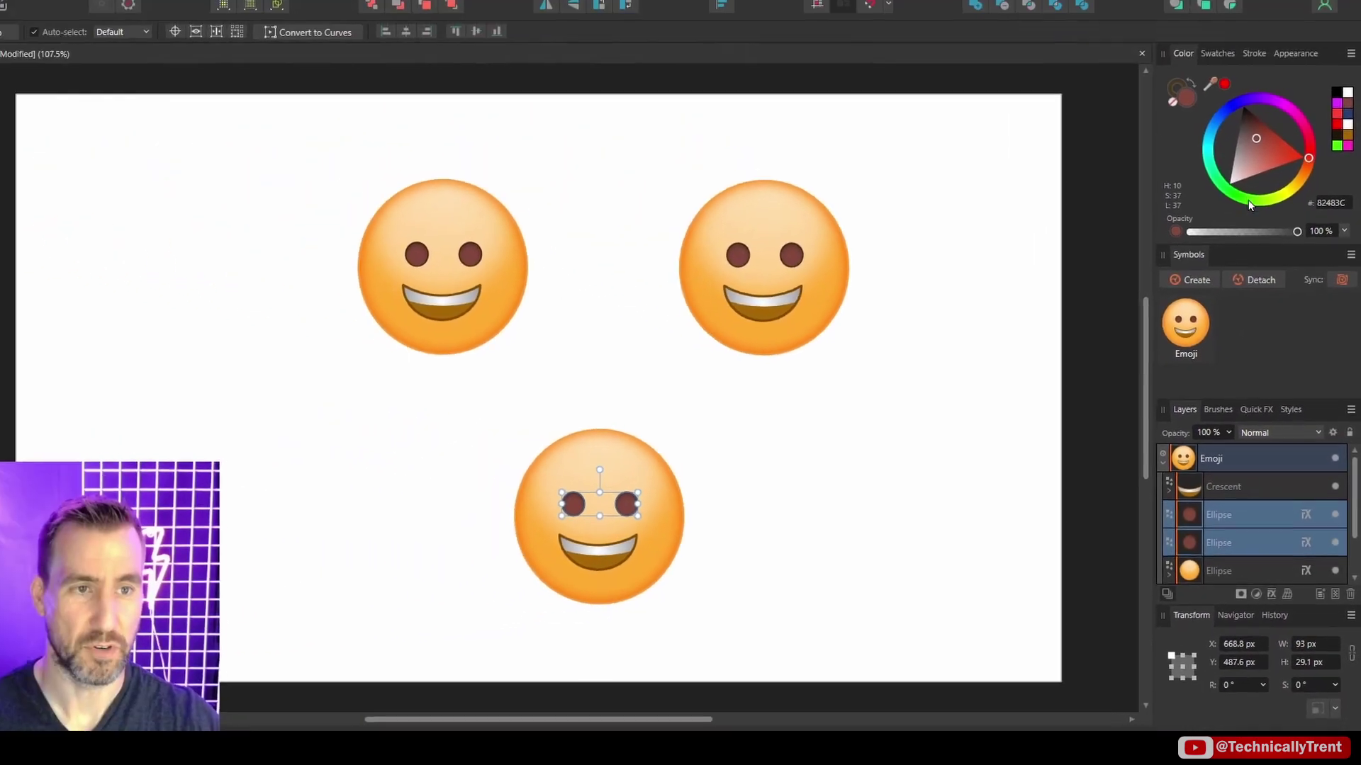
{"action": "left_click_drag", "start_coordinate": [1225, 113], "coordinate": [1239, 177]}
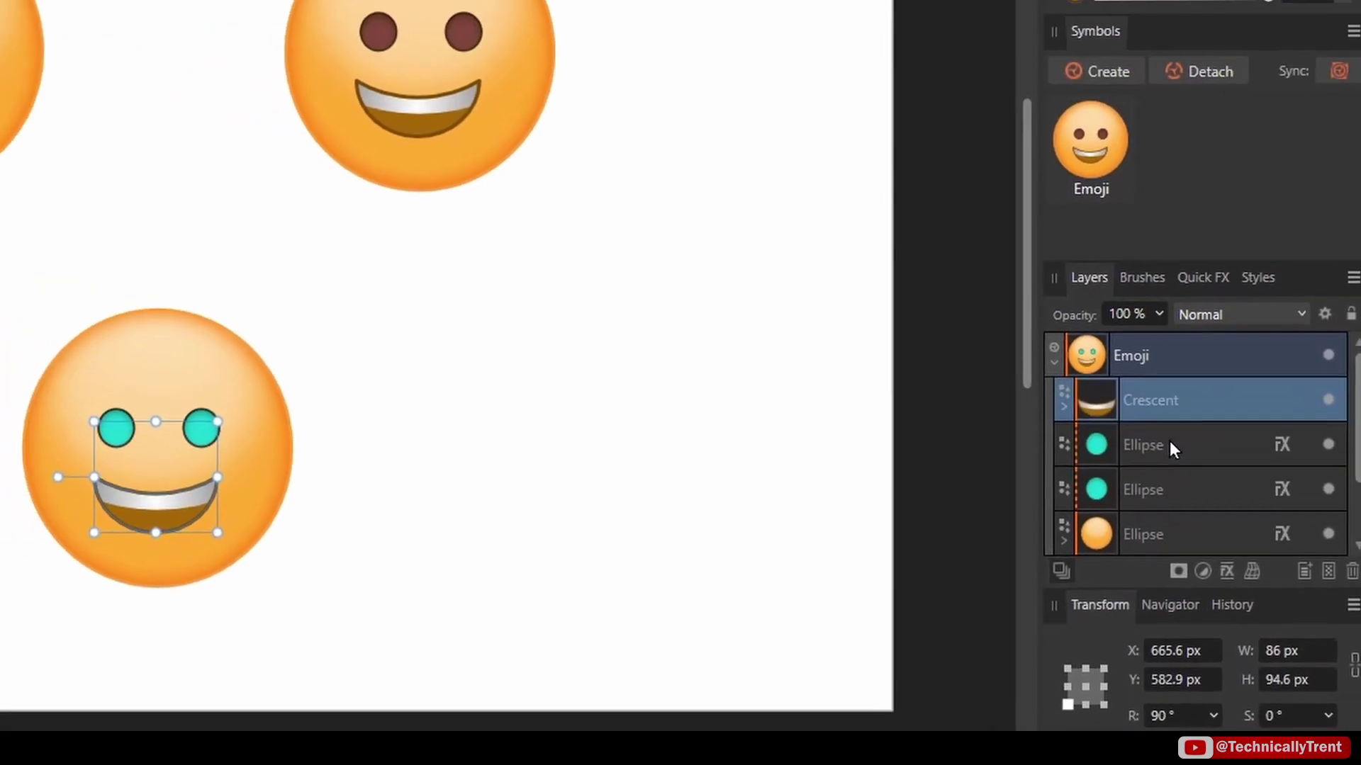
{"action": "left_click", "coordinate": [1106, 408]}
Step: Try a purple colour on the upper-right emoji's eyes, then undo it
{"action": "left_click", "coordinate": [707, 186]}
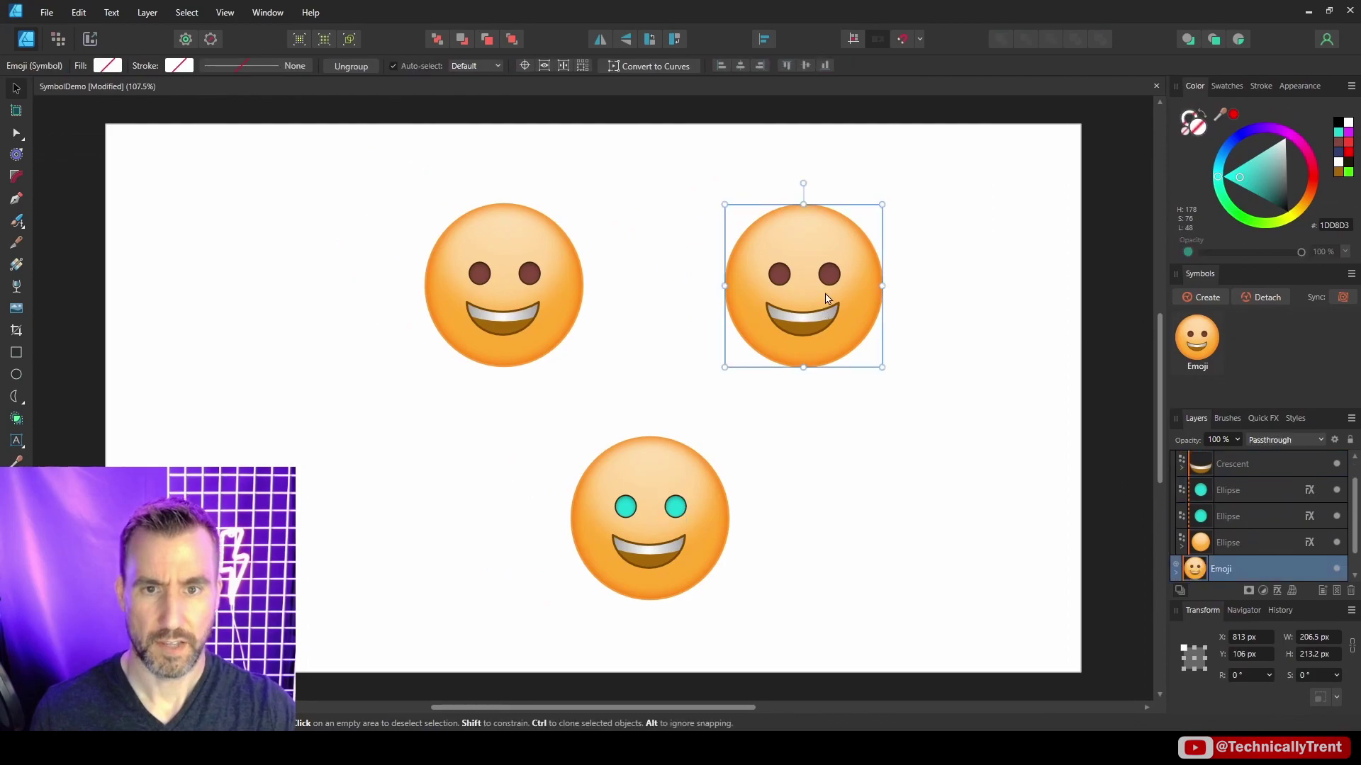
{"action": "left_click", "coordinate": [708, 209]}
{"action": "left_click", "coordinate": [779, 274], "text": "shift"}
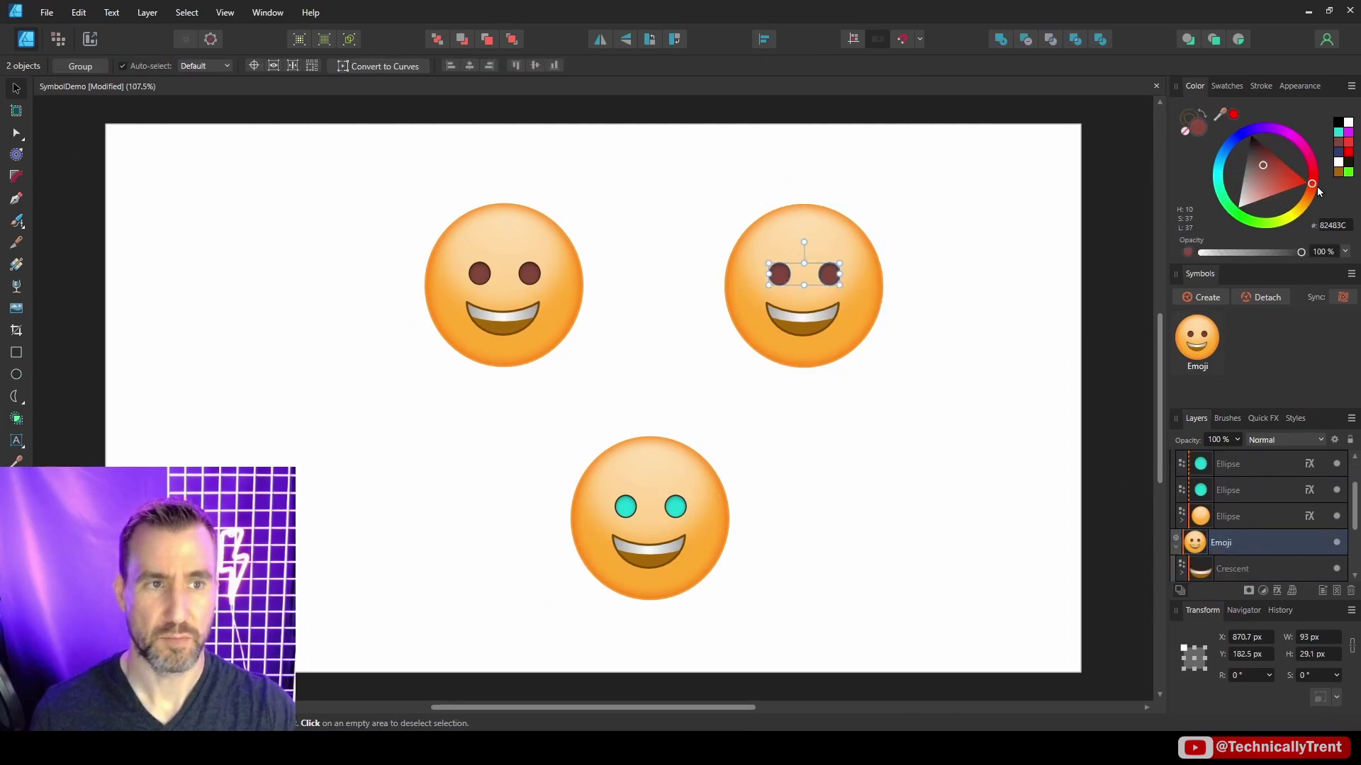
{"action": "left_click_drag", "start_coordinate": [1299, 135], "coordinate": [1262, 139]}
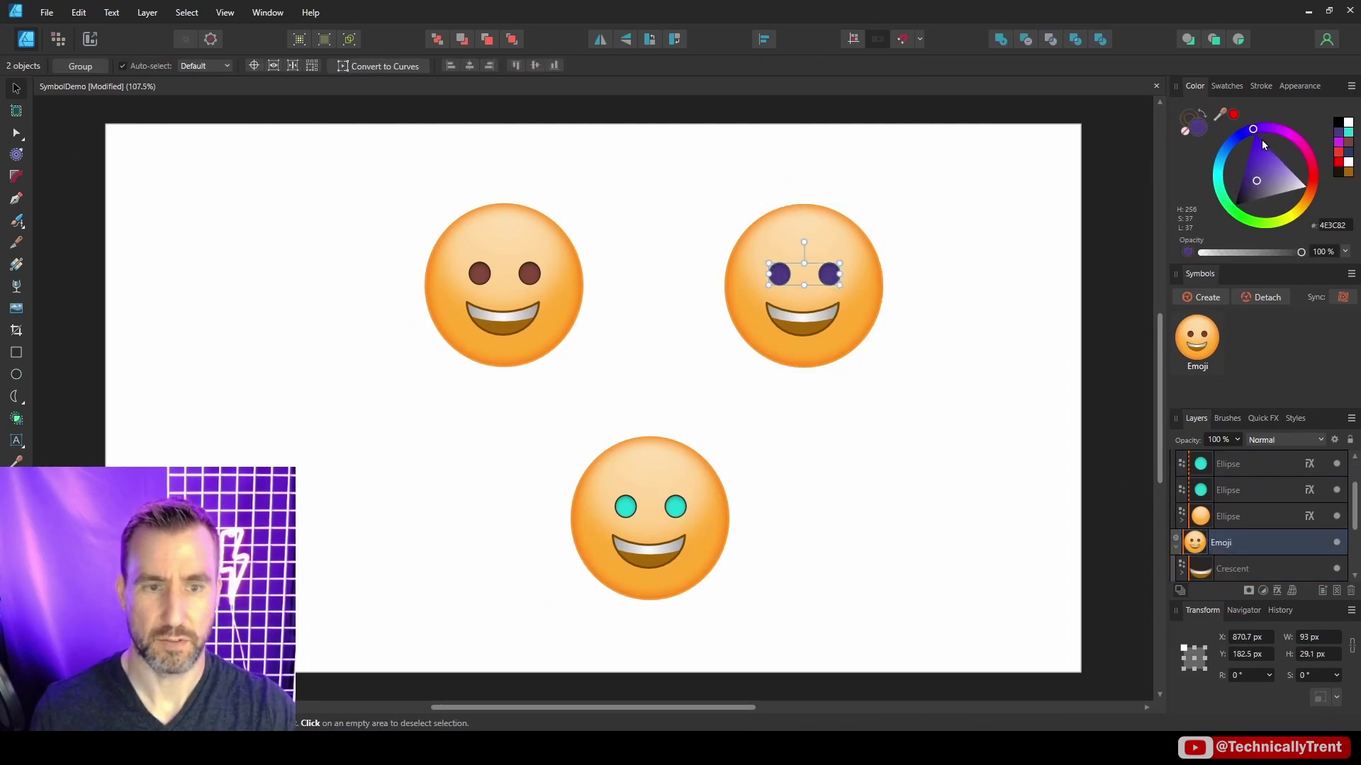
{"action": "key", "text": "ctrl+z"}
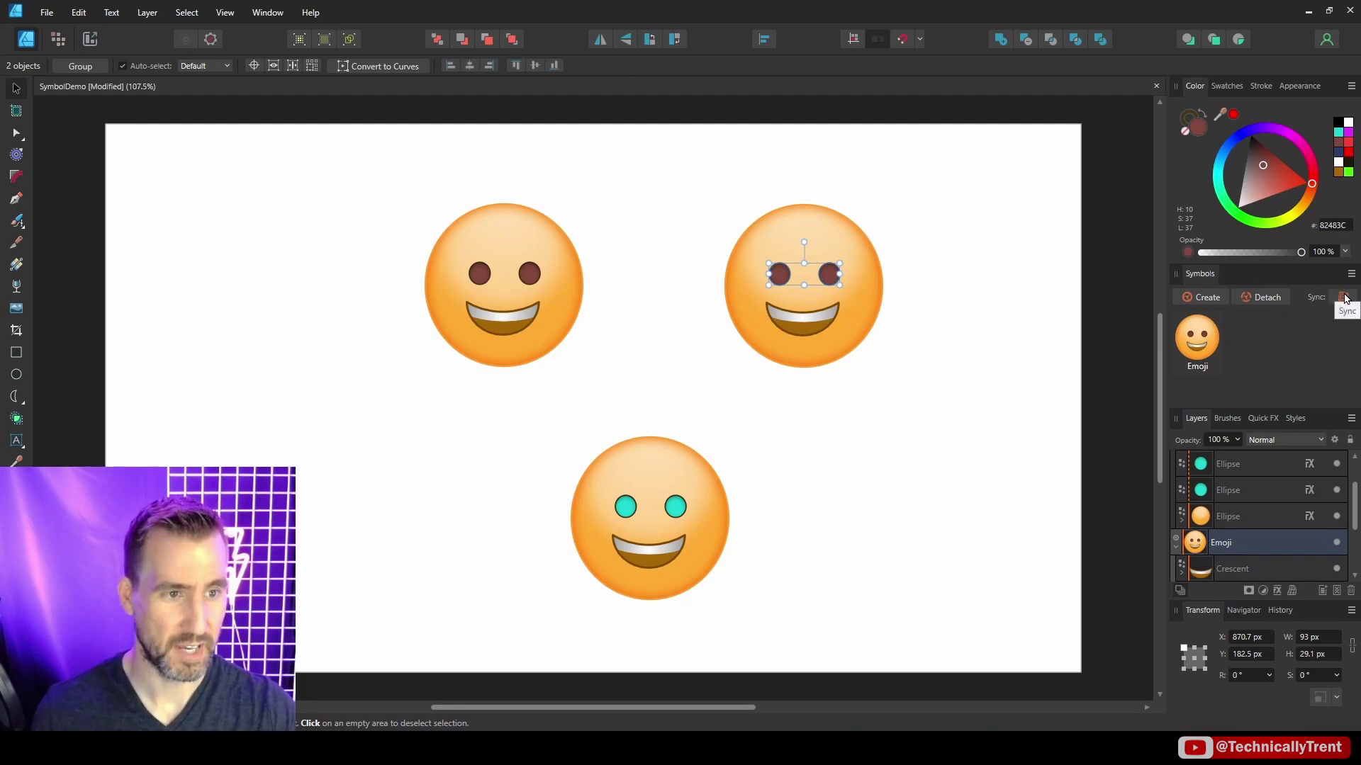
Step: Darken the upper emojis' eye colour to brown 68423A
{"action": "left_click", "coordinate": [812, 234]}
{"action": "double_click", "coordinate": [829, 275]}
{"action": "left_click", "coordinate": [783, 276], "text": "shift"}
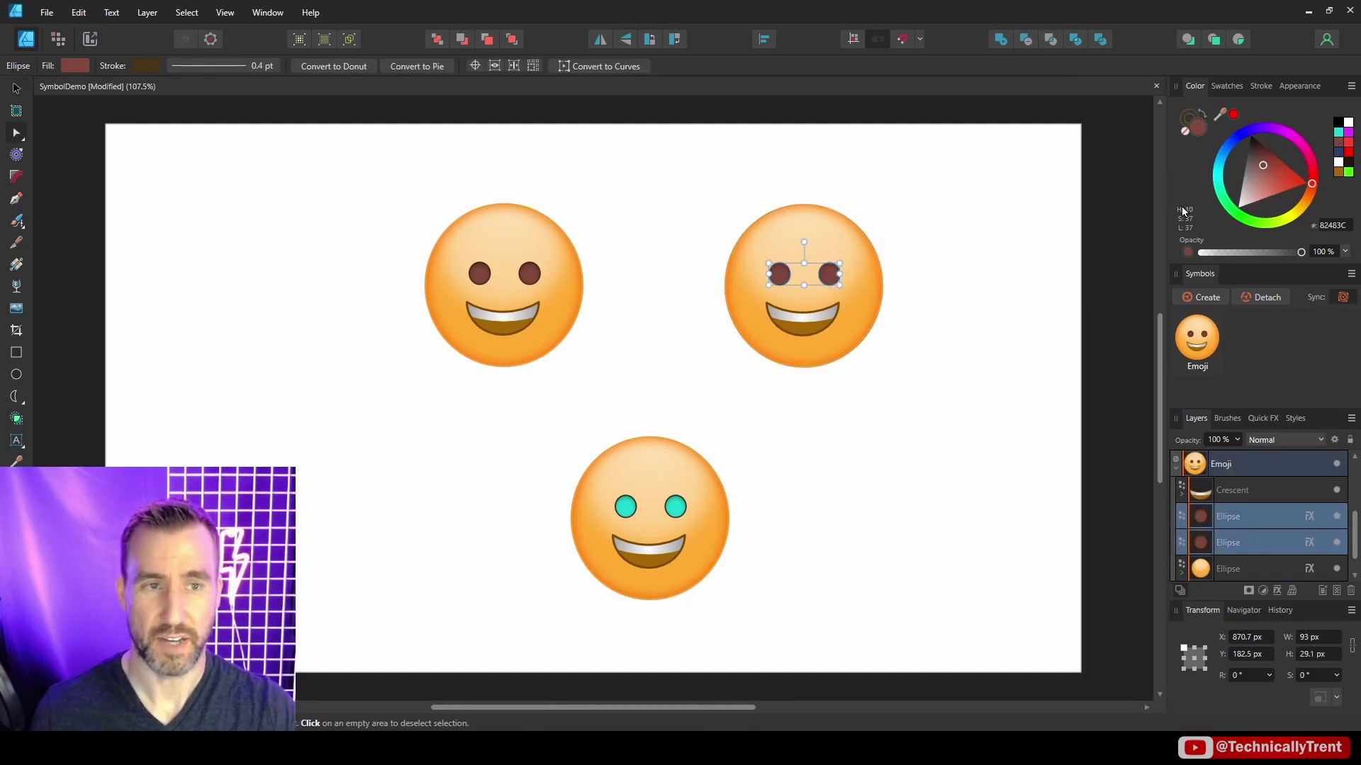
{"action": "mouse_move", "coordinate": [1279, 173]}
{"action": "left_mouse_down"}
{"action": "mouse_move", "coordinate": [1295, 184]}
{"action": "mouse_move", "coordinate": [1266, 142]}
{"action": "mouse_move", "coordinate": [1272, 176]}
{"action": "mouse_move", "coordinate": [1304, 183]}
{"action": "mouse_move", "coordinate": [1258, 160]}
{"action": "left_mouse_up"}
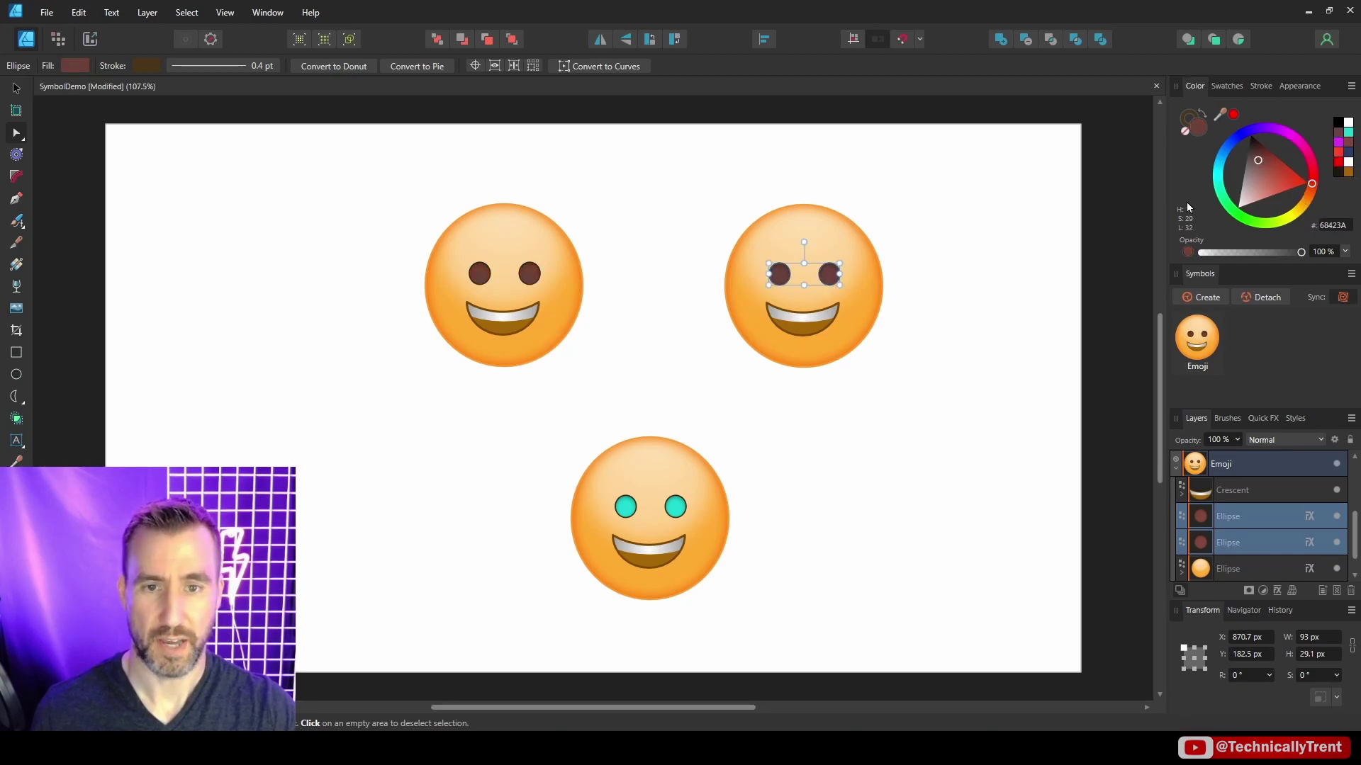
{"action": "left_click", "coordinate": [1004, 310]}
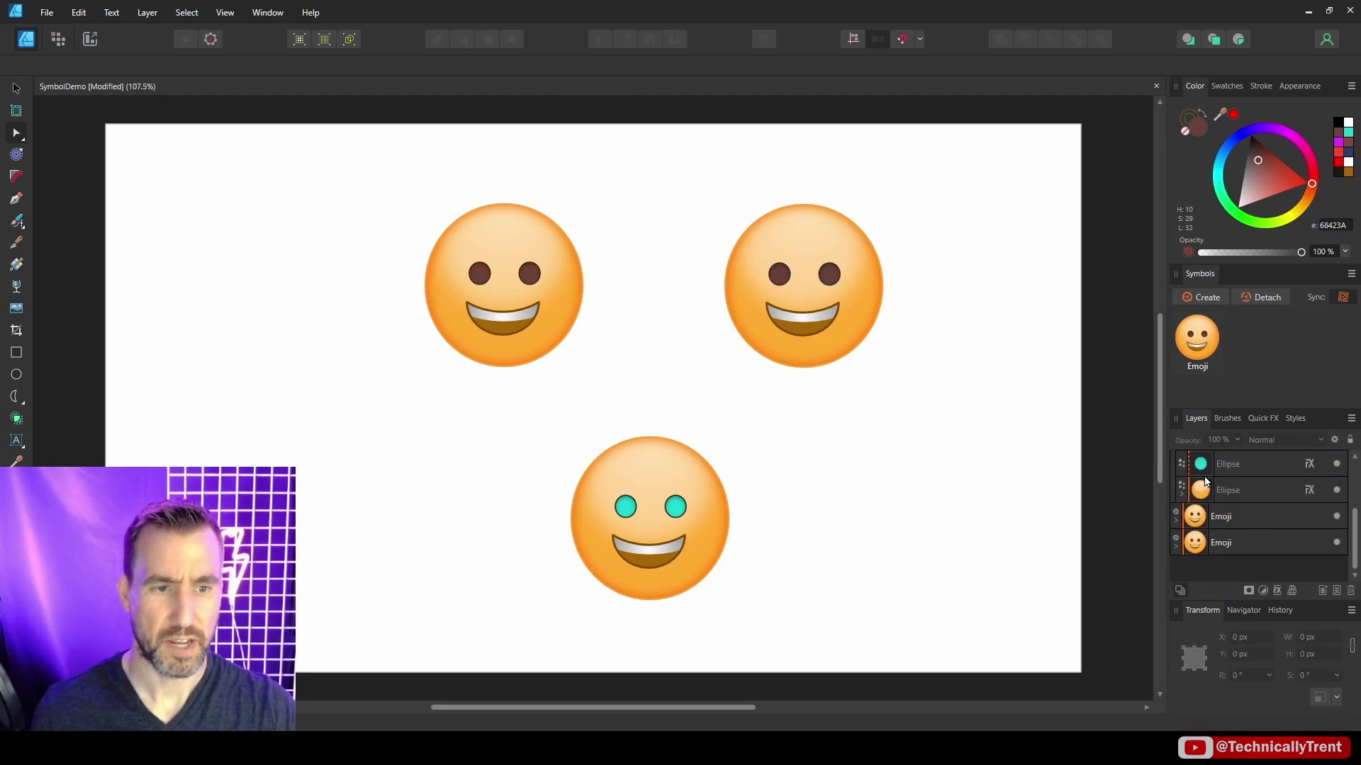
{"action": "scroll", "coordinate": [1212, 496], "scroll_direction": "up", "scroll_amount": 3}
{"action": "left_click", "coordinate": [676, 508]}
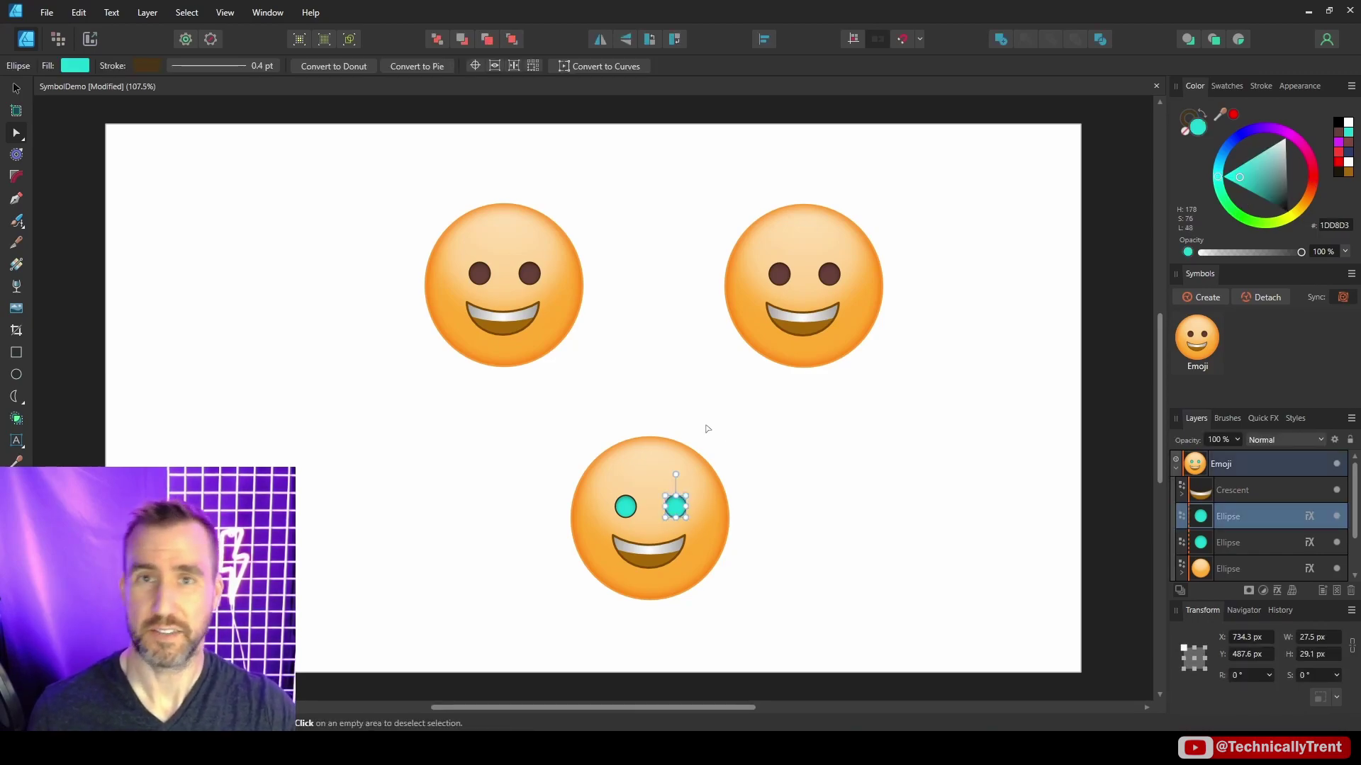
{"action": "left_click", "coordinate": [837, 472]}
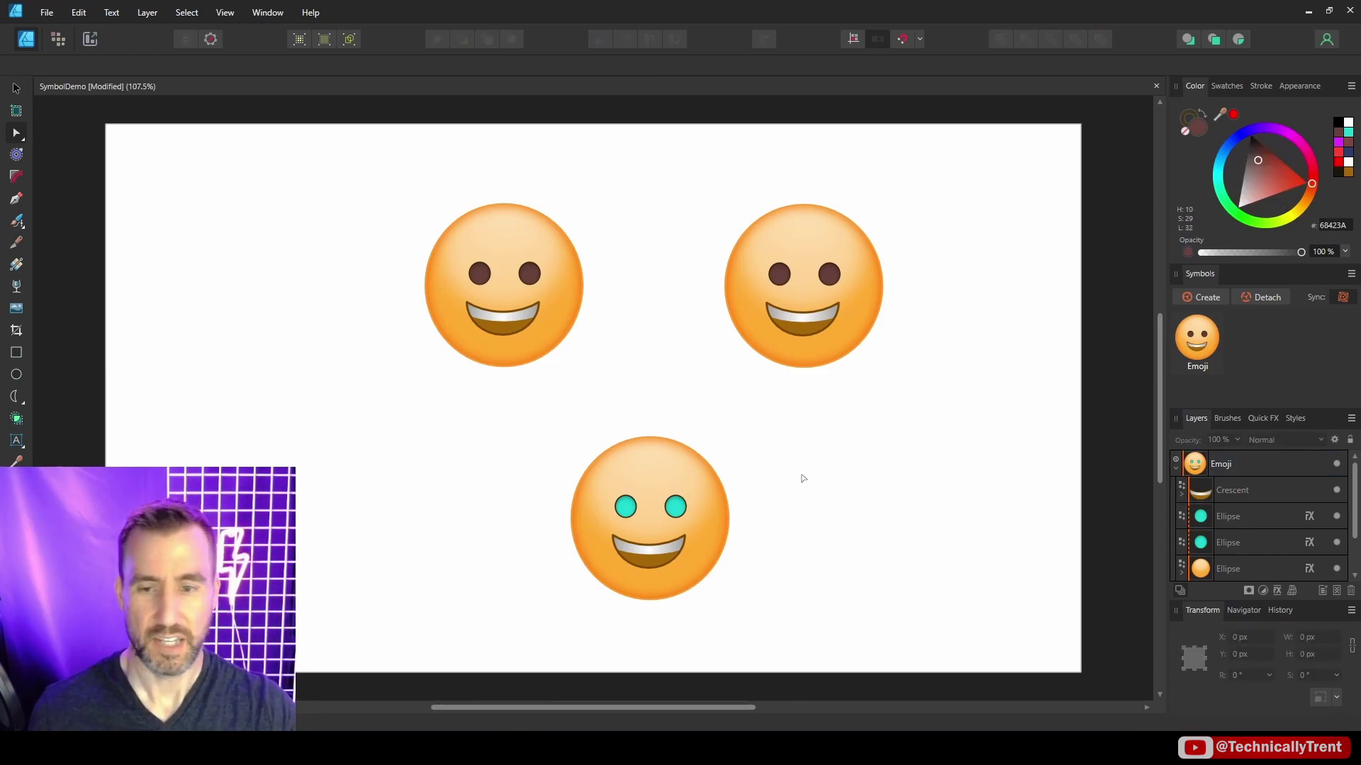
{"action": "left_click", "coordinate": [660, 463]}
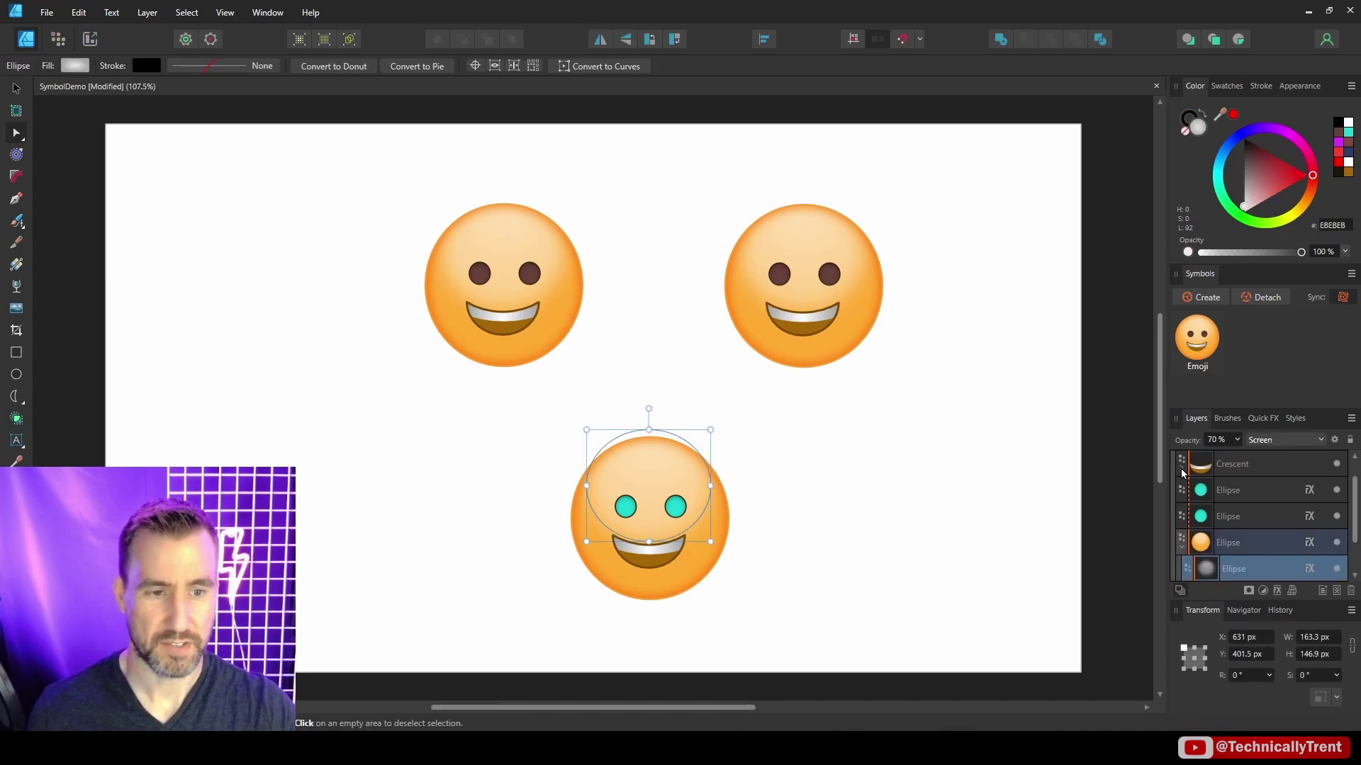
{"action": "left_click", "coordinate": [1181, 472]}
{"action": "left_click", "coordinate": [1177, 468]}
{"action": "left_click", "coordinate": [1201, 466]}
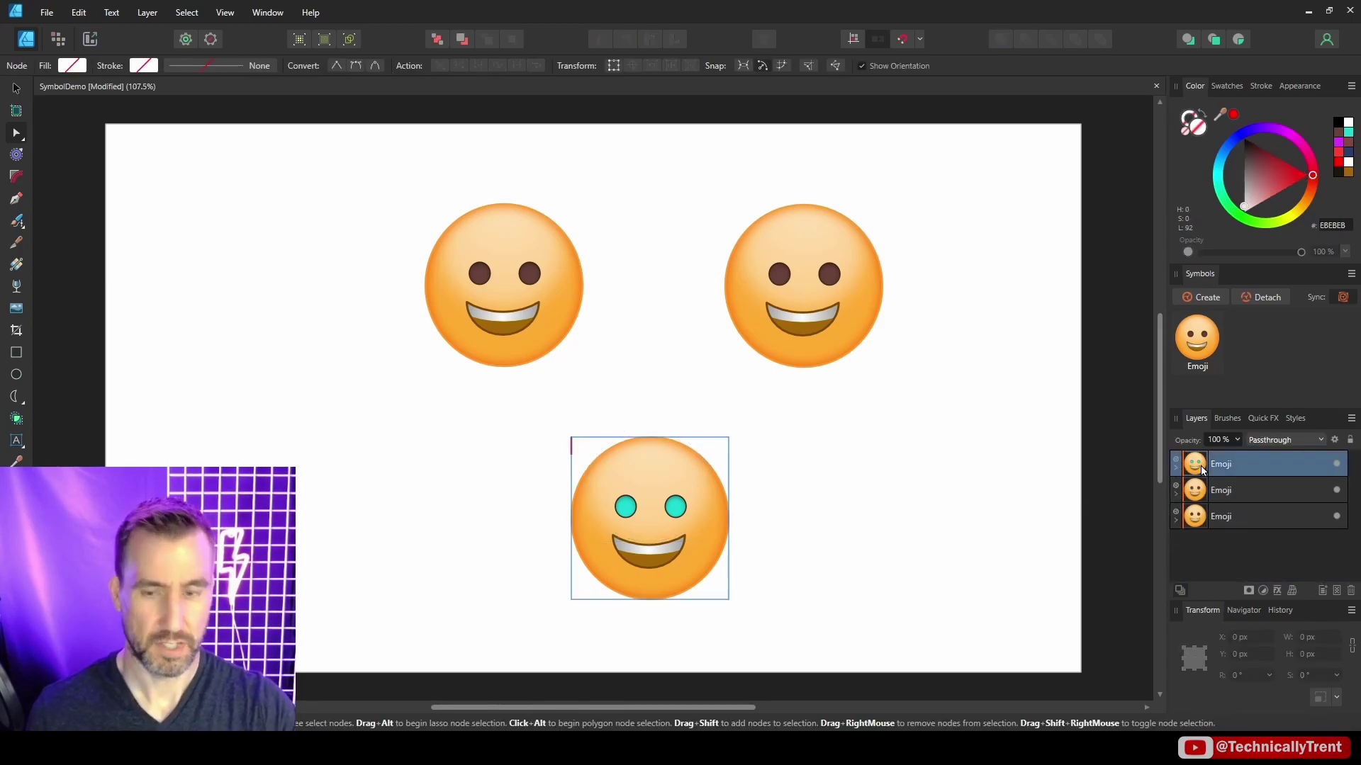
Step: Delete the teal-eyed bottom emoji and Ctrl-drag a copy of the upper-right emoji into its place
{"action": "key", "text": "Delete"}
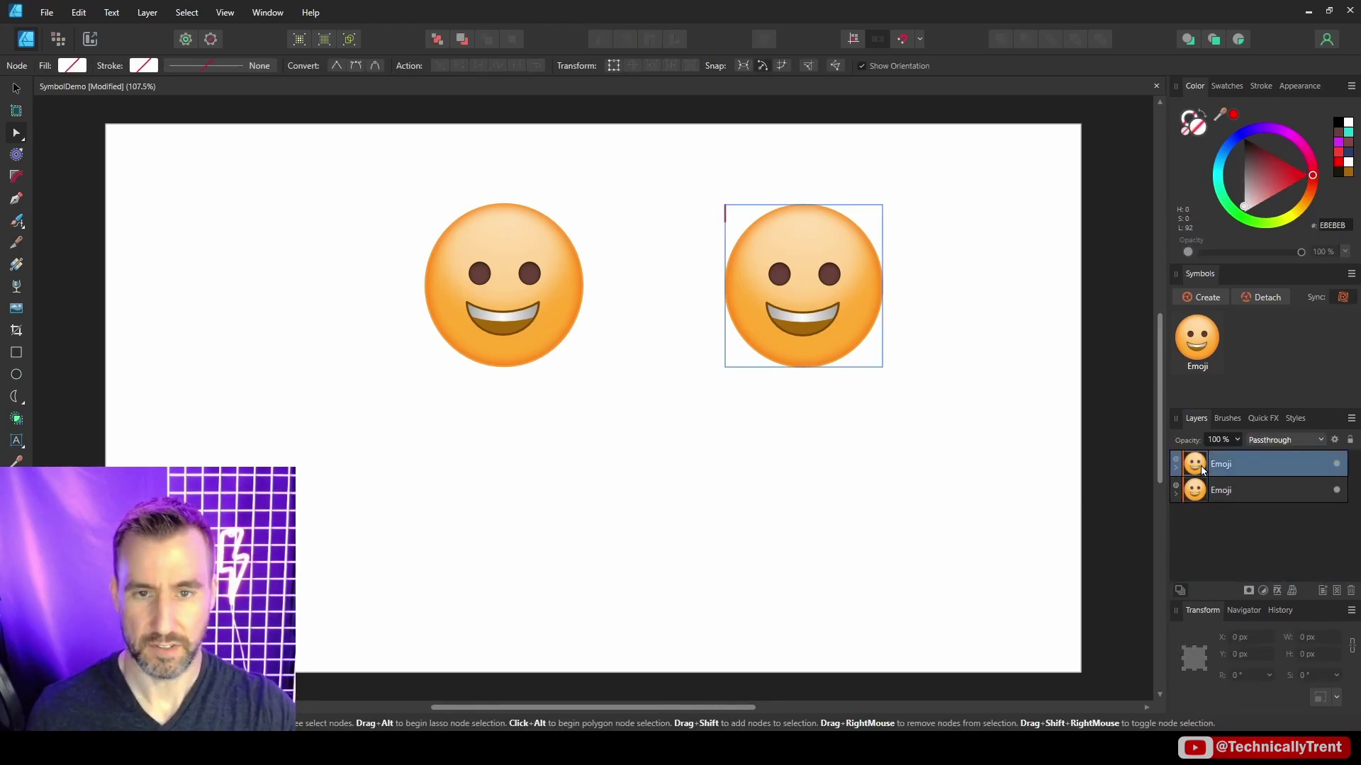
{"action": "left_click", "coordinate": [15, 88]}
{"action": "left_click_drag", "start_coordinate": [829, 283], "coordinate": [658, 461]}
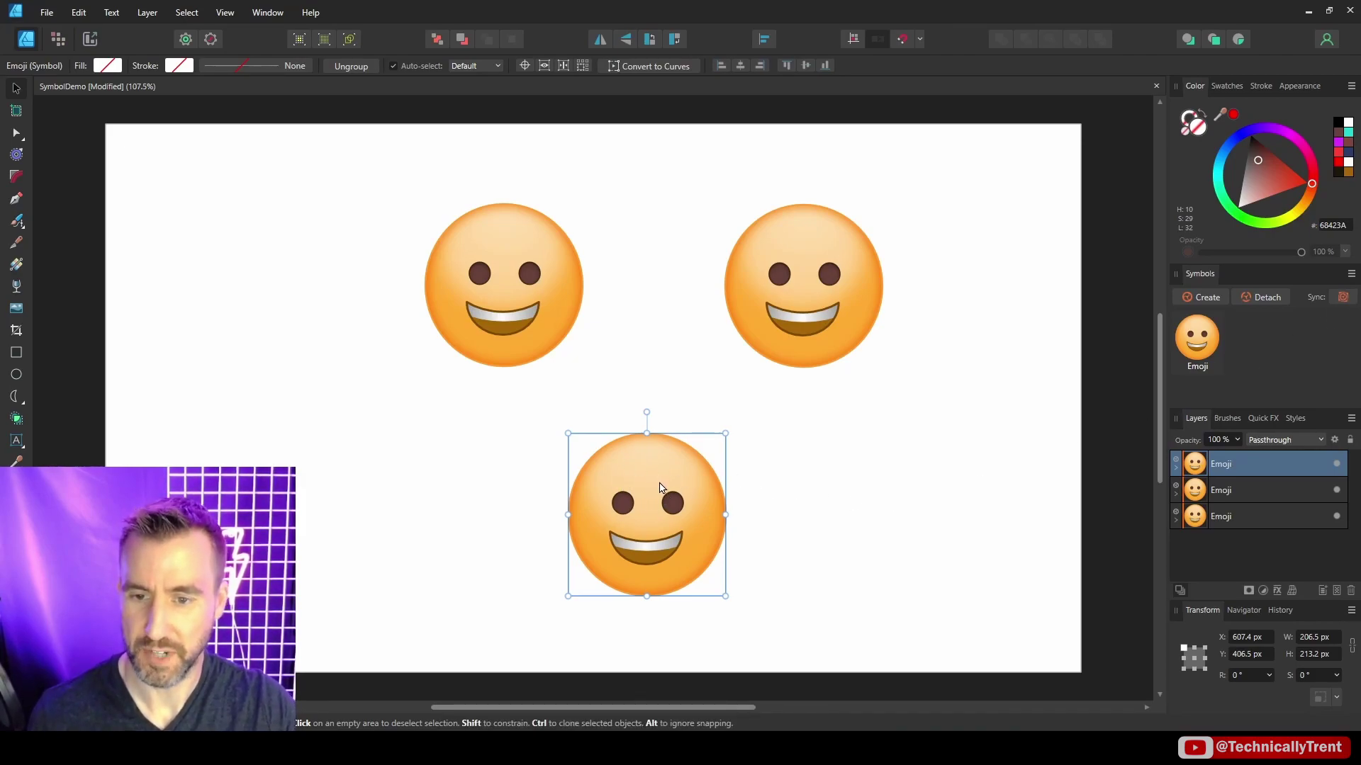
Step: Draw two small crescent shapes to the left of the bottom emoji
{"action": "left_click", "coordinate": [16, 396]}
{"action": "left_click_drag", "start_coordinate": [331, 469], "coordinate": [367, 497]}
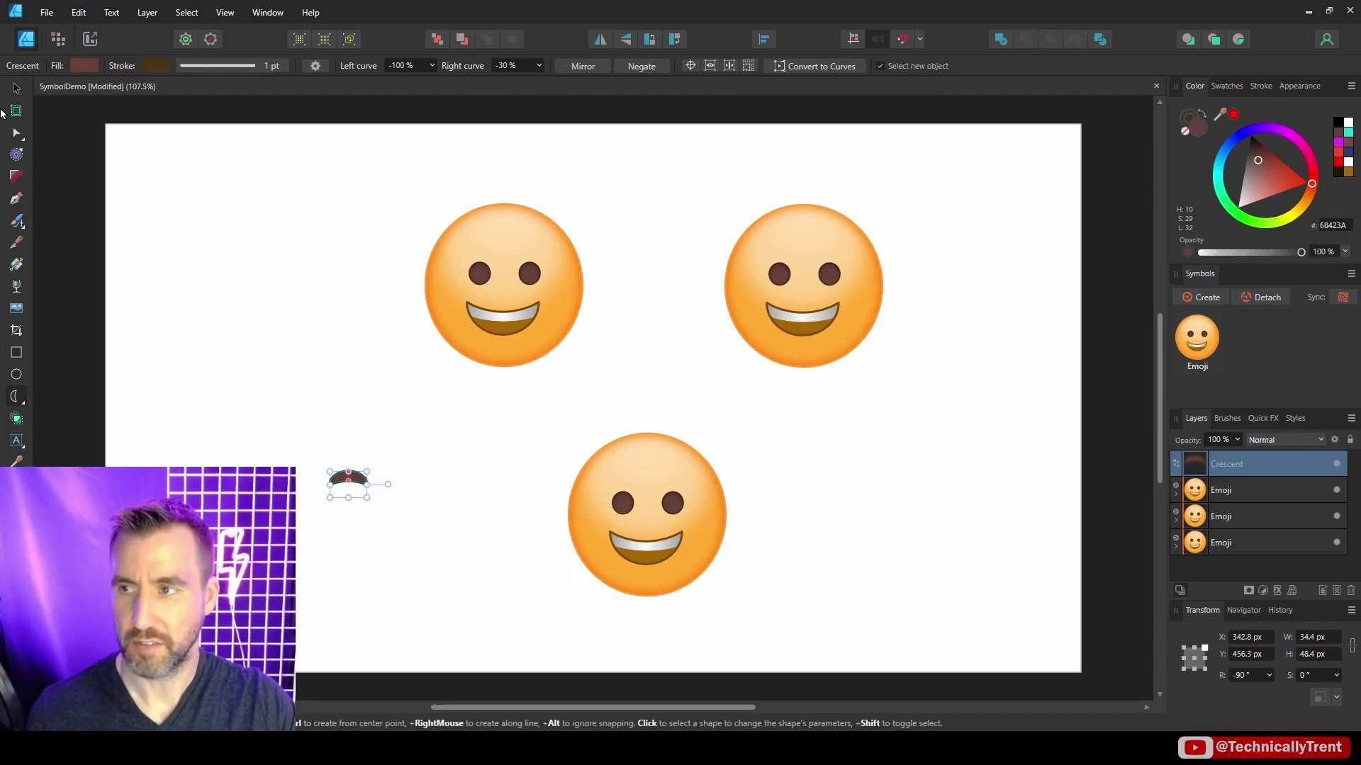
{"action": "key", "text": "v"}
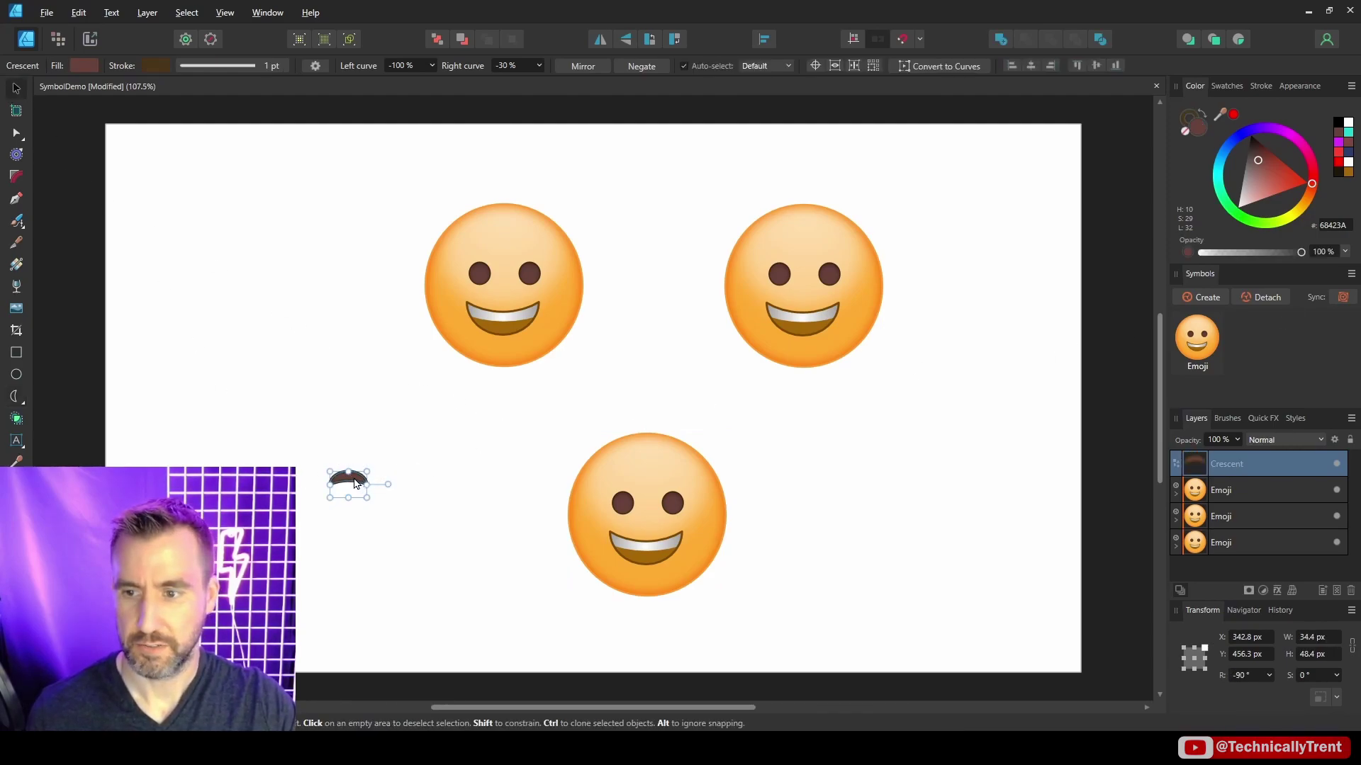
{"action": "left_click_drag", "start_coordinate": [367, 482], "coordinate": [424, 482]}
Step: Nest both crescents in the bottom emoji's group and place them as eyebrows
{"action": "left_click", "coordinate": [1182, 521]}
{"action": "left_click", "coordinate": [1177, 522]}
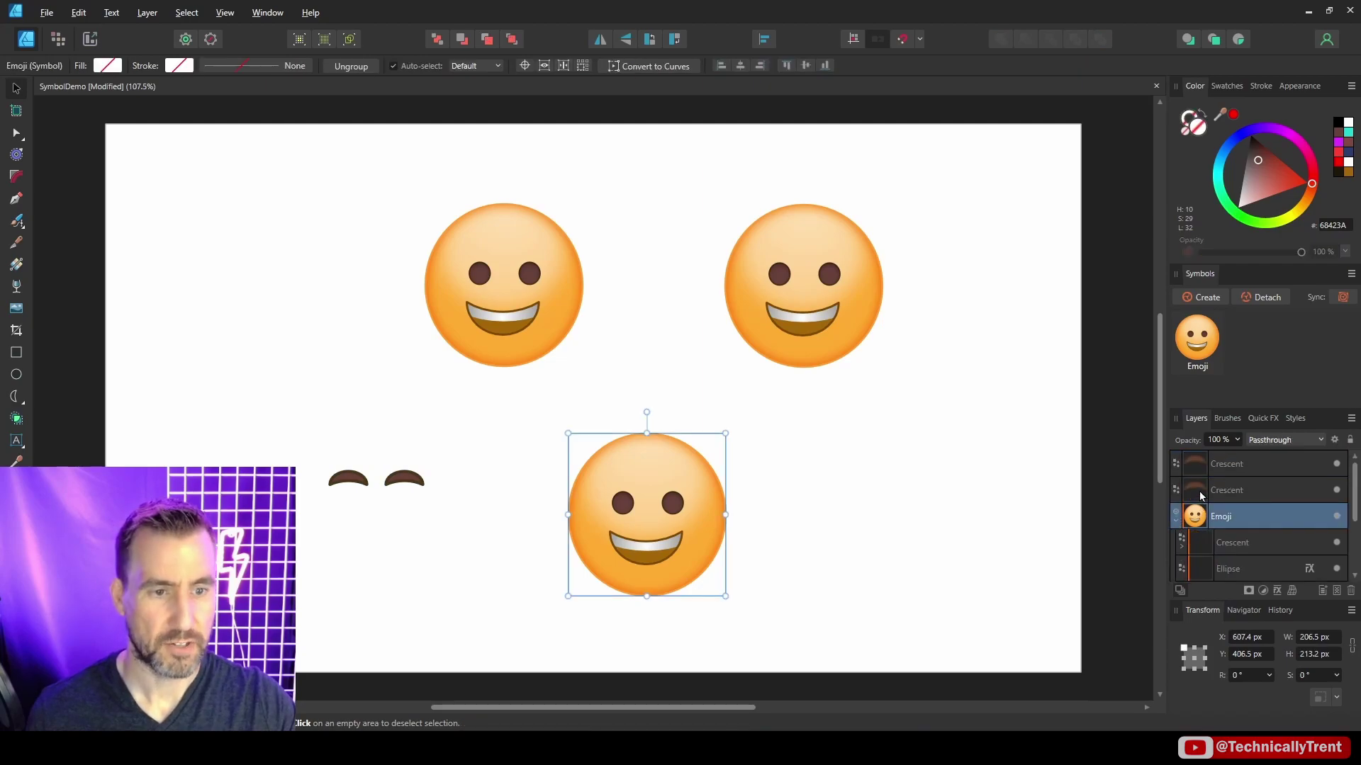
{"action": "left_click", "coordinate": [1226, 464]}
{"action": "left_click", "coordinate": [1227, 490], "text": "shift"}
{"action": "left_click_drag", "start_coordinate": [1195, 514], "coordinate": [1205, 524]}
{"action": "left_click_drag", "start_coordinate": [420, 485], "coordinate": [688, 484]}
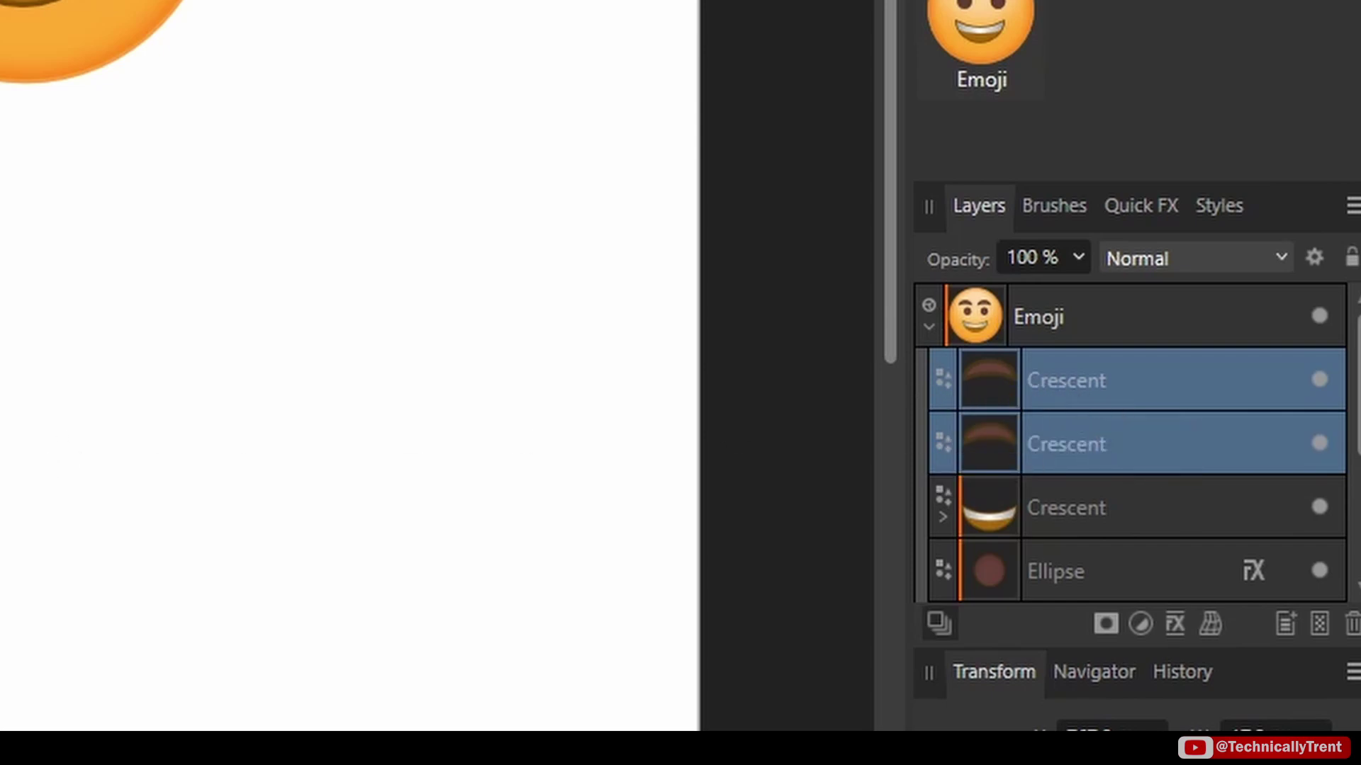
Step: Undo the eyebrows so the bottom emoji matches the others again
{"action": "left_click", "coordinate": [350, 276]}
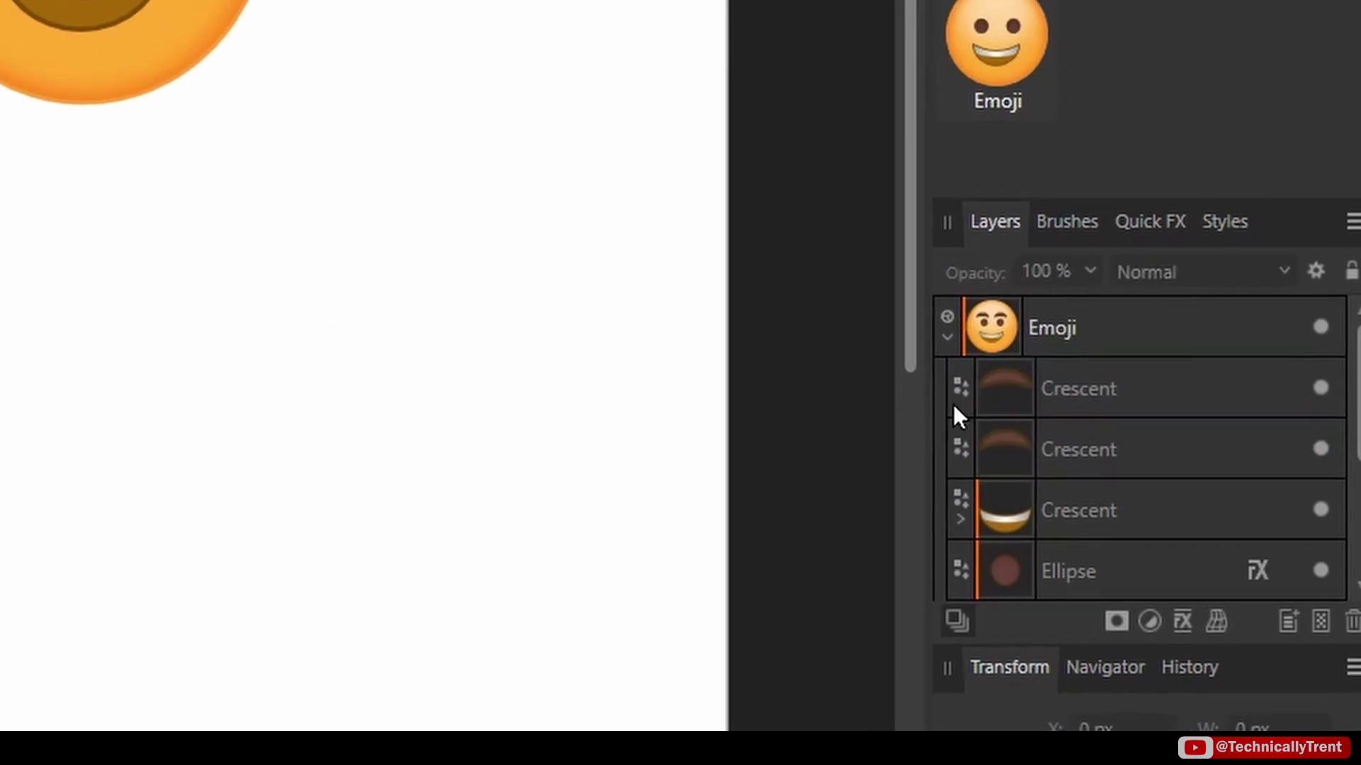
{"action": "left_click", "coordinate": [928, 326]}
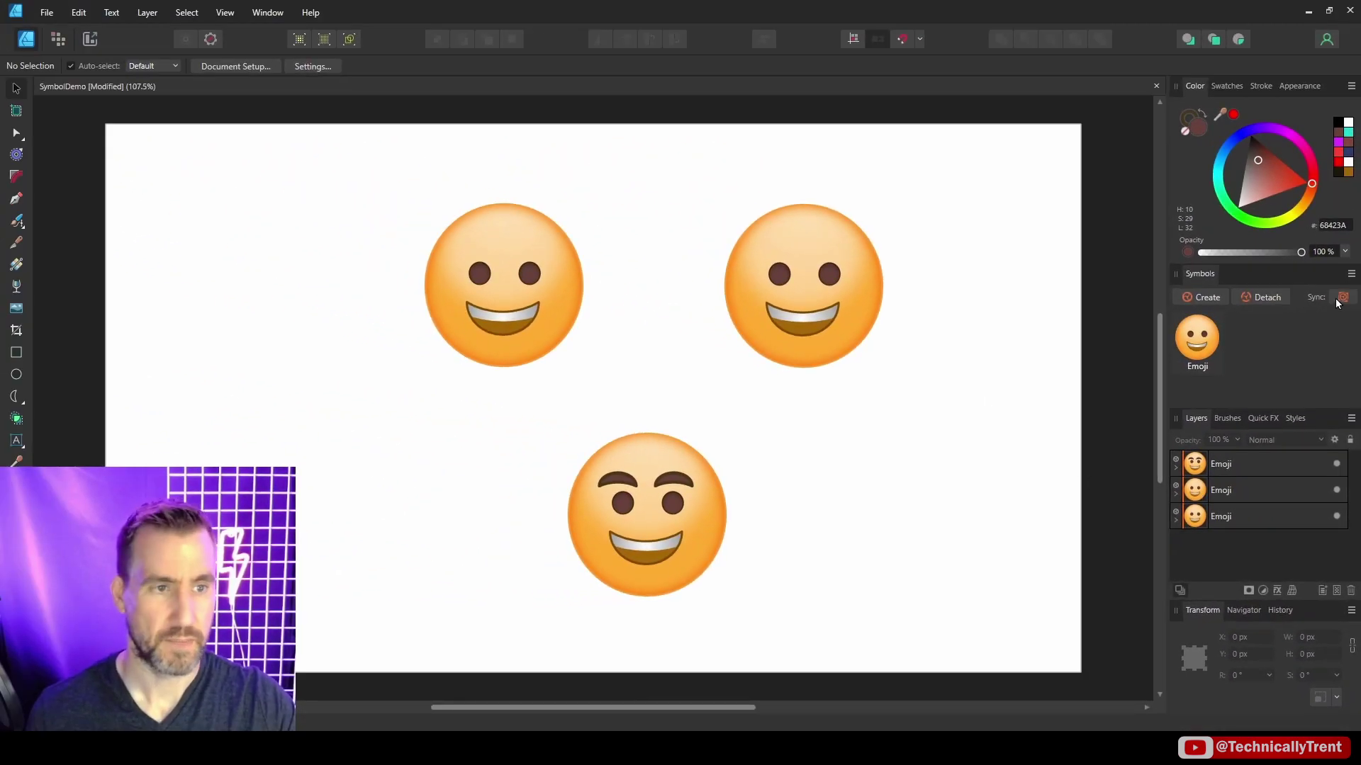
{"action": "key", "text": "ctrl+z"}
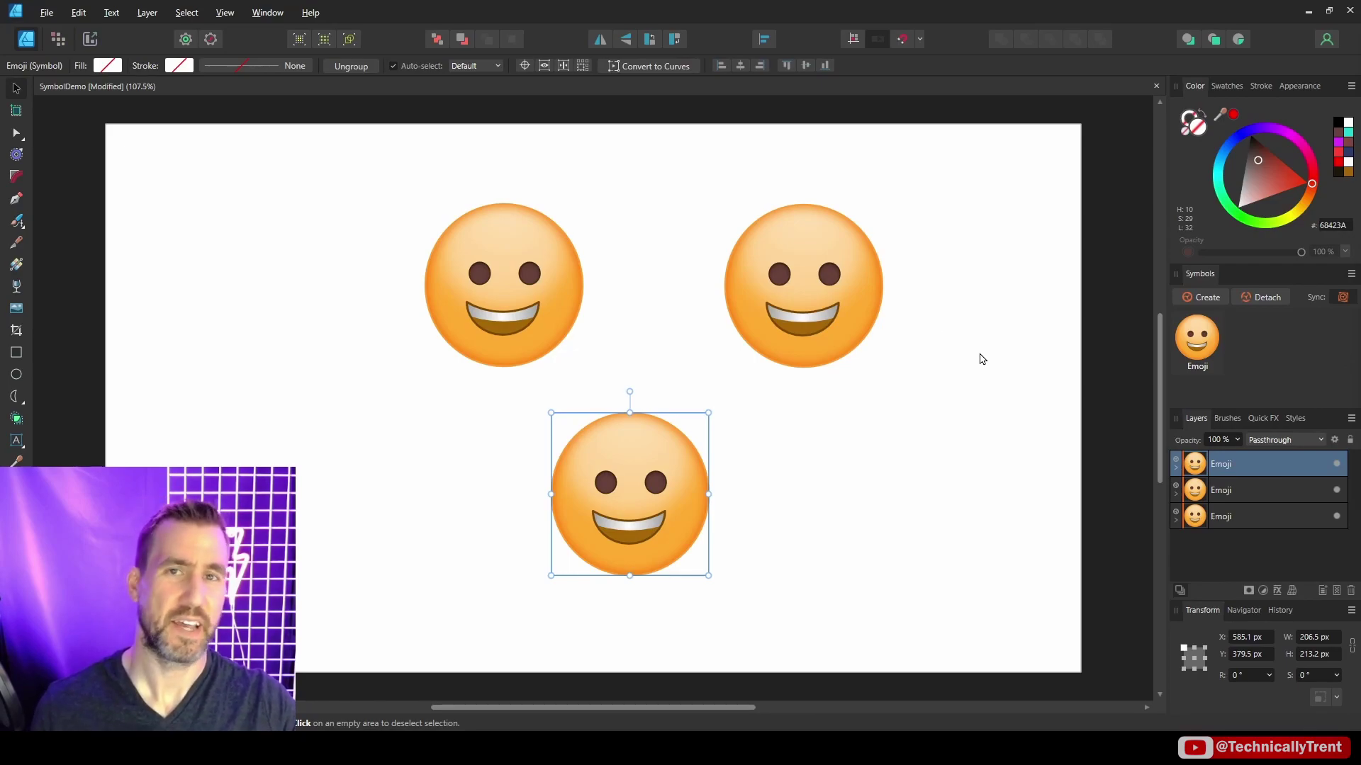
Step: Create a new blank document from the File menu
{"action": "left_click", "coordinate": [46, 13]}
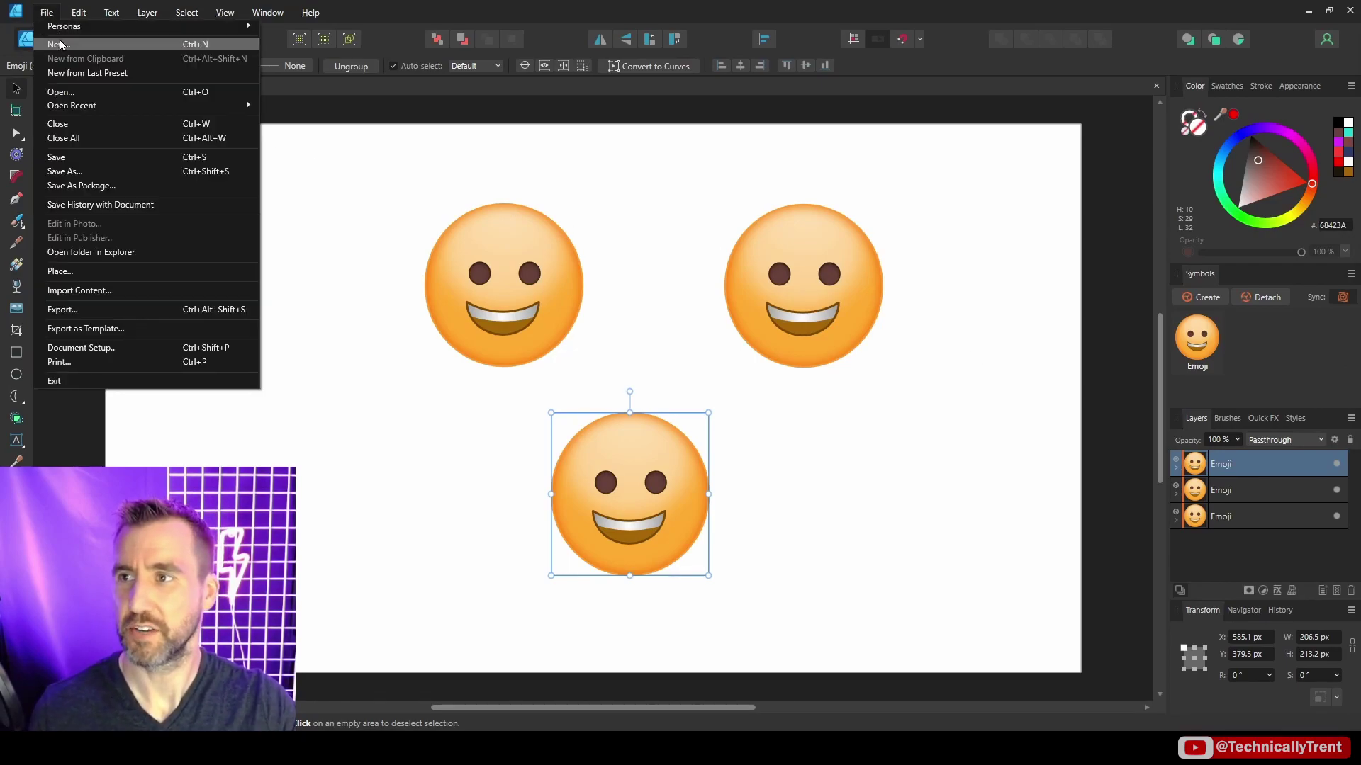
{"action": "left_click", "coordinate": [61, 45]}
{"action": "left_click", "coordinate": [959, 577]}
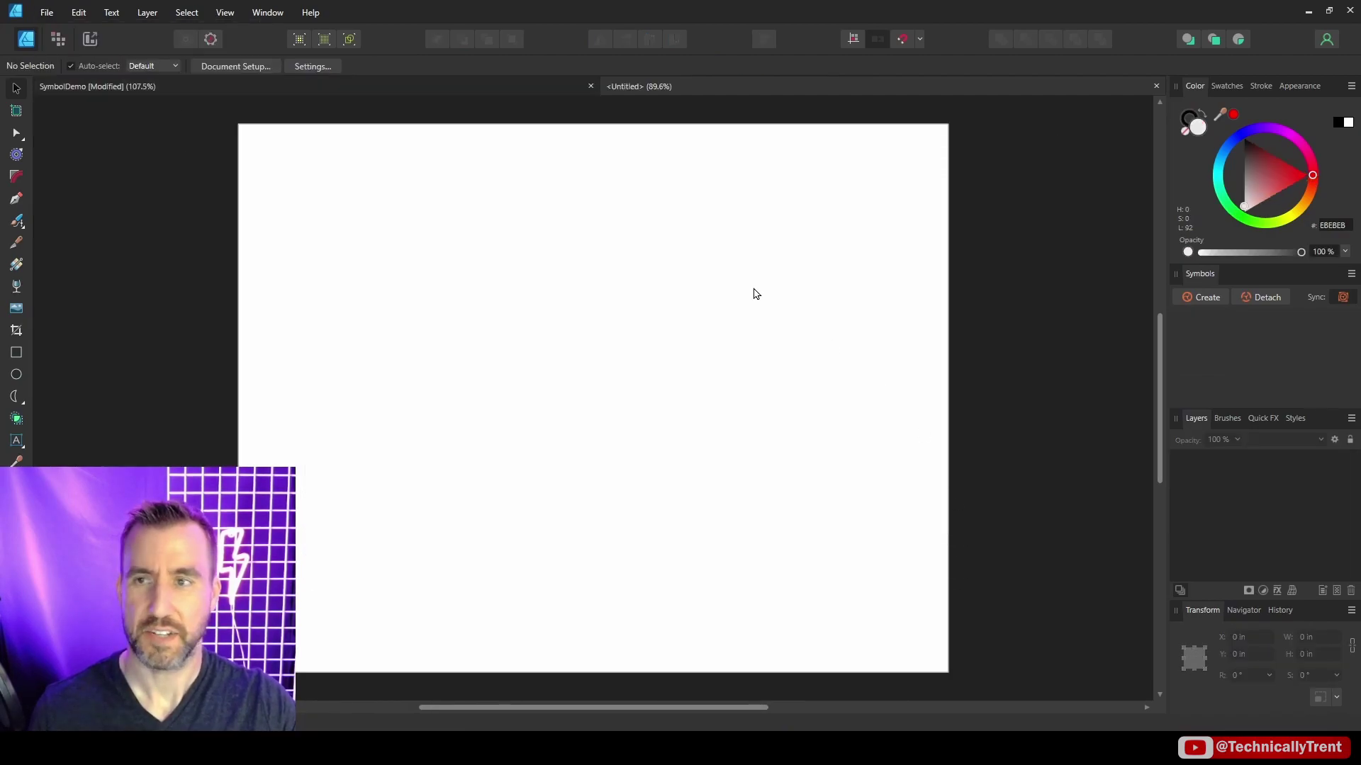
Step: Paste the top-right Emoji instance from SymbolDemo into the new document and enlarge it
{"action": "left_click", "coordinate": [332, 87]}
{"action": "left_click", "coordinate": [825, 272]}
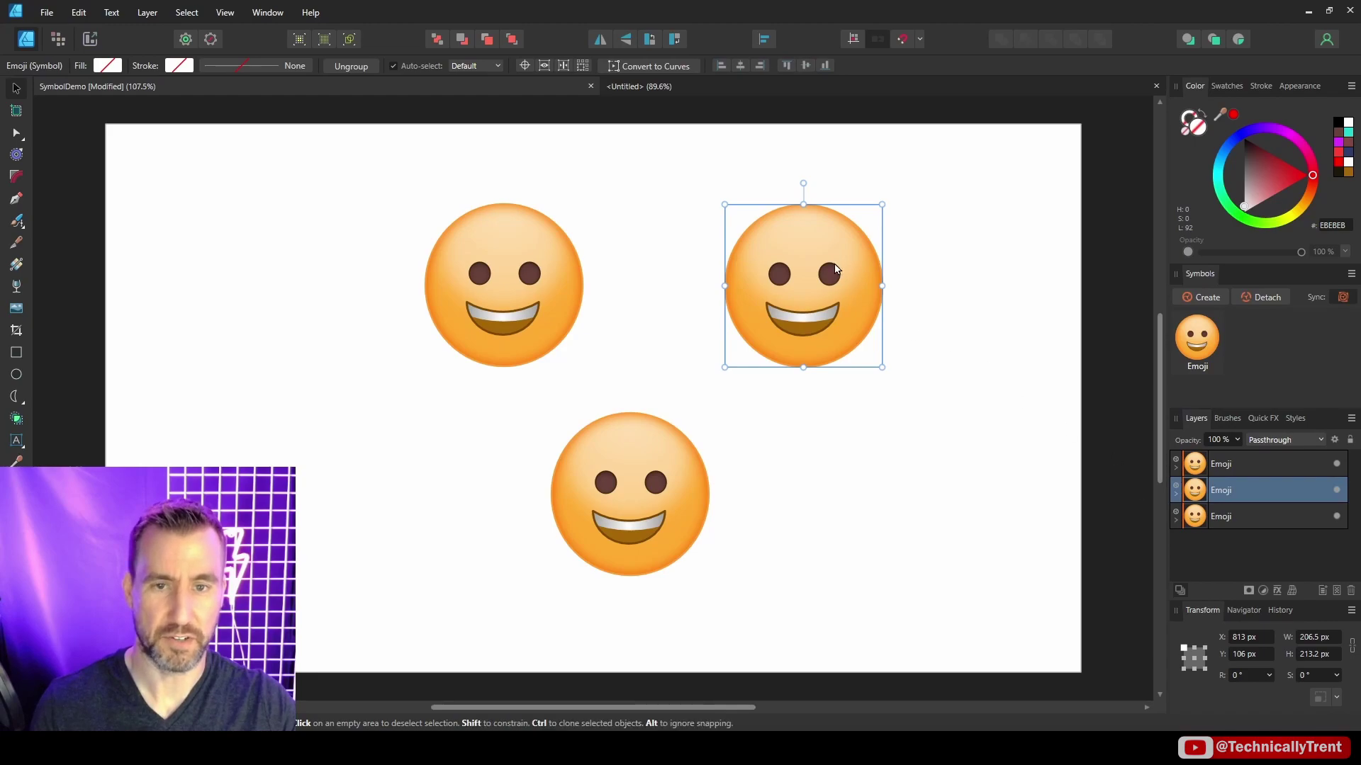
{"action": "left_click", "coordinate": [648, 85]}
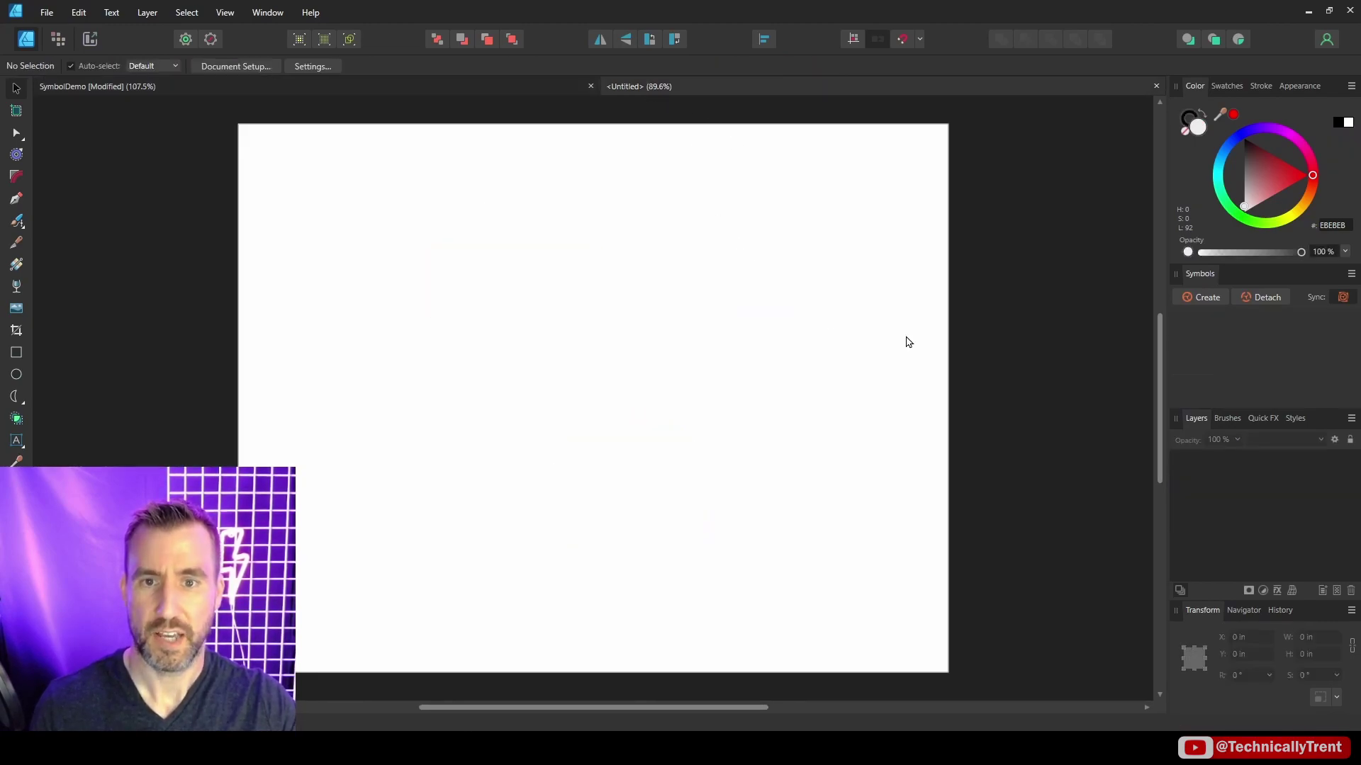
{"action": "key", "text": "ctrl+v"}
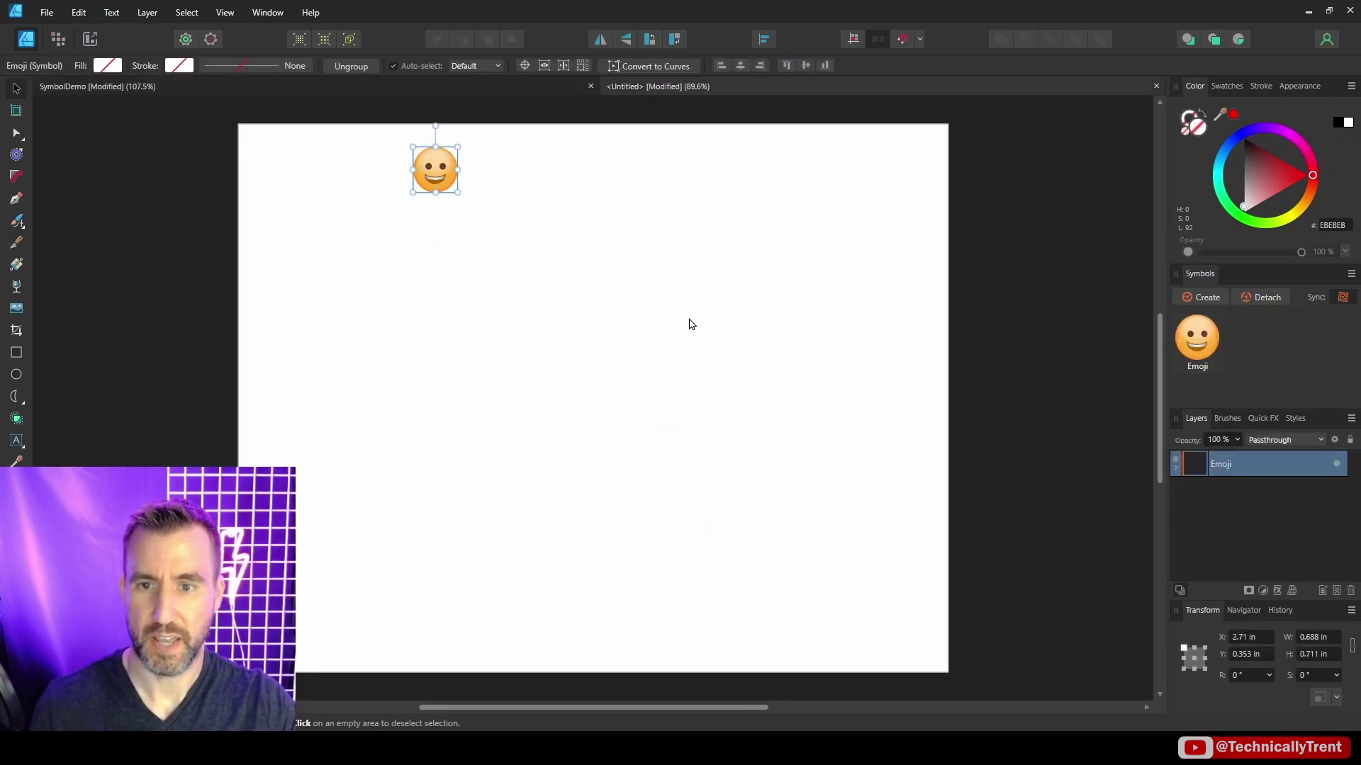
{"action": "left_click_drag", "start_coordinate": [458, 191], "coordinate": [737, 309]}
Step: Test recolouring the emoji's base circle magenta, checking SymbolDemo stays unaffected
{"action": "left_click", "coordinate": [1177, 470]}
{"action": "scroll", "coordinate": [1258, 501], "scroll_direction": "down", "scroll_amount": 5}
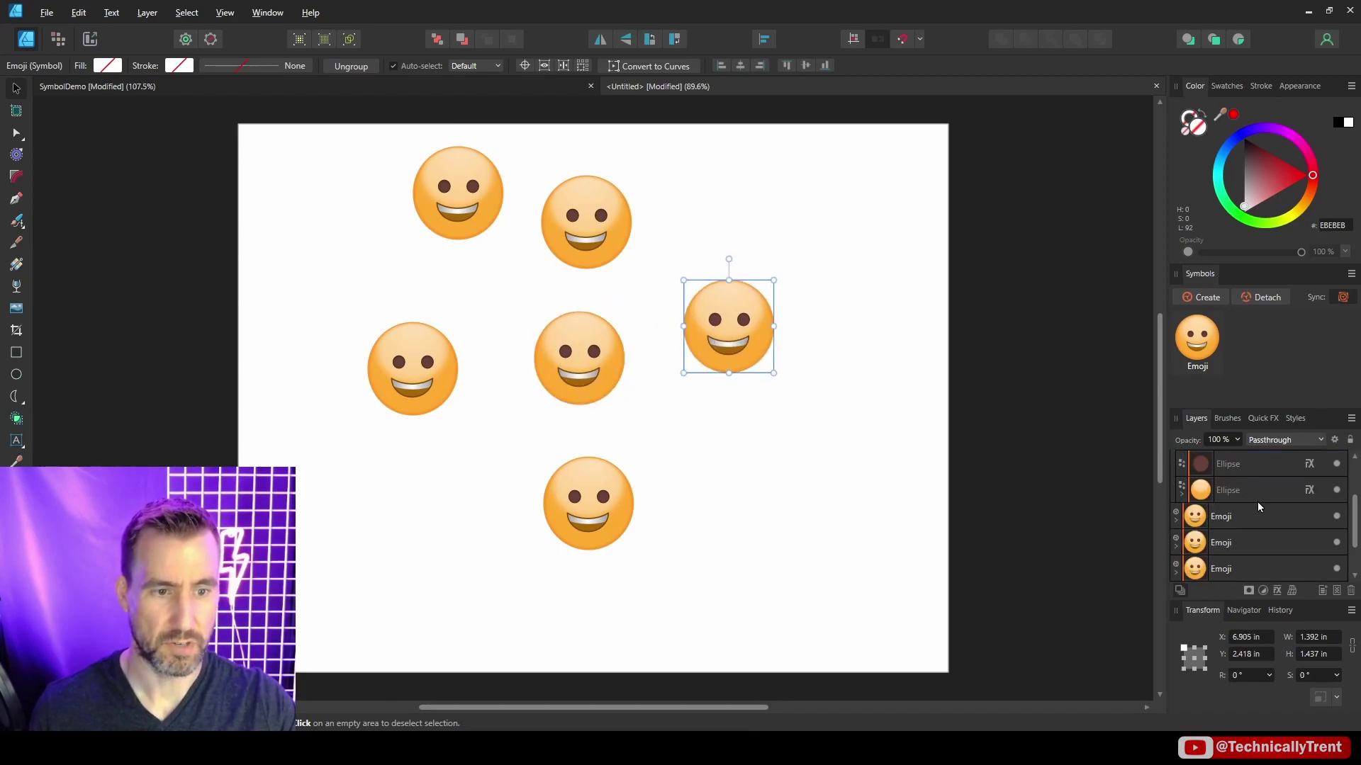
{"action": "scroll", "coordinate": [1219, 498], "scroll_direction": "up", "scroll_amount": 2}
{"action": "left_click", "coordinate": [1226, 516]}
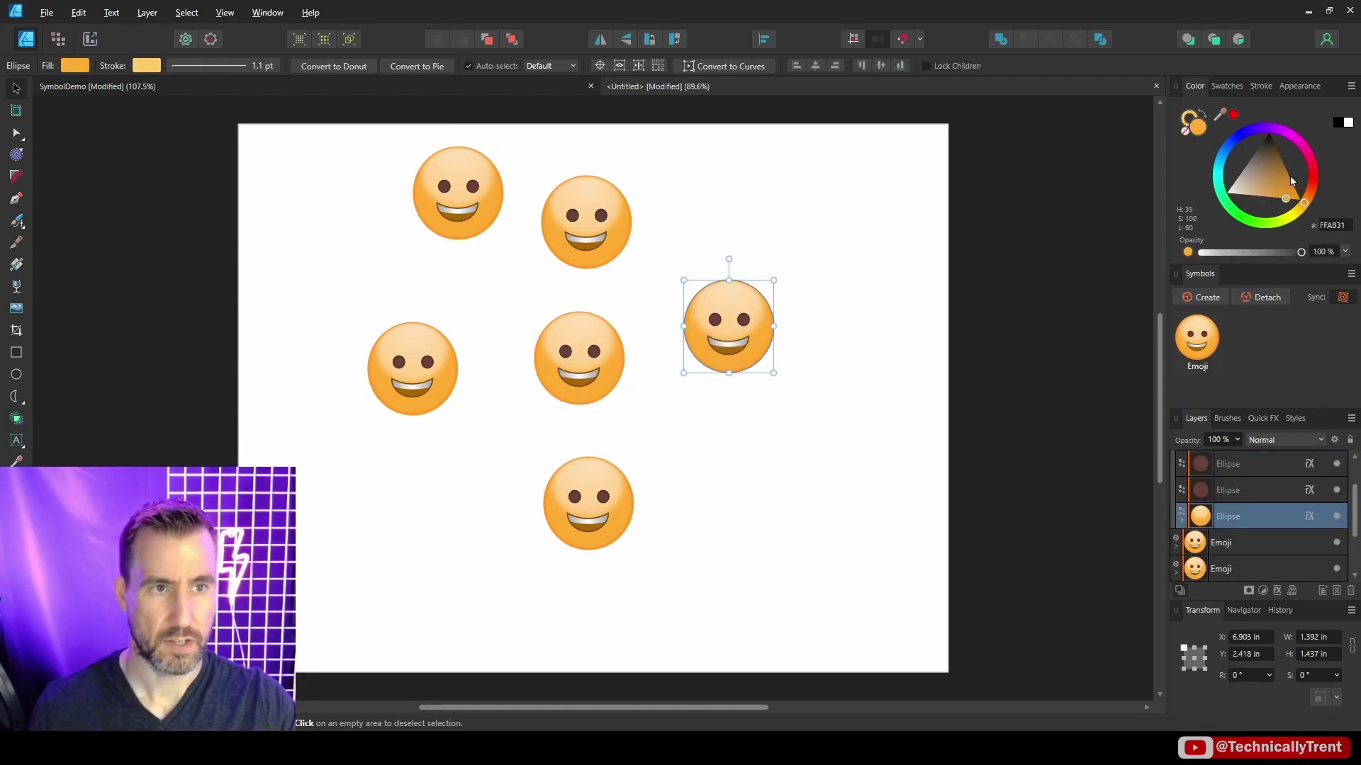
{"action": "left_click_drag", "start_coordinate": [1307, 159], "coordinate": [1282, 131]}
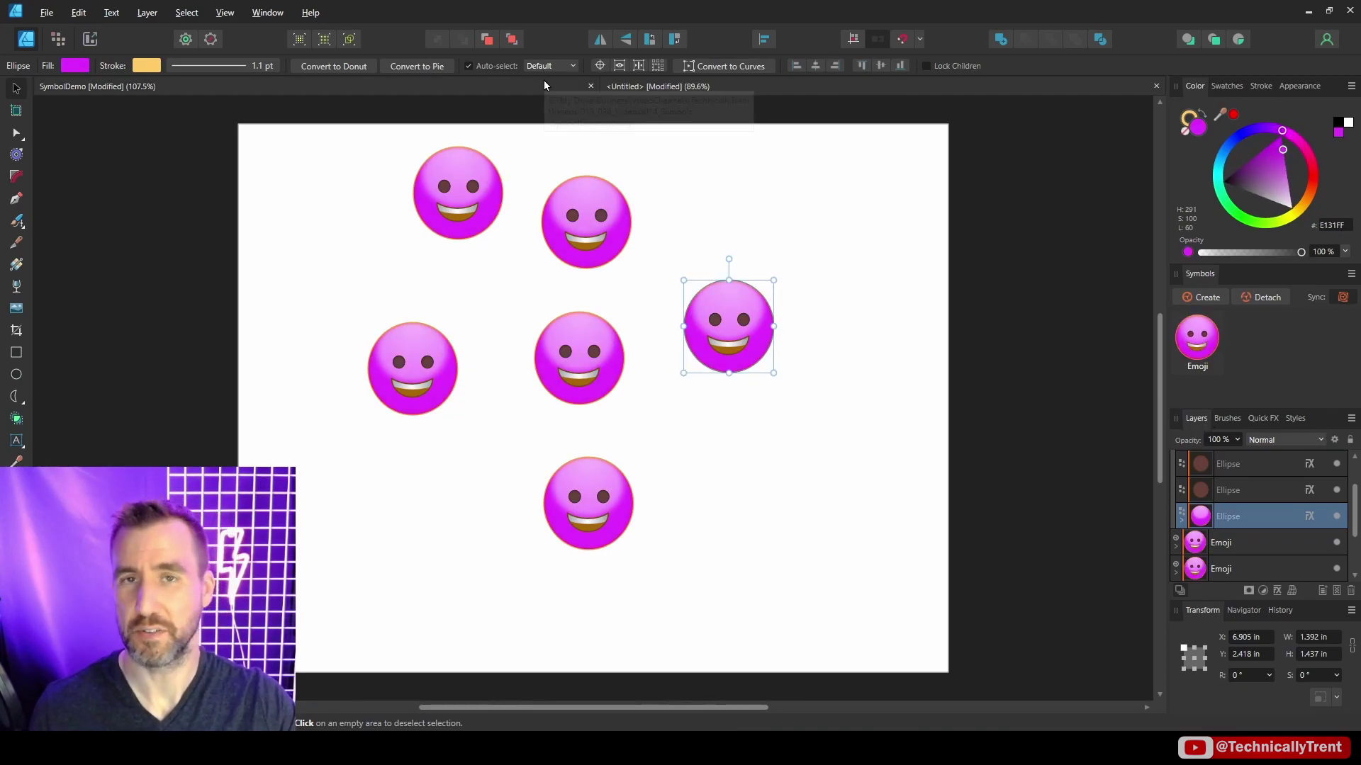
{"action": "left_click", "coordinate": [624, 85]}
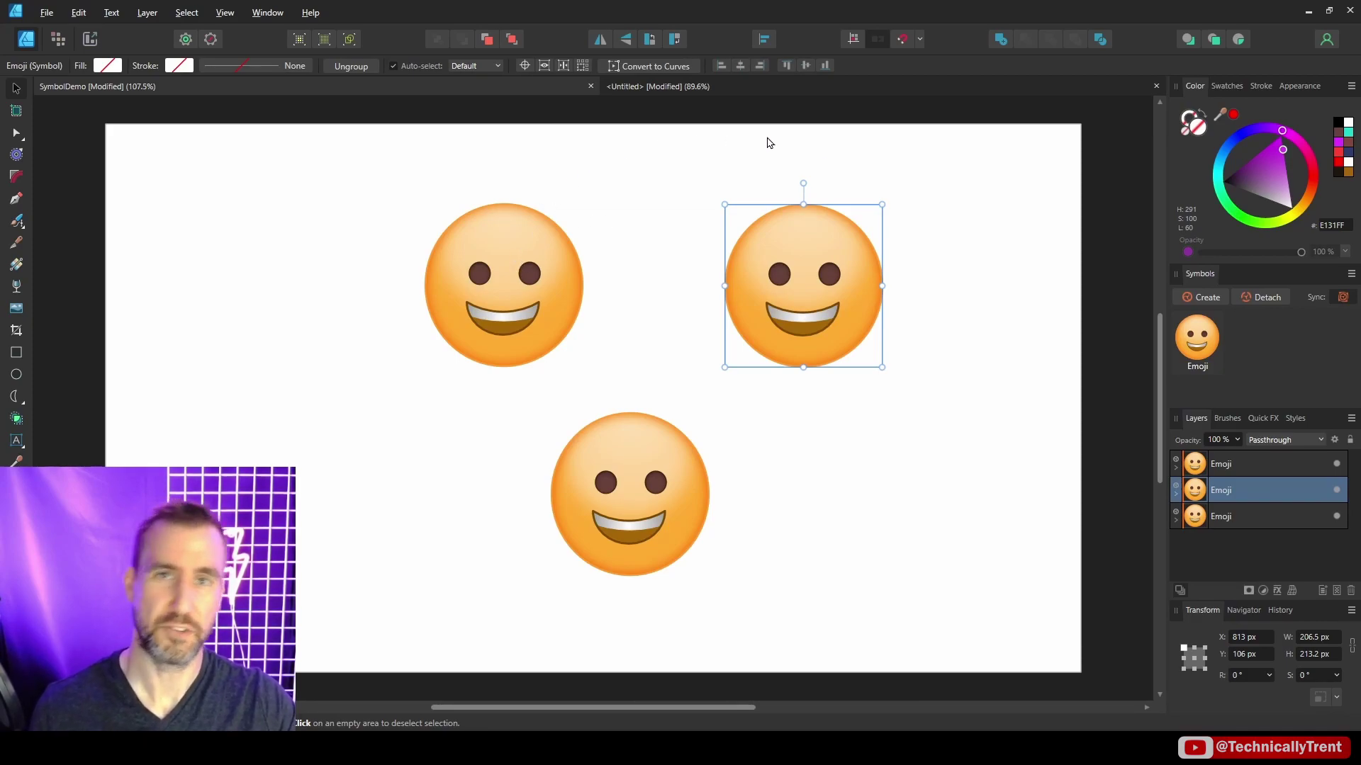
Step: Undo the magenta test to restore the orange face, then select several emoji copies
{"action": "key", "text": "ctrl+Tab"}
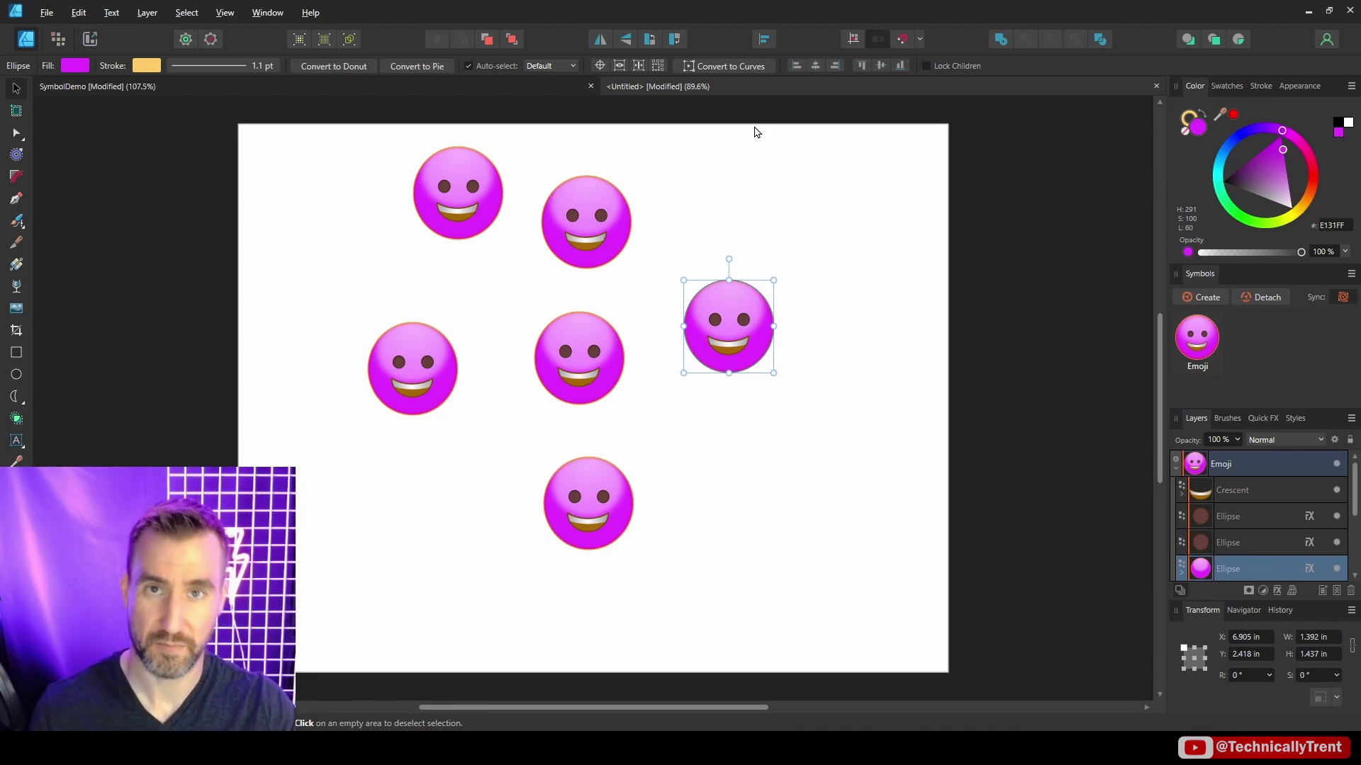
{"action": "key", "text": "ctrl+z"}
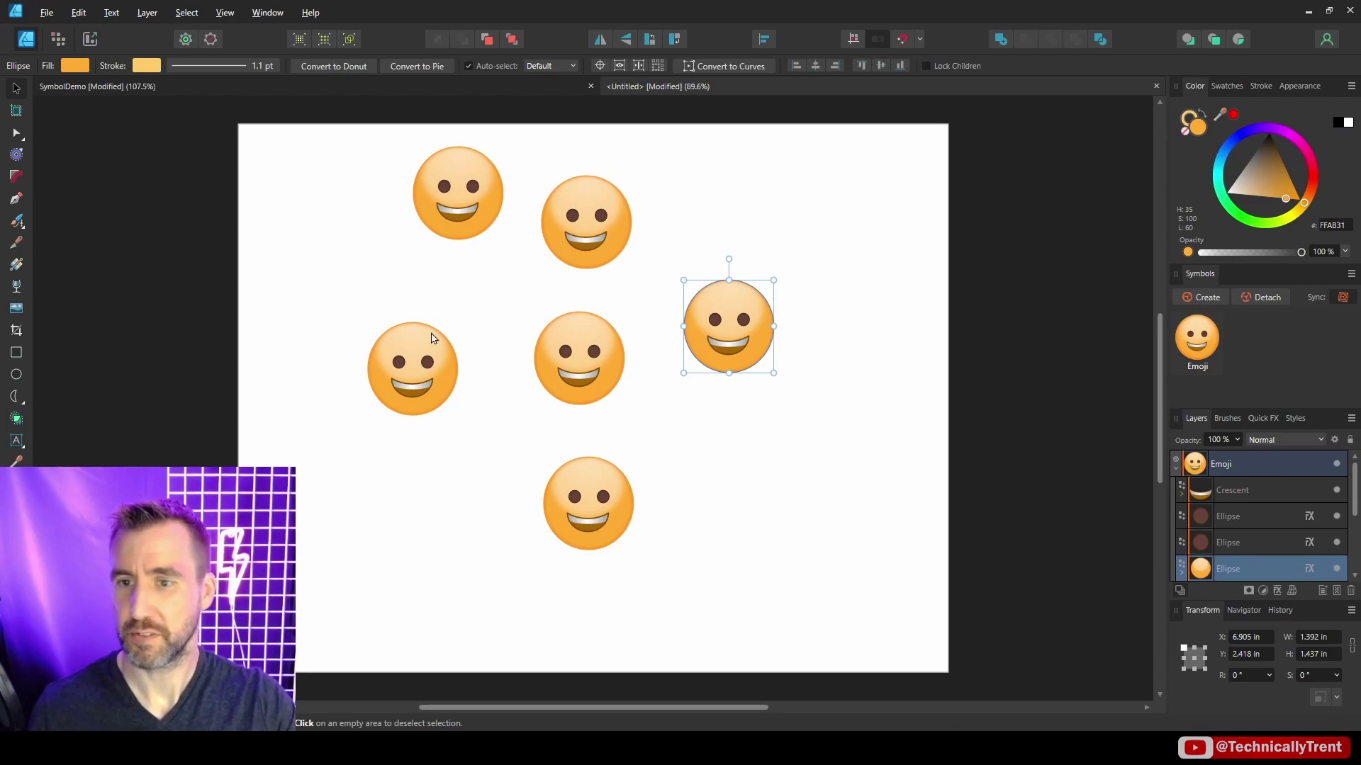
{"action": "key", "text": "ctrl+z"}
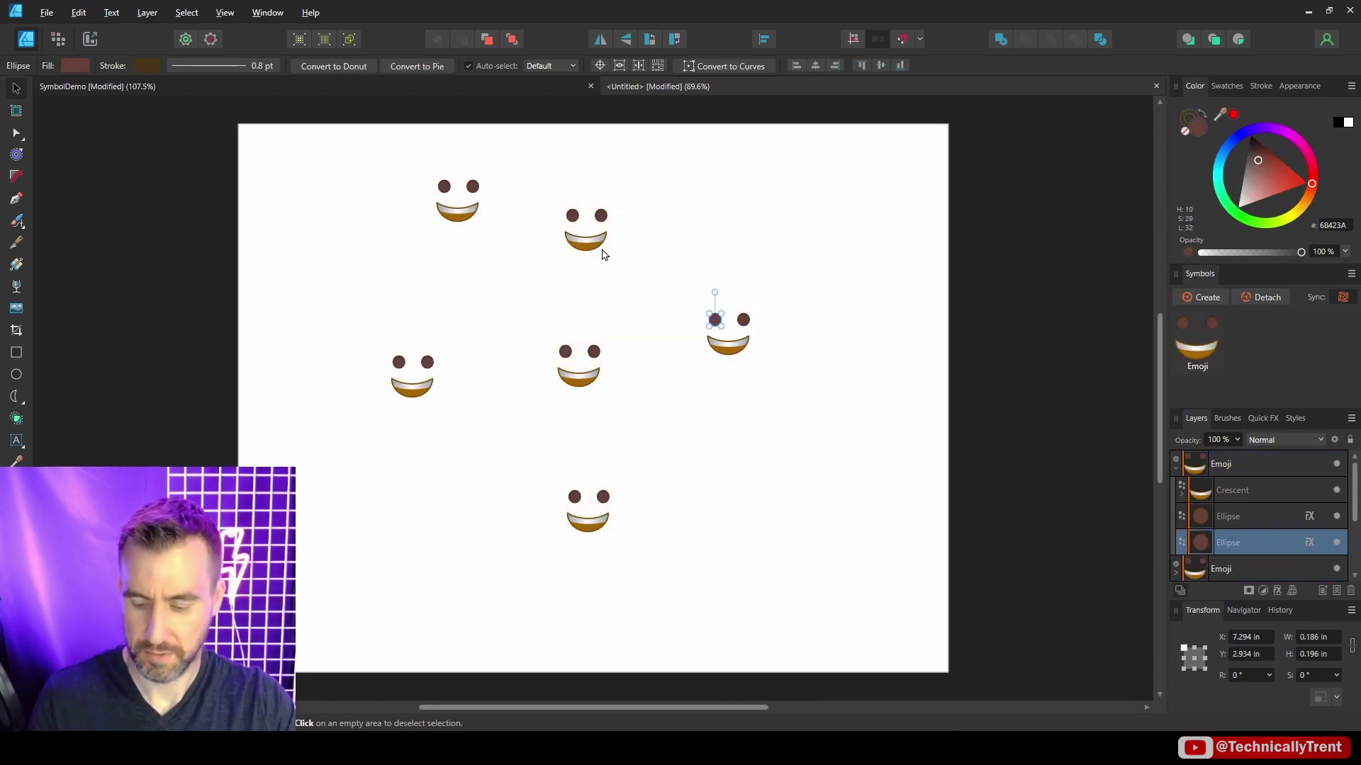
{"action": "key", "text": "ctrl+shift+z"}
{"action": "left_click", "coordinate": [877, 233]}
{"action": "left_click", "coordinate": [623, 219]}
{"action": "left_click", "coordinate": [579, 358], "text": "shift"}
Step: Delete the extra selected emojis
{"action": "left_click", "coordinate": [588, 503], "text": "shift"}
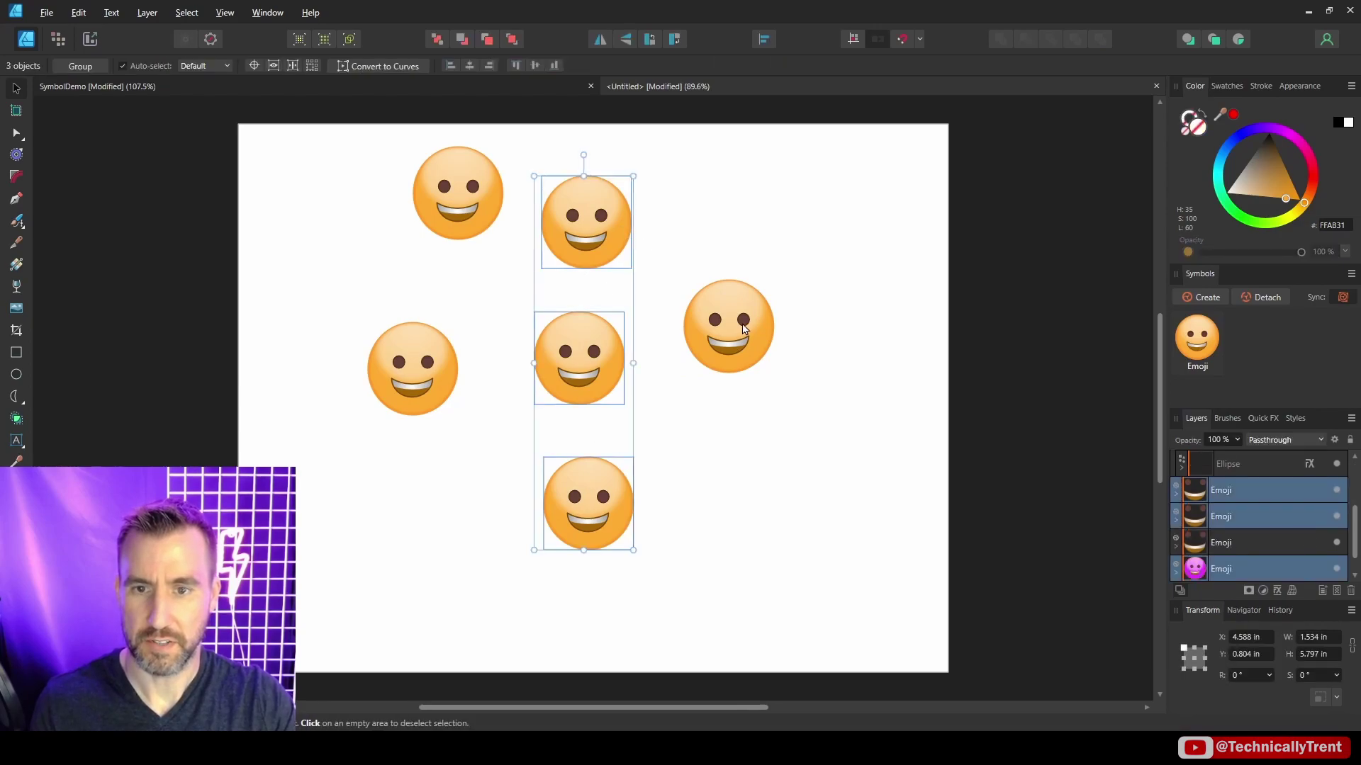
{"action": "left_click", "coordinate": [746, 333], "text": "shift"}
{"action": "key", "text": "Delete"}
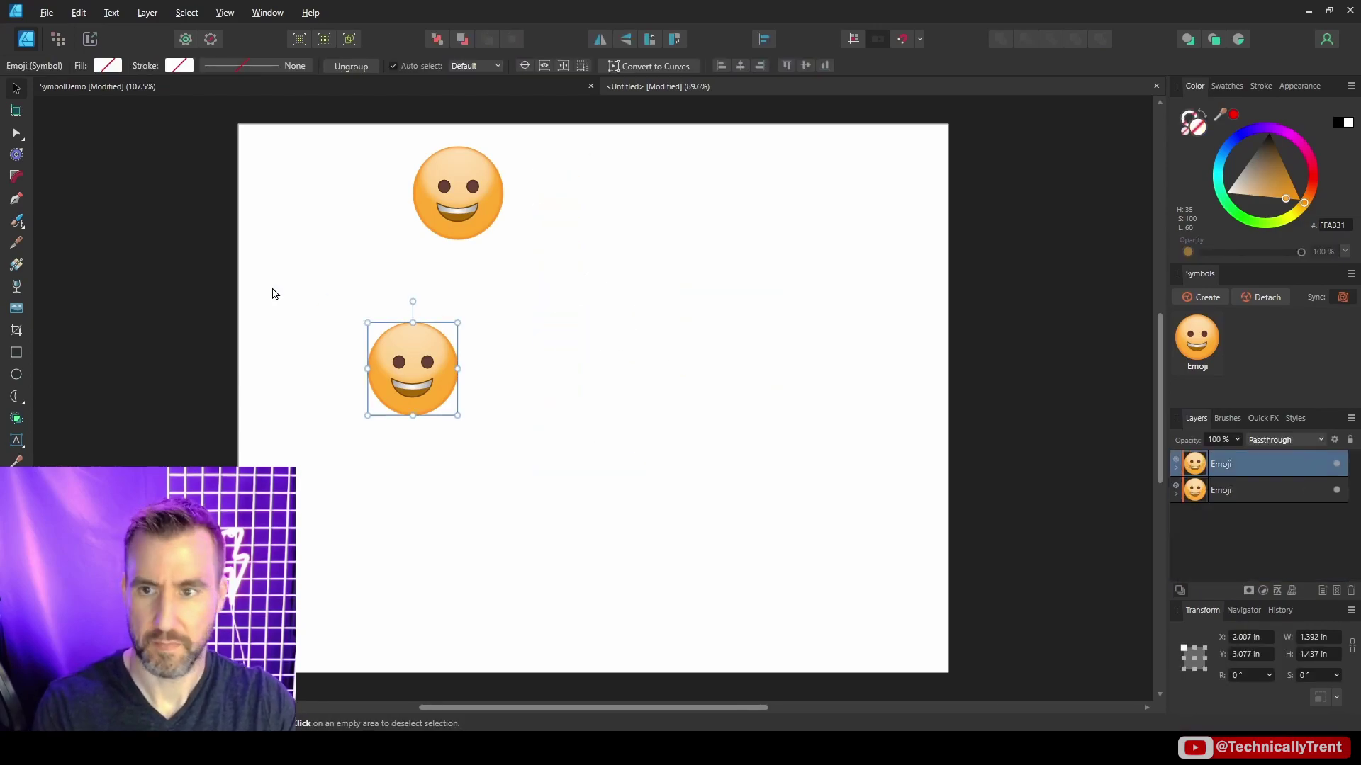
Step: Draw three artboards: one around the two emojis, one to the right, a wide one below
{"action": "left_click", "coordinate": [16, 111]}
{"action": "left_click_drag", "start_coordinate": [256, 135], "coordinate": [577, 494]}
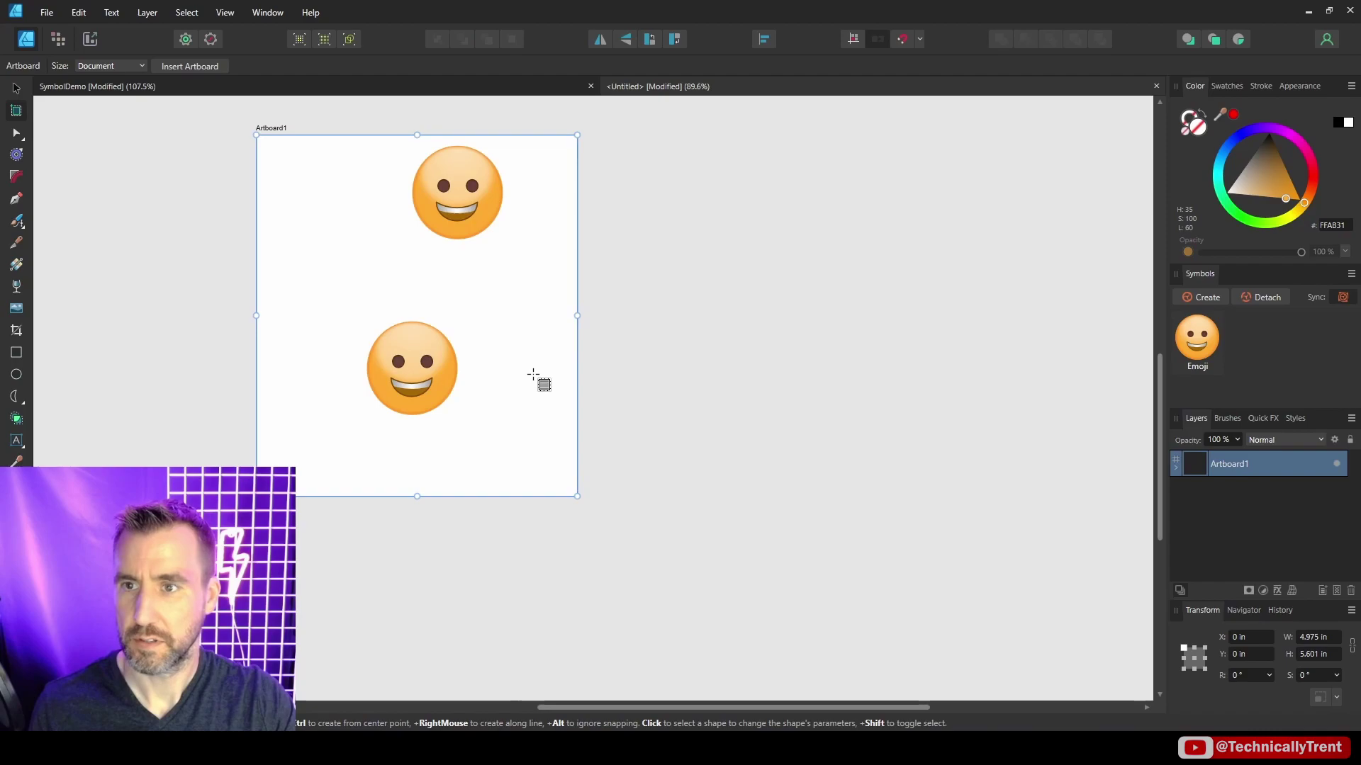
{"action": "scroll", "coordinate": [688, 315], "scroll_direction": "down", "scroll_amount": 2}
{"action": "left_click_drag", "start_coordinate": [719, 215], "coordinate": [963, 489]}
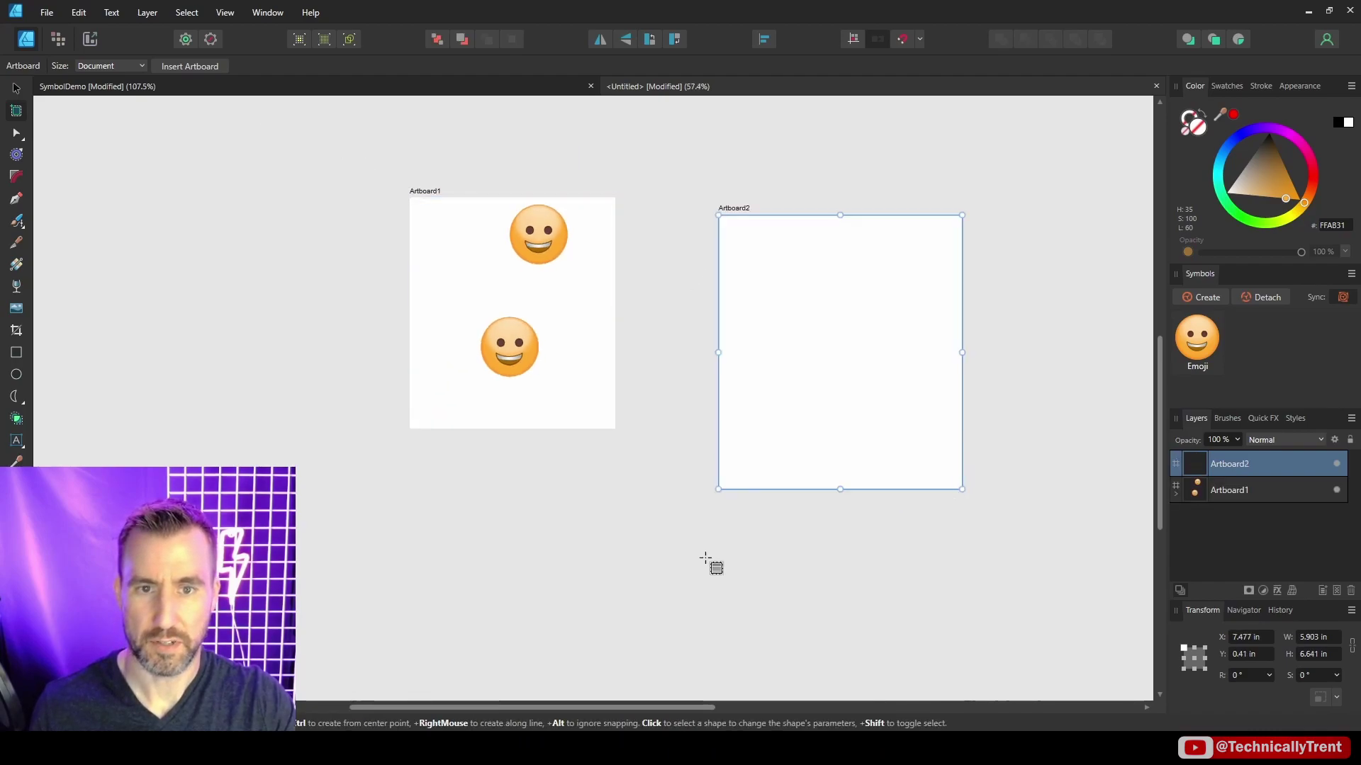
{"action": "left_click_drag", "start_coordinate": [562, 492], "coordinate": [764, 678]}
Step: Copy an emoji into the new artboards and test a blue face colour
{"action": "left_click", "coordinate": [16, 87]}
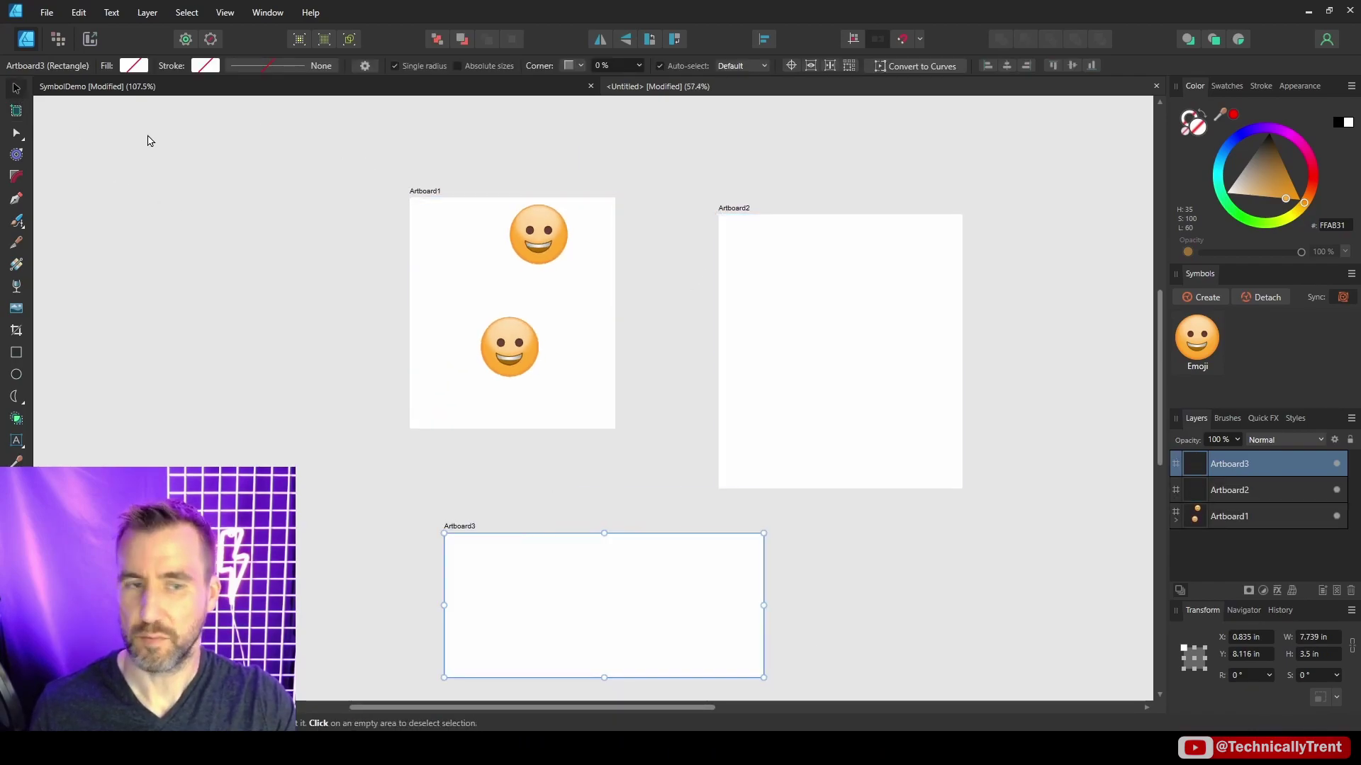
{"action": "left_click", "coordinate": [538, 242]}
{"action": "left_click_drag", "start_coordinate": [538, 243], "coordinate": [631, 630]}
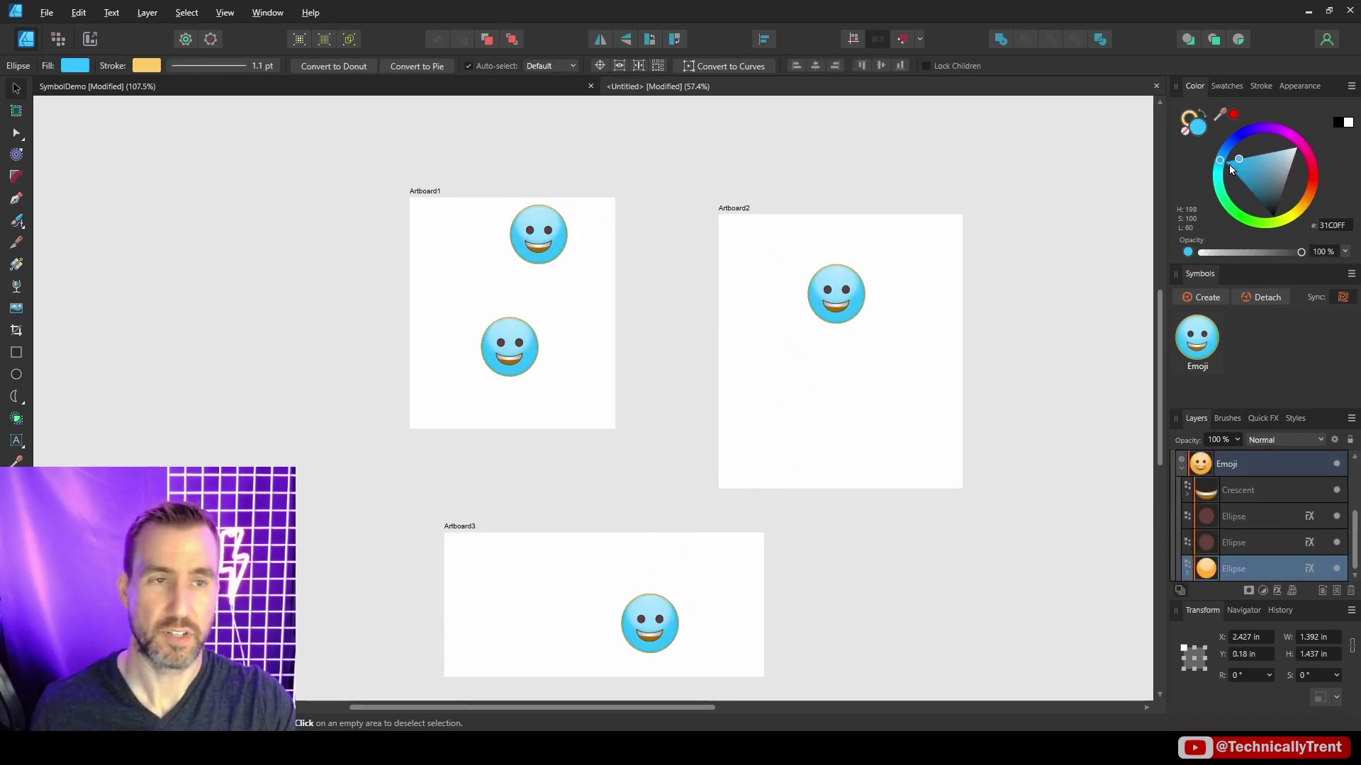
{"action": "mouse_move", "coordinate": [1228, 164]}
{"action": "left_mouse_down"}
{"action": "mouse_move", "coordinate": [1244, 156]}
{"action": "mouse_move", "coordinate": [1231, 179]}
{"action": "left_mouse_up"}
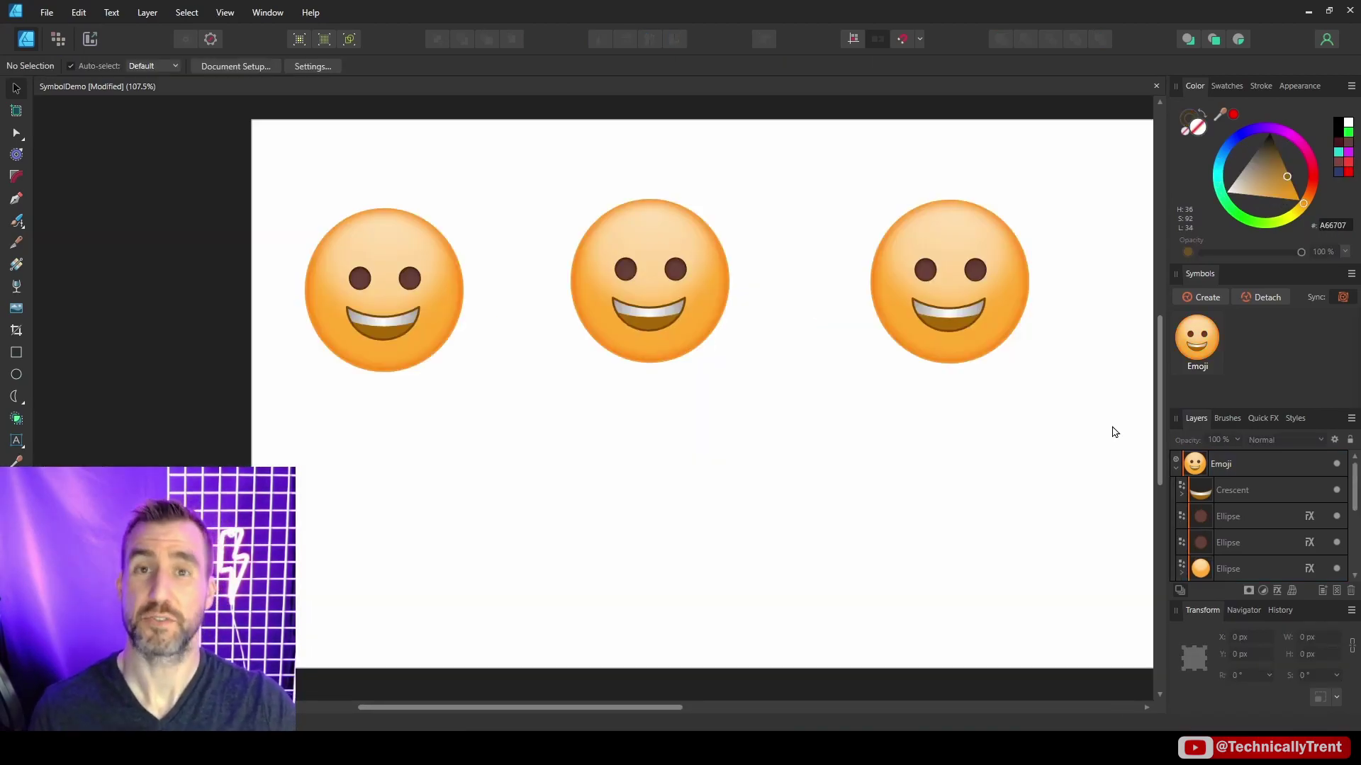
Step: Add two-line artistic text 'HAVE A / NICE DAY' below the left emoji
{"action": "left_click", "coordinate": [22, 437]}
{"action": "left_click_drag", "start_coordinate": [468, 495], "coordinate": [529, 494]}
{"action": "type", "text": "H"}
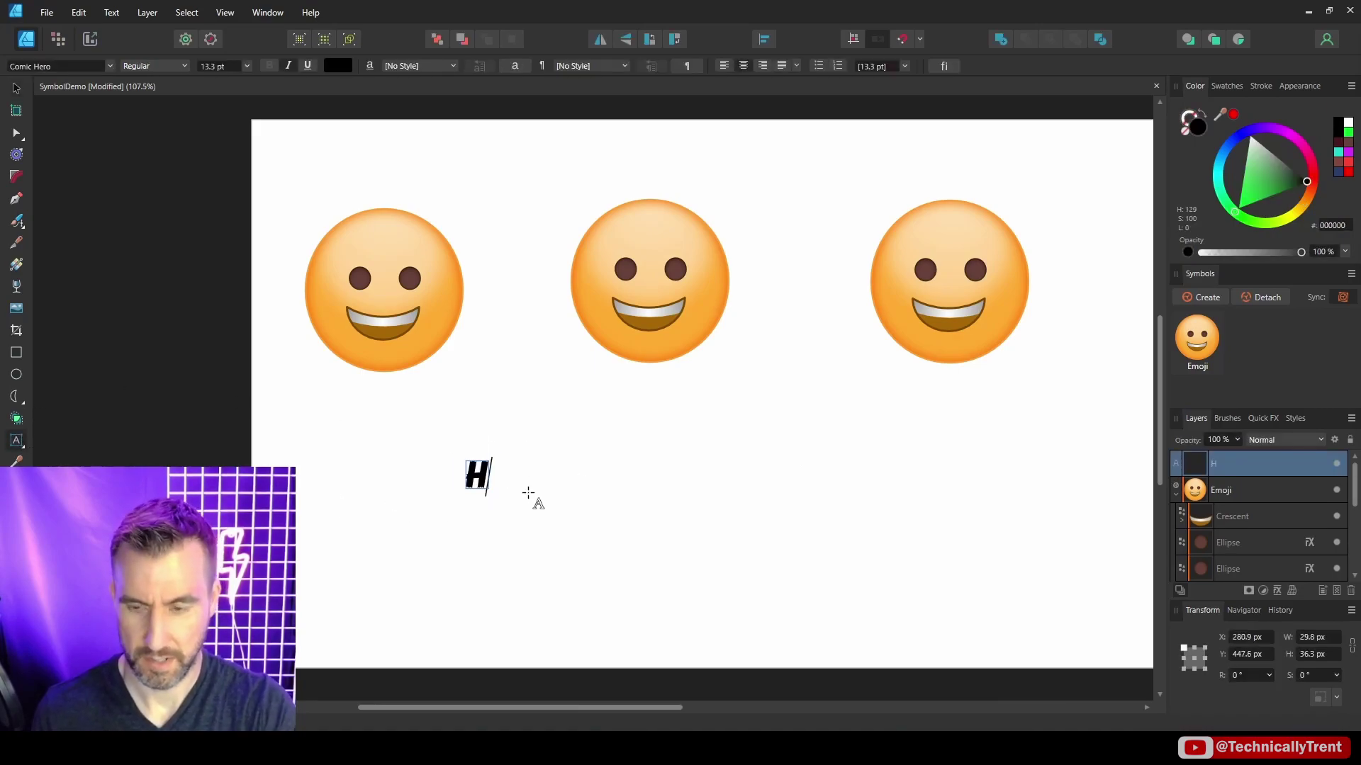
{"action": "type", "text": "AVE A"}
{"action": "key", "text": "Return"}
{"action": "type", "text": "NICE DA"}
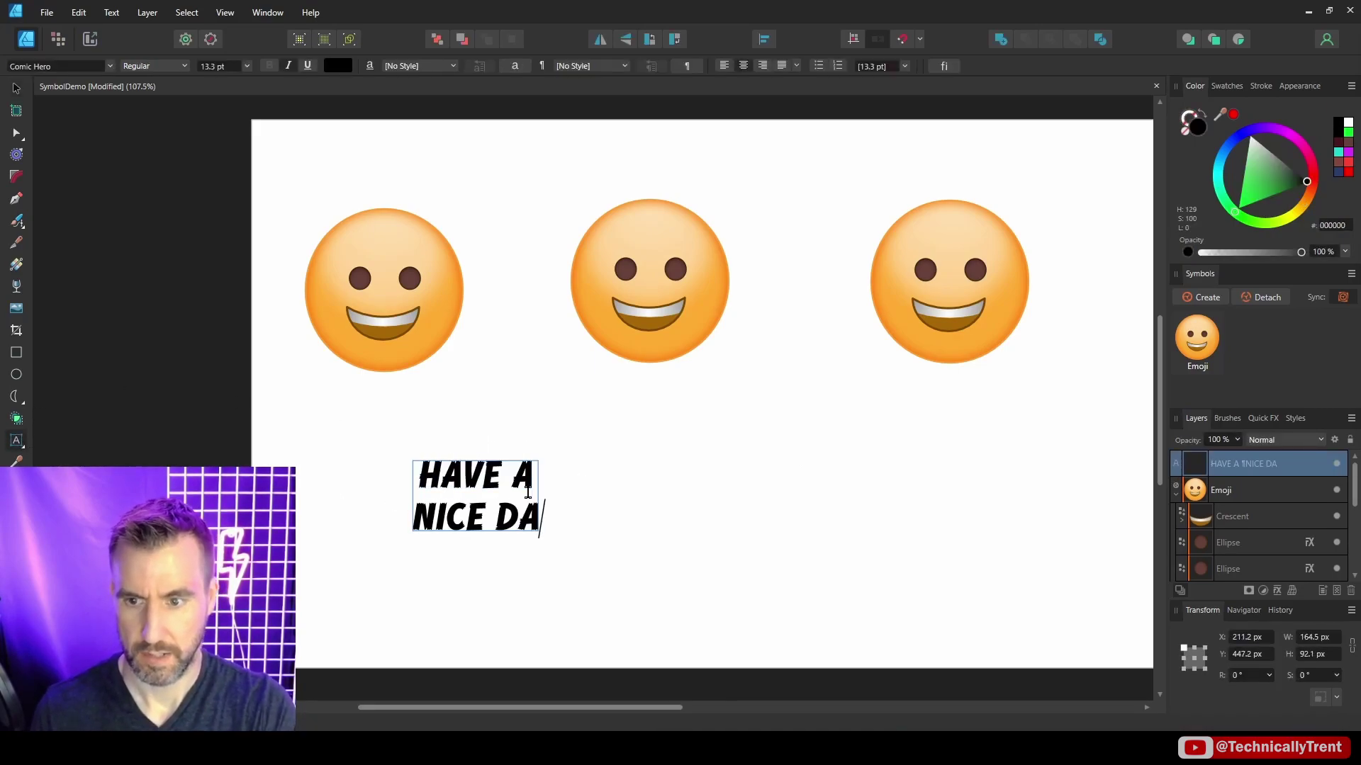
{"action": "type", "text": "Y"}
{"action": "key", "text": "Escape"}
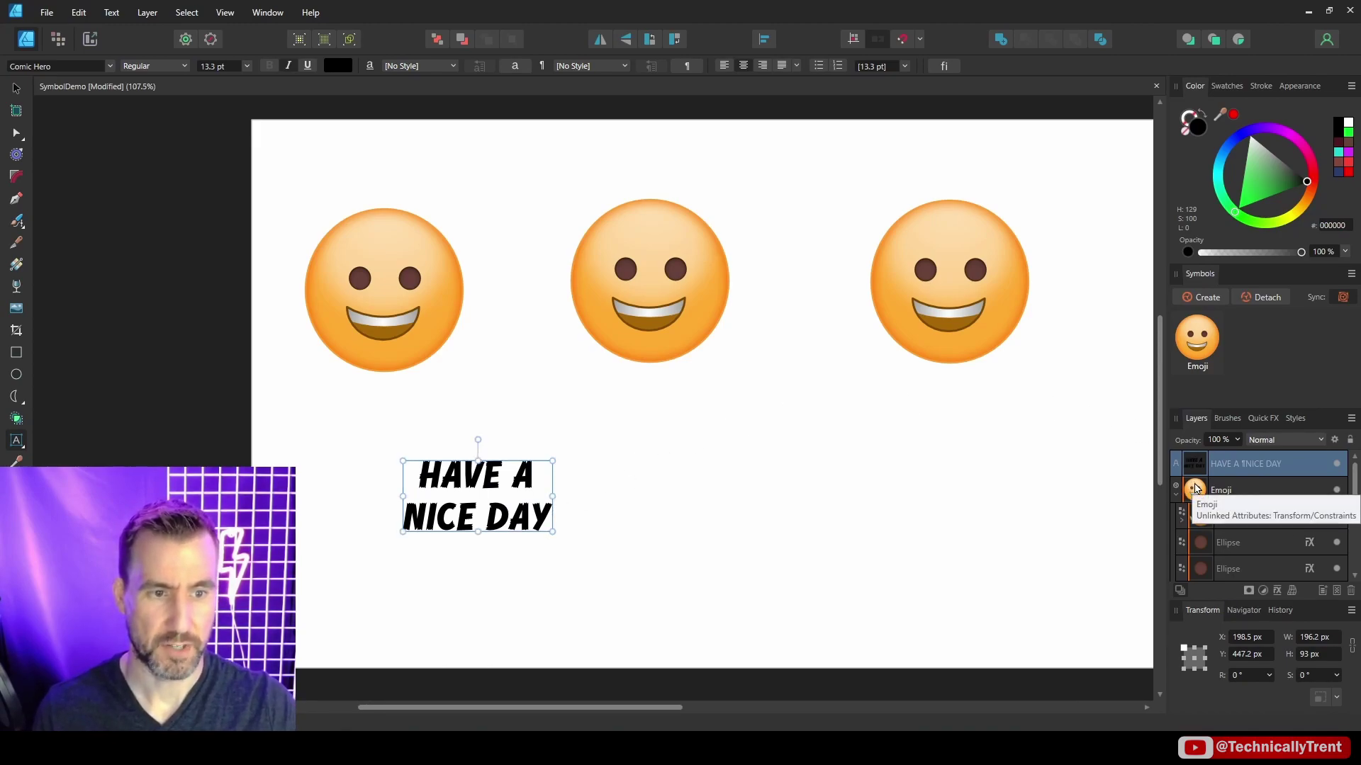
Step: Nest the caption layer inside the Emoji symbol and position it just under the face
{"action": "left_click_drag", "start_coordinate": [1194, 465], "coordinate": [1198, 492]}
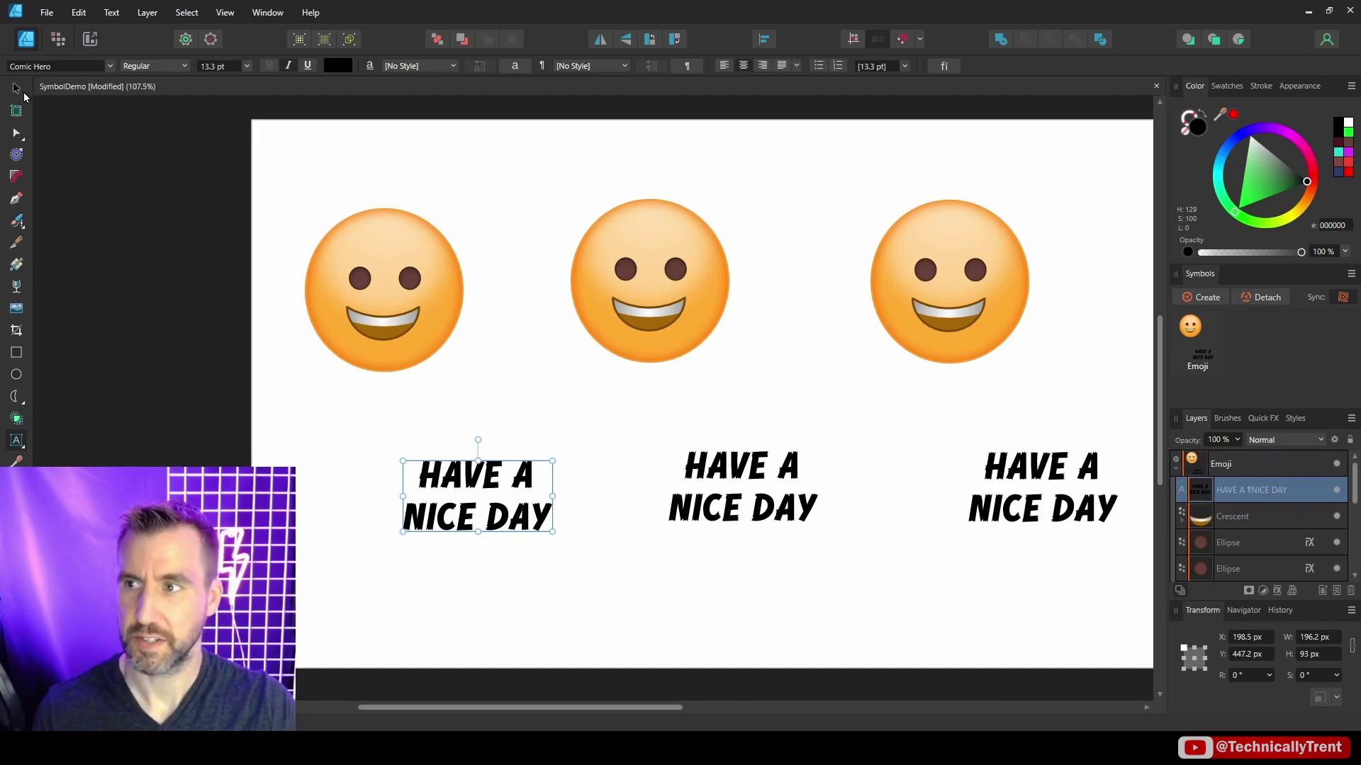
{"action": "key", "text": "v"}
{"action": "left_click_drag", "start_coordinate": [471, 481], "coordinate": [448, 423]}
Step: Make the caption text bright green with a black outline
{"action": "double_click", "coordinate": [402, 411]}
{"action": "left_click", "coordinate": [405, 412]}
{"action": "mouse_move", "coordinate": [1239, 213]}
{"action": "left_mouse_down"}
{"action": "mouse_move", "coordinate": [1260, 173]}
{"action": "mouse_move", "coordinate": [1242, 188]}
{"action": "left_mouse_up"}
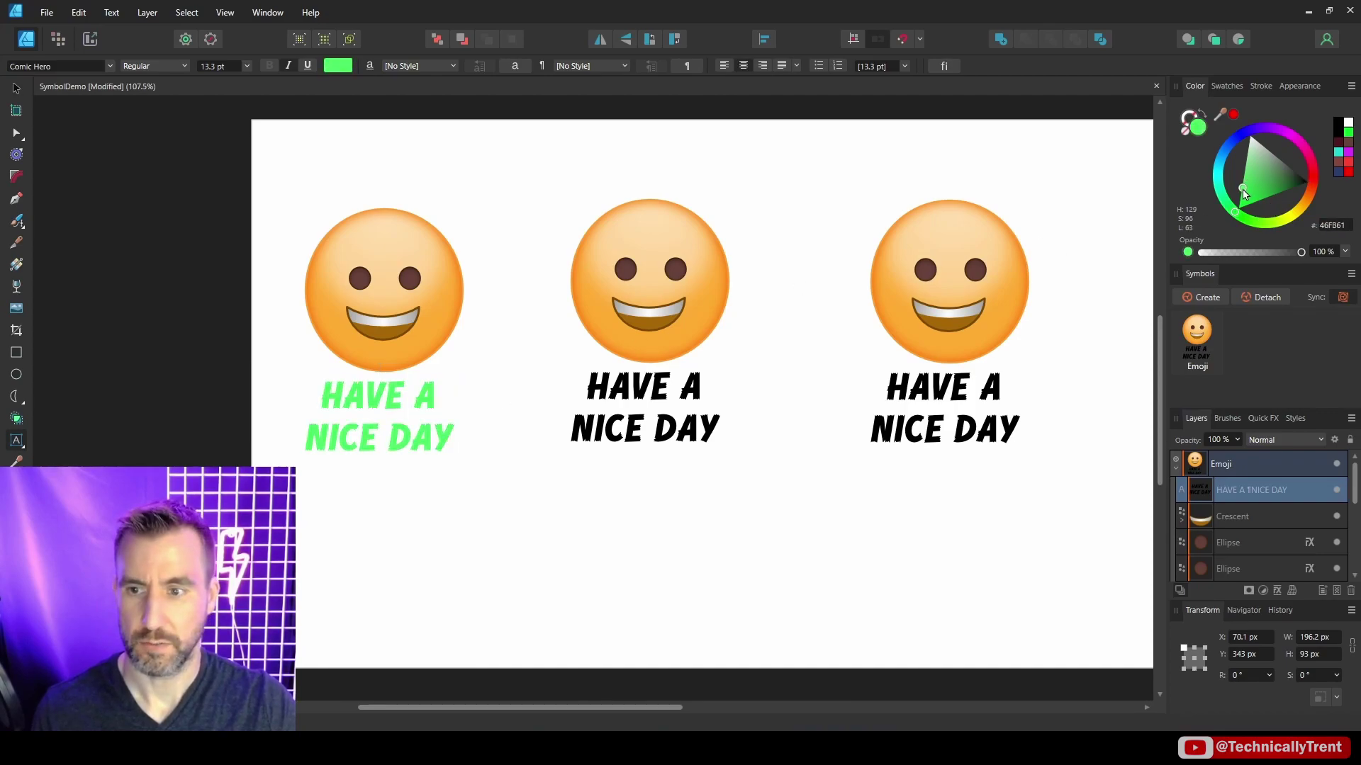
{"action": "left_click", "coordinate": [1188, 117]}
{"action": "left_click", "coordinate": [1300, 204]}
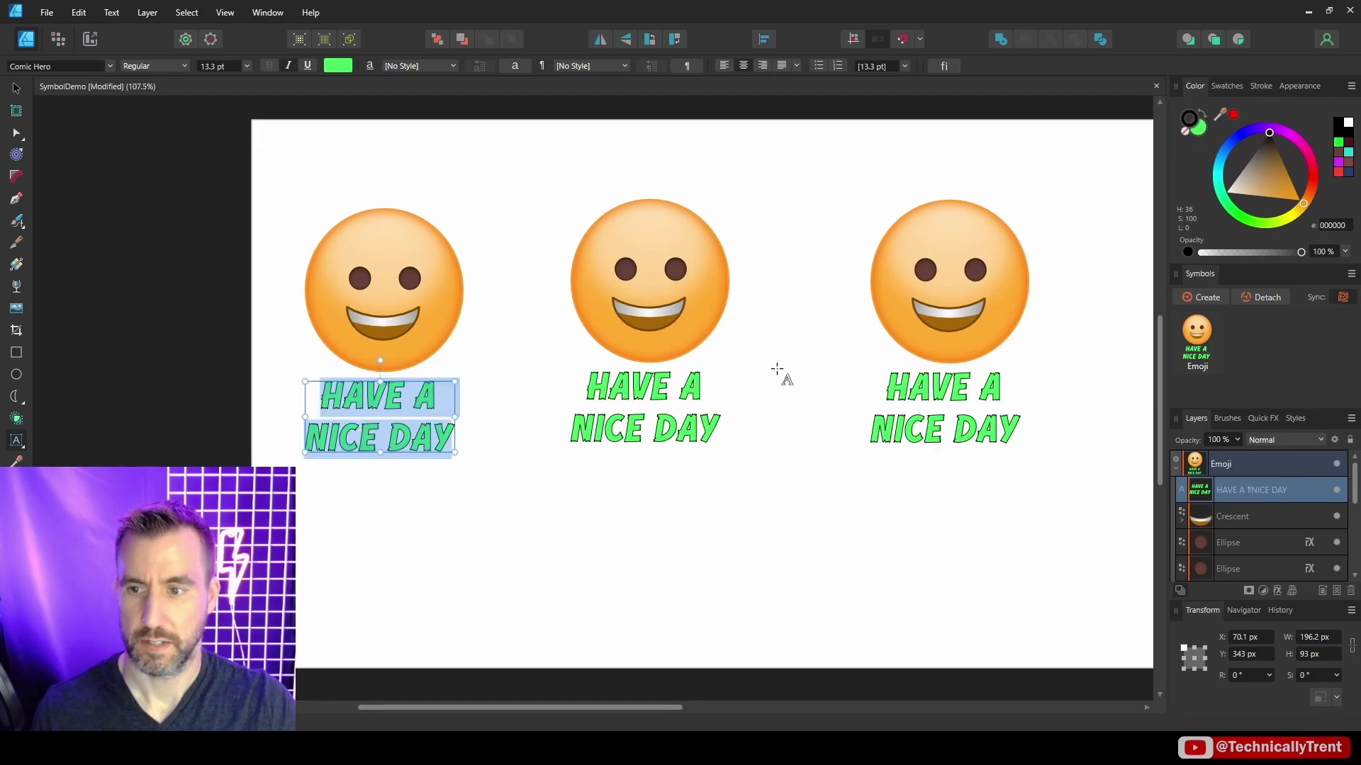
Step: Colour the word NICE in the caption yellow
{"action": "left_click", "coordinate": [399, 436]}
{"action": "left_click_drag", "start_coordinate": [379, 436], "coordinate": [320, 434]}
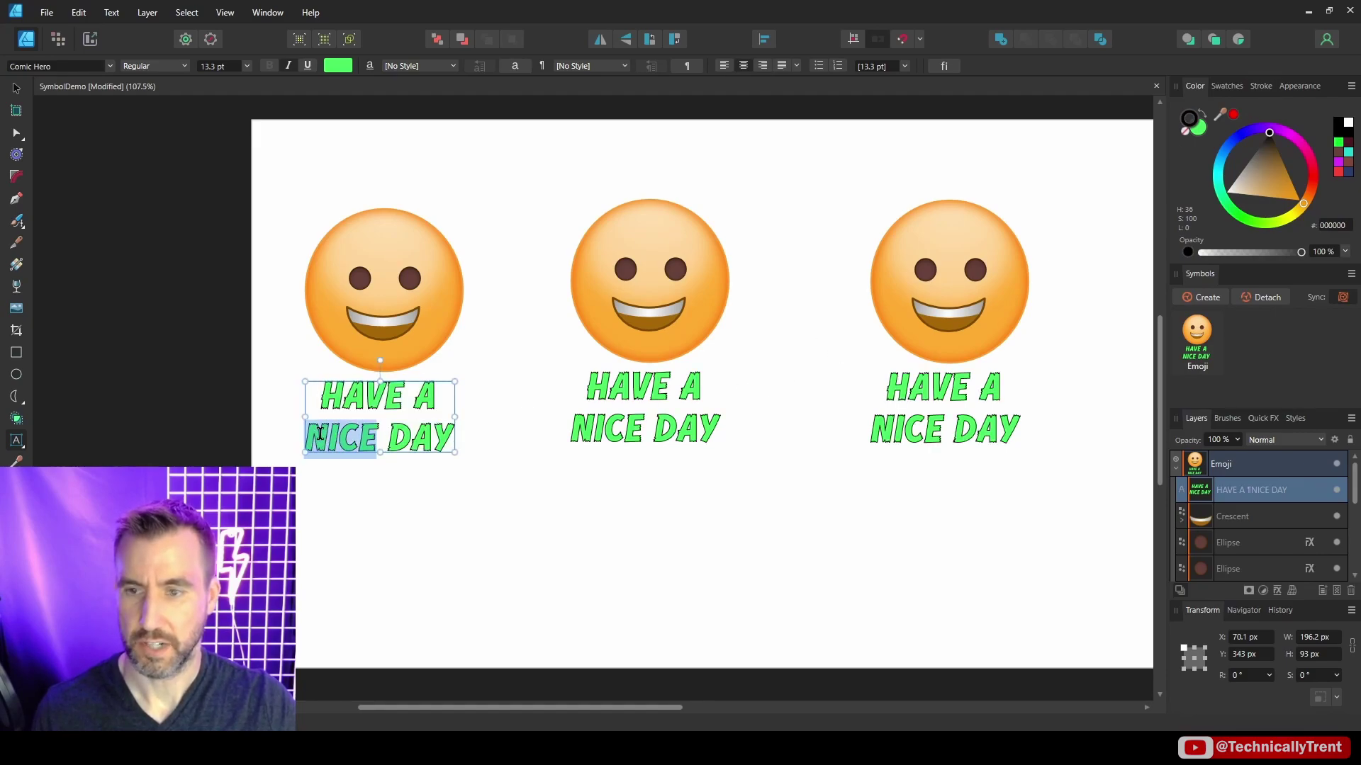
{"action": "left_click", "coordinate": [1307, 202]}
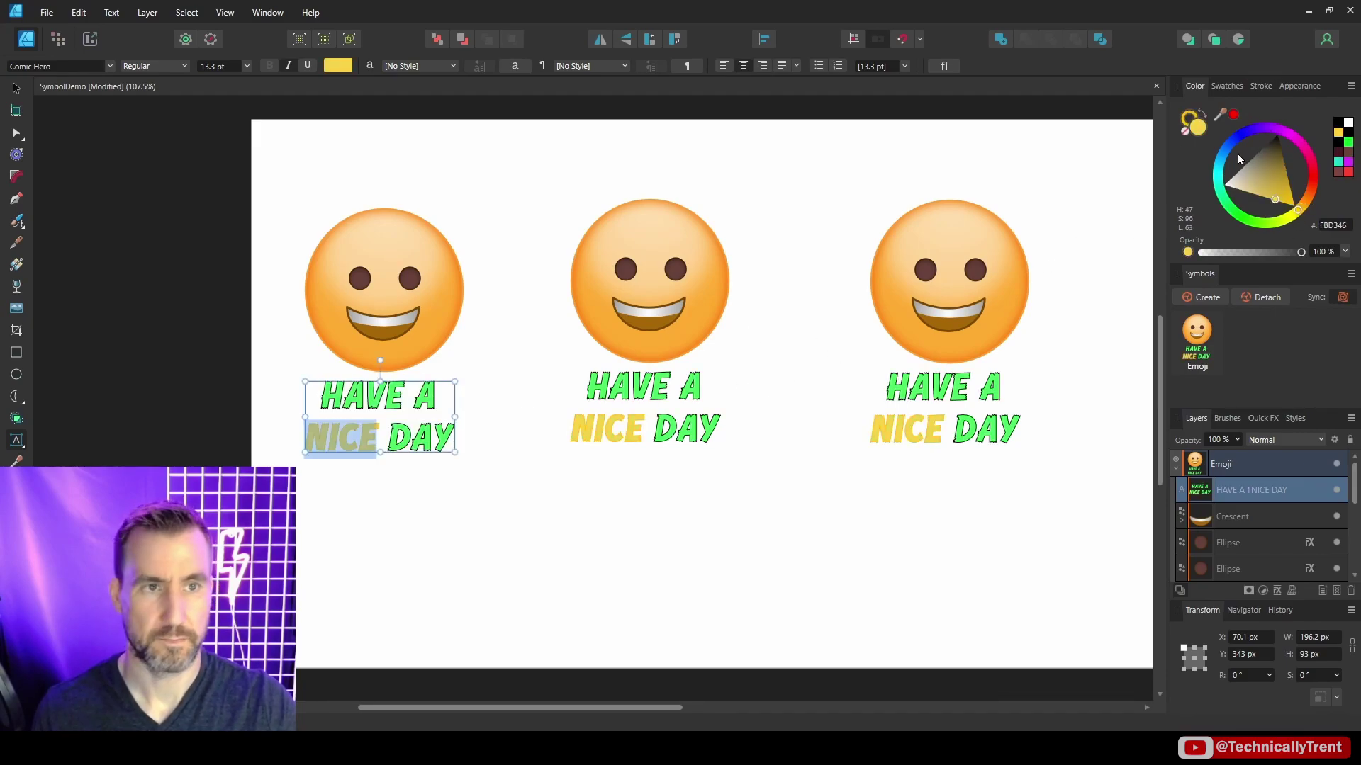
{"action": "key", "text": "Escape"}
{"action": "left_click", "coordinate": [590, 401]}
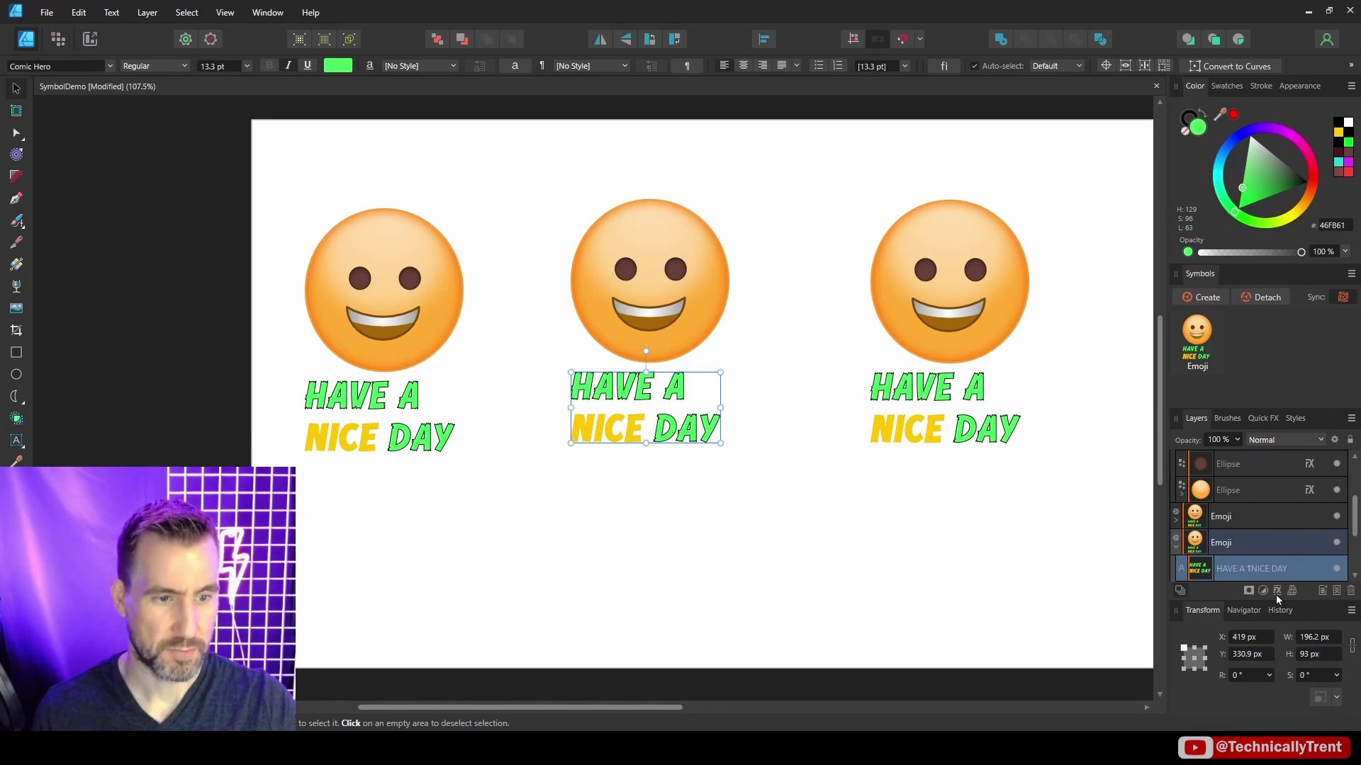
Step: Give the caption an Outer Shadow layer effect with a 14.3 px radius
{"action": "left_click", "coordinate": [1277, 590]}
{"action": "left_click_drag", "start_coordinate": [707, 170], "coordinate": [1118, 155]}
{"action": "left_click", "coordinate": [940, 337]}
{"action": "mouse_move", "coordinate": [1197, 220]}
{"action": "left_mouse_down"}
{"action": "mouse_move", "coordinate": [1222, 221]}
{"action": "mouse_move", "coordinate": [1190, 221]}
{"action": "left_mouse_up"}
{"action": "left_click_drag", "start_coordinate": [1285, 154], "coordinate": [1145, 248]}
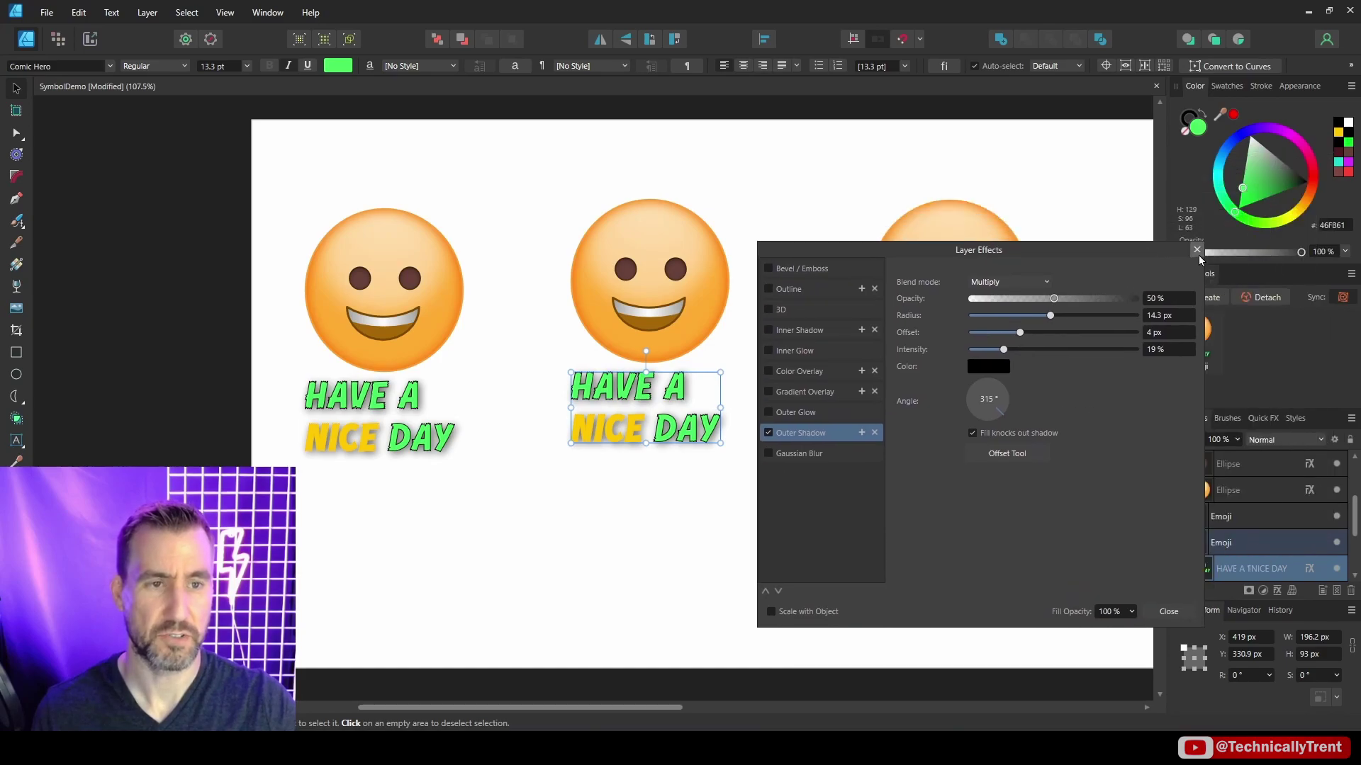
{"action": "left_click", "coordinate": [1197, 251]}
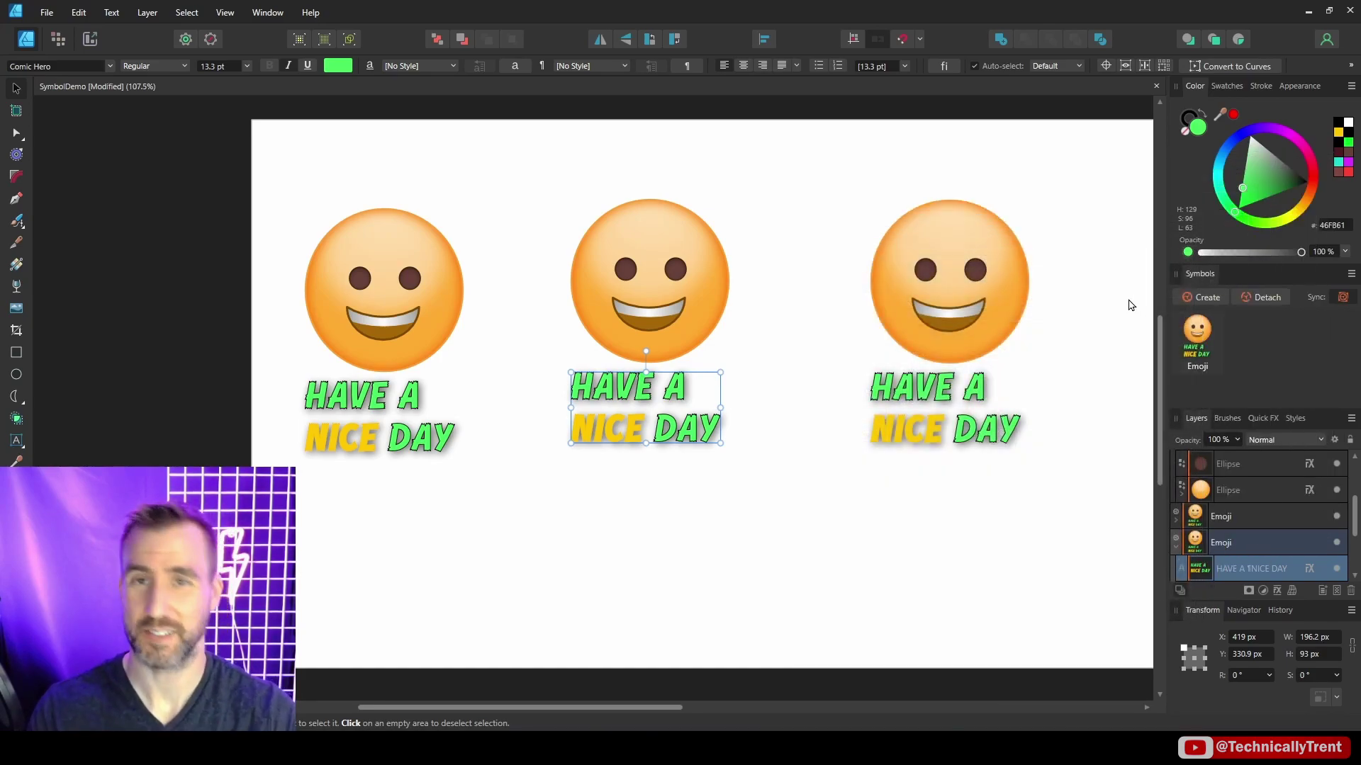